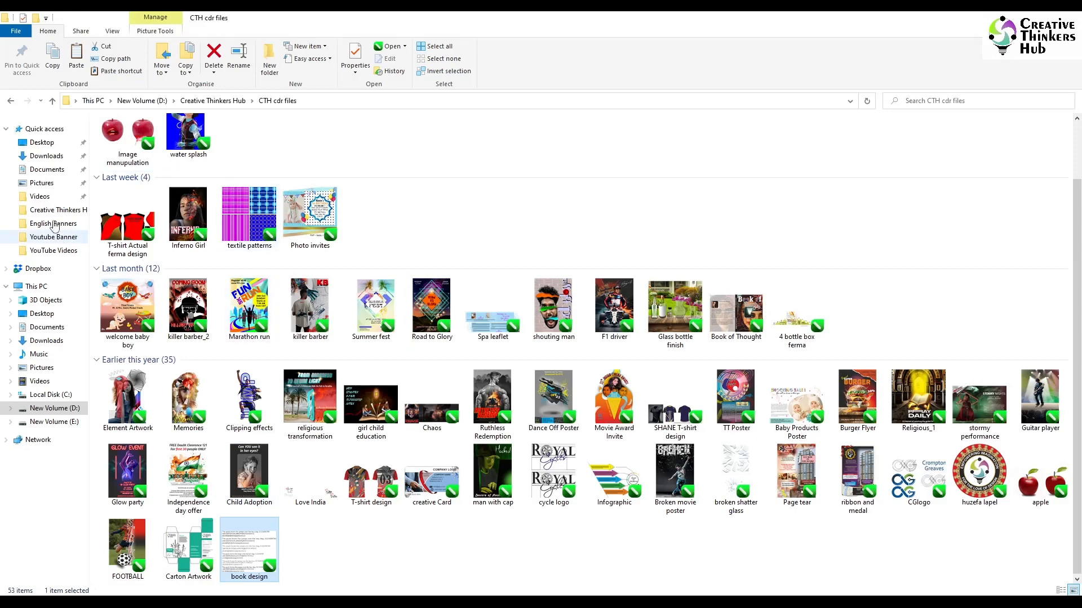
Place the CTH Logo_wbg_tag image from the CTH Identity folder into the open CorelDRAW document.
click(54, 210)
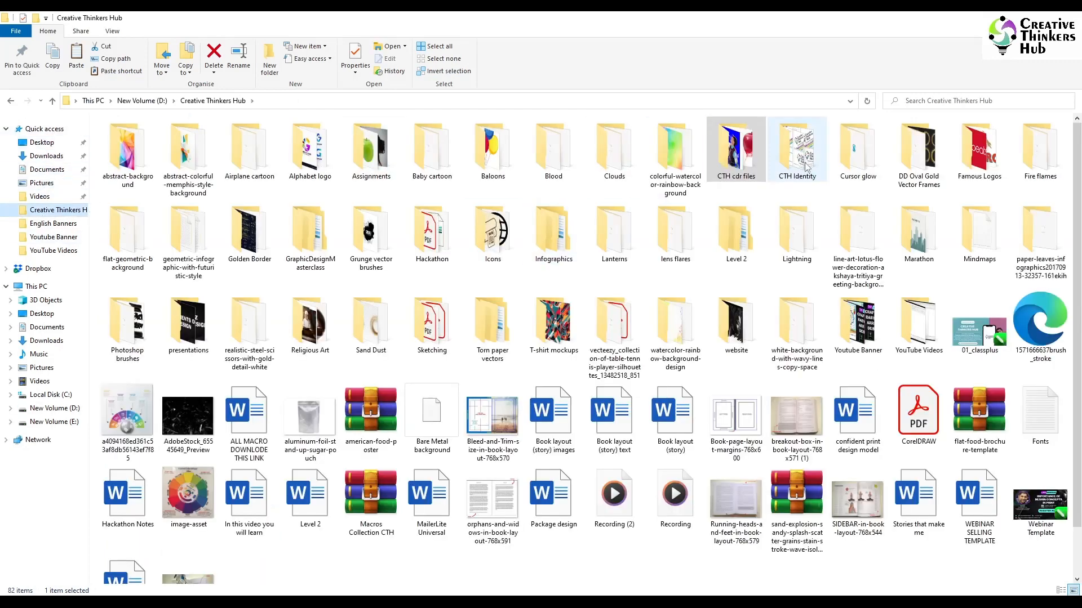
double_click(810, 175)
drag(749, 158, 626, 196)
Align the logo to the page frame's top-right corner and shrink it to about 66 mm wide.
shift+click(608, 265)
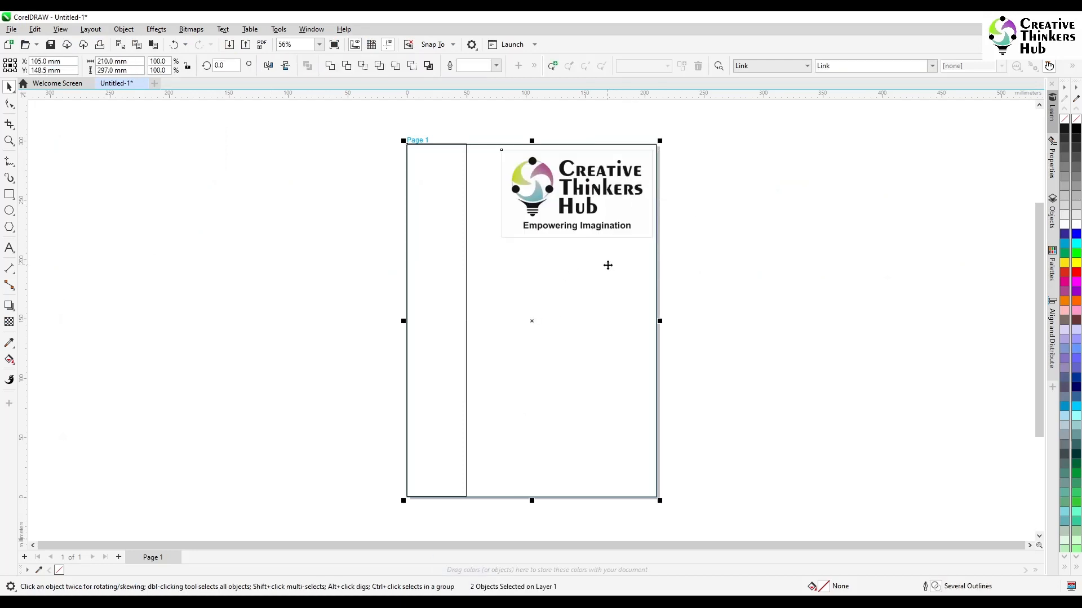
key(t)
key(r)
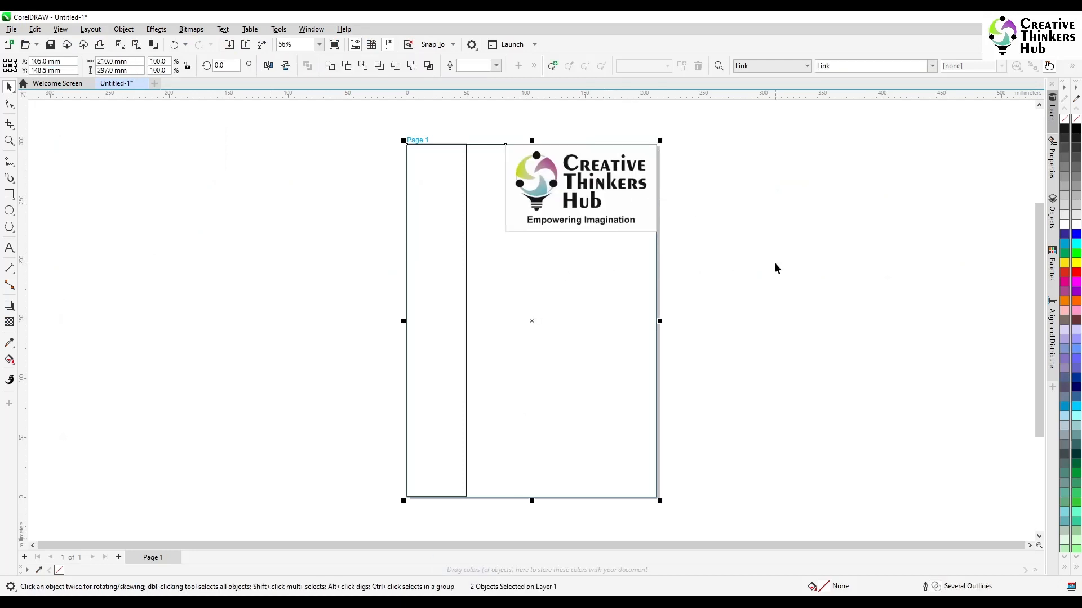
click(777, 269)
click(593, 212)
drag(502, 235, 579, 190)
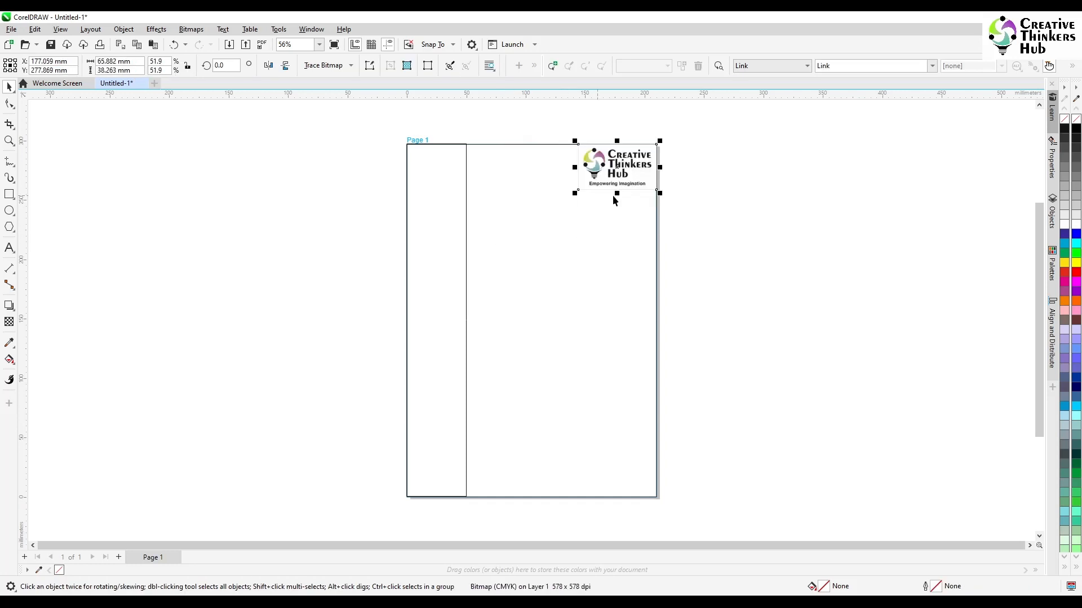
click(226, 219)
Start an artistic text line in the empty area beside the page.
click(10, 248)
click(205, 244)
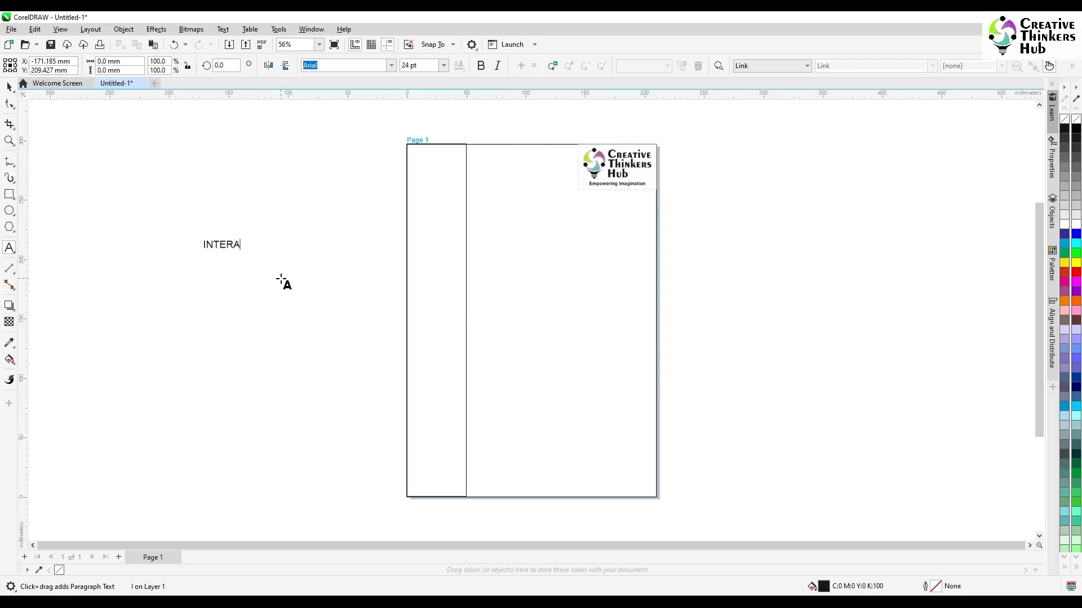
text(INTERACTIVE)
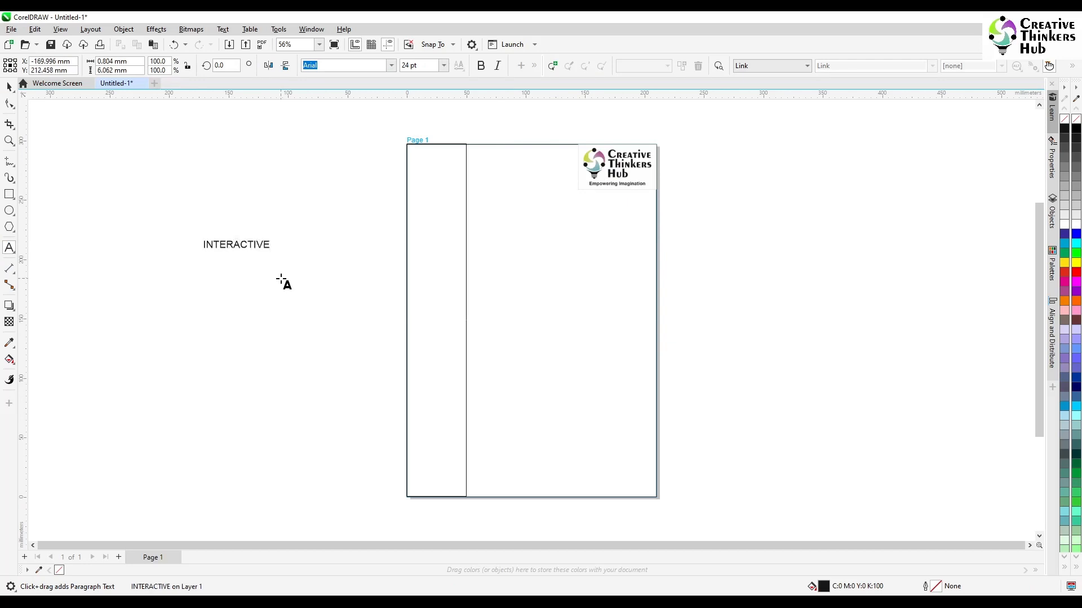
key(BackSpace)
key(BackSpace)
key(BackSpace)
key(BackSpace)
key(BackSpace)
key(BackSpace)
key(BackSpace)
key(BackSpace)
key(BackSpace)
key(BackSpace)
key(BackSpace)
key(BackSpace)
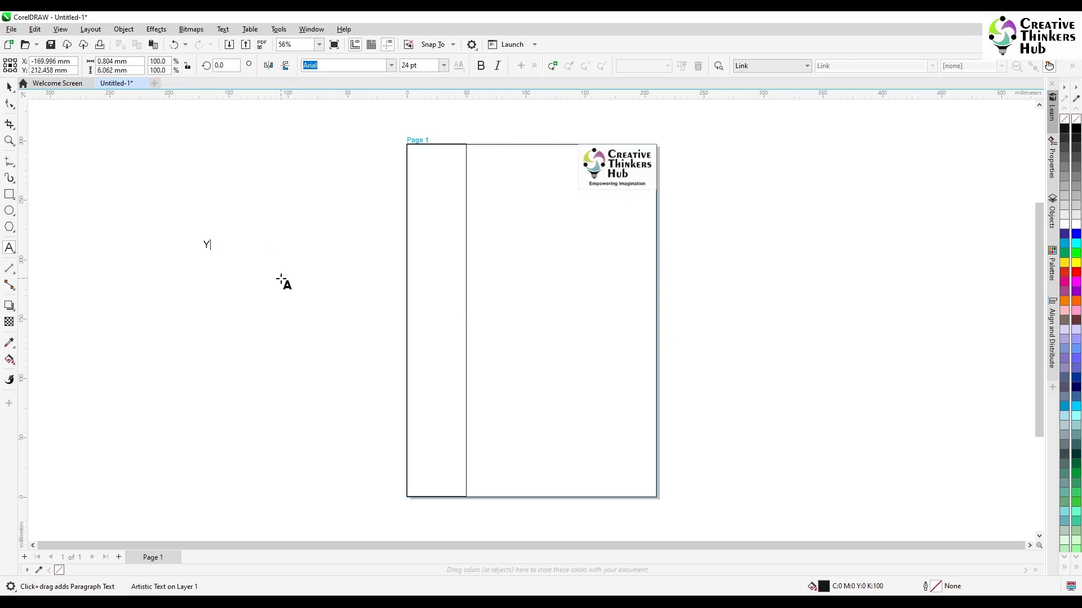
key(BackSpace)
key(BackSpace)
key(BackSpace)
key(BackSpace)
key(BackSpace)
Enter the title text "YouTube PORTFOLIO" and move it onto the page beside the logo.
text(ouTube)
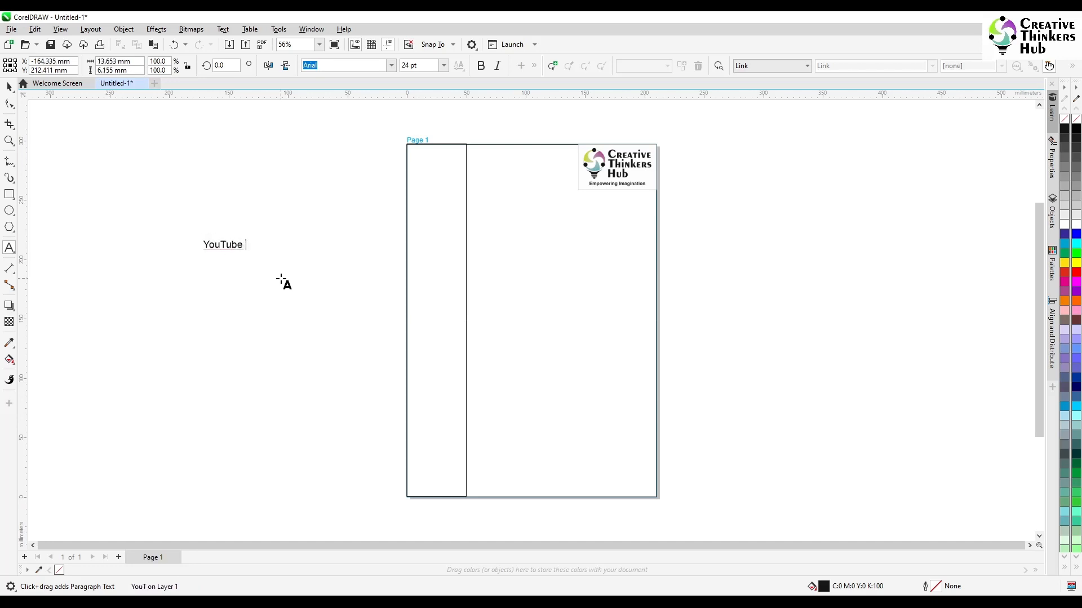
text( PORTFOLIO)
click(9, 86)
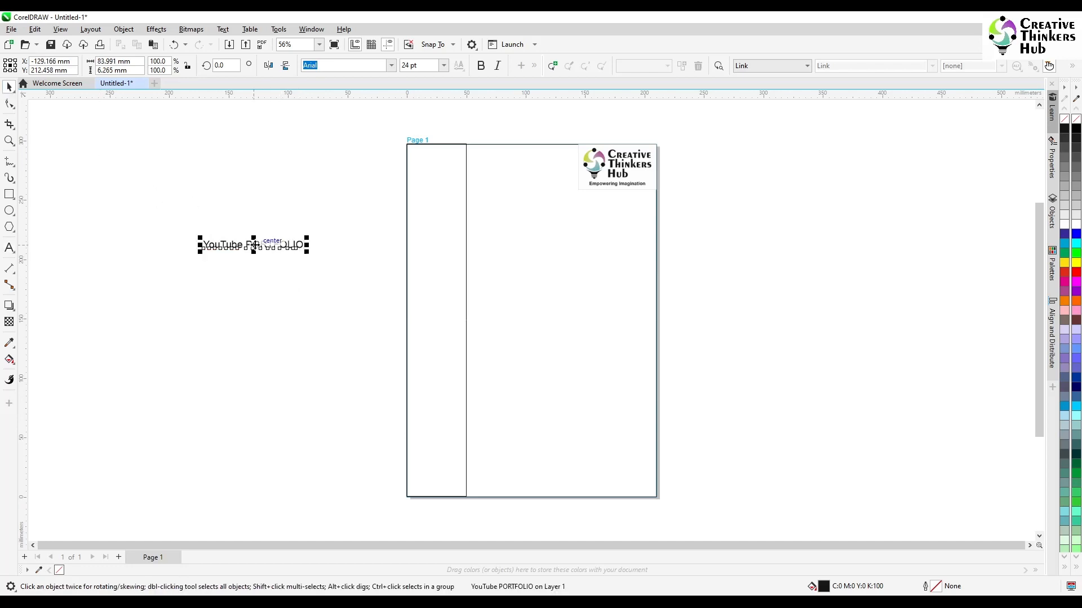
drag(254, 244, 522, 161)
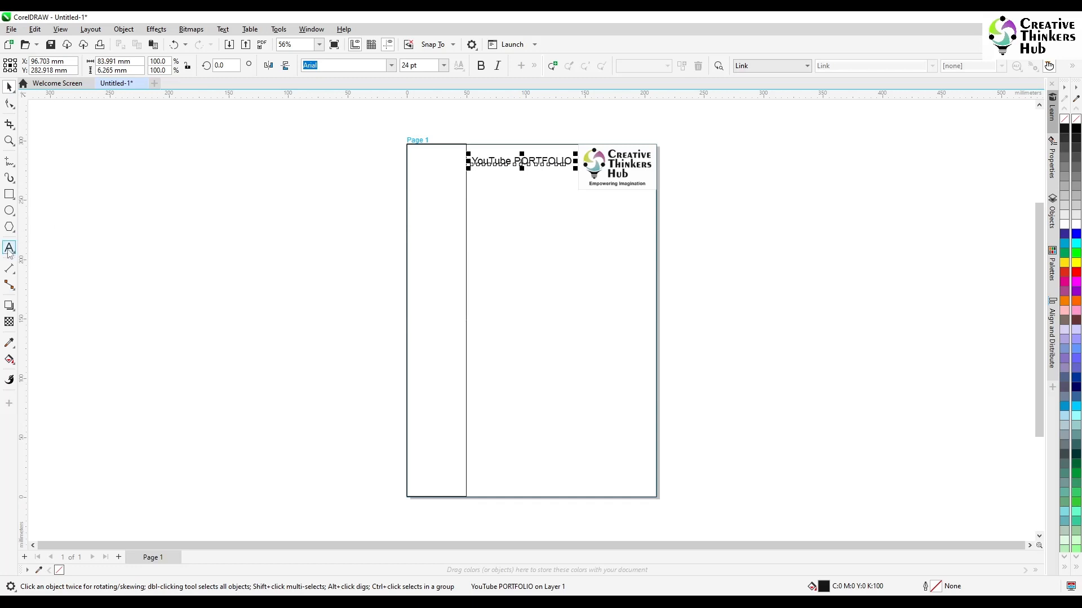
Break the title into two lines, with PORTFOLIO below YouTube.
click(9, 248)
click(511, 162)
key(Delete)
key(Return)
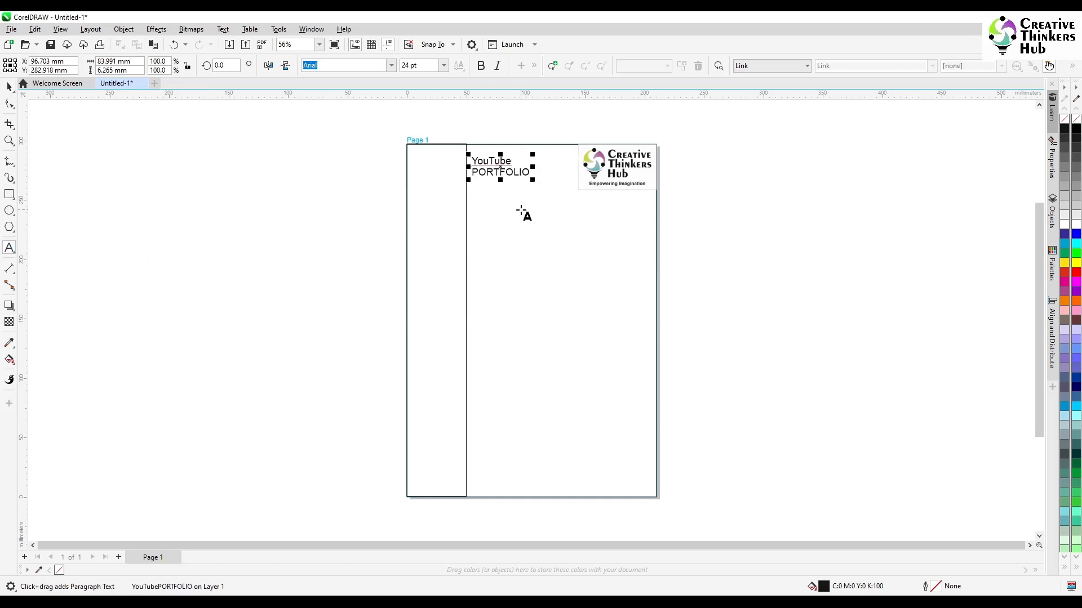
Enlarge the title to about 42 pt, make it bold and nudge it into place beside the logo.
drag(532, 182, 574, 195)
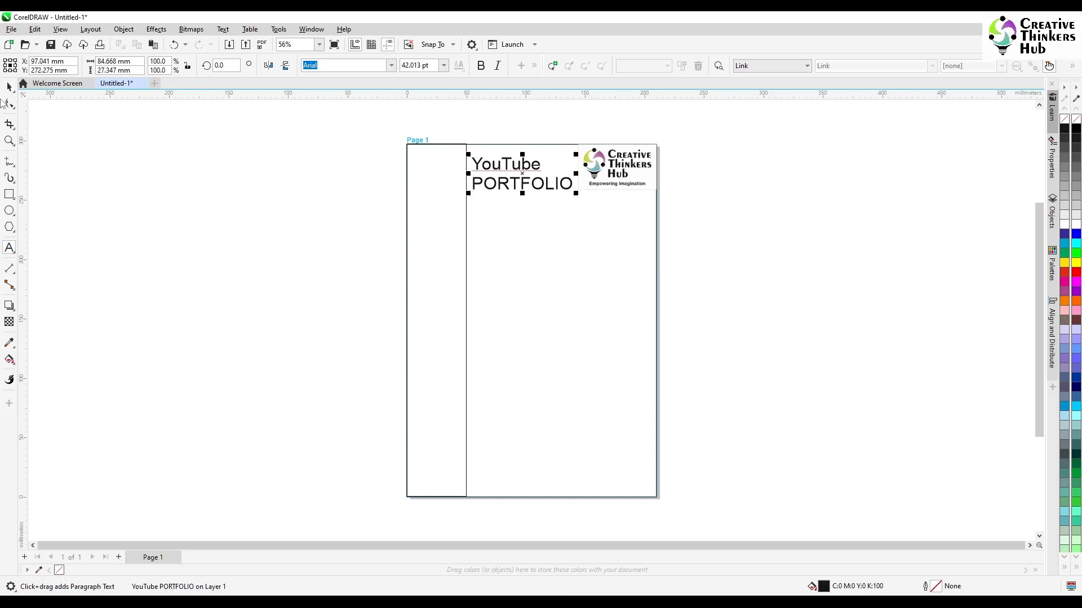
click(9, 86)
click(481, 66)
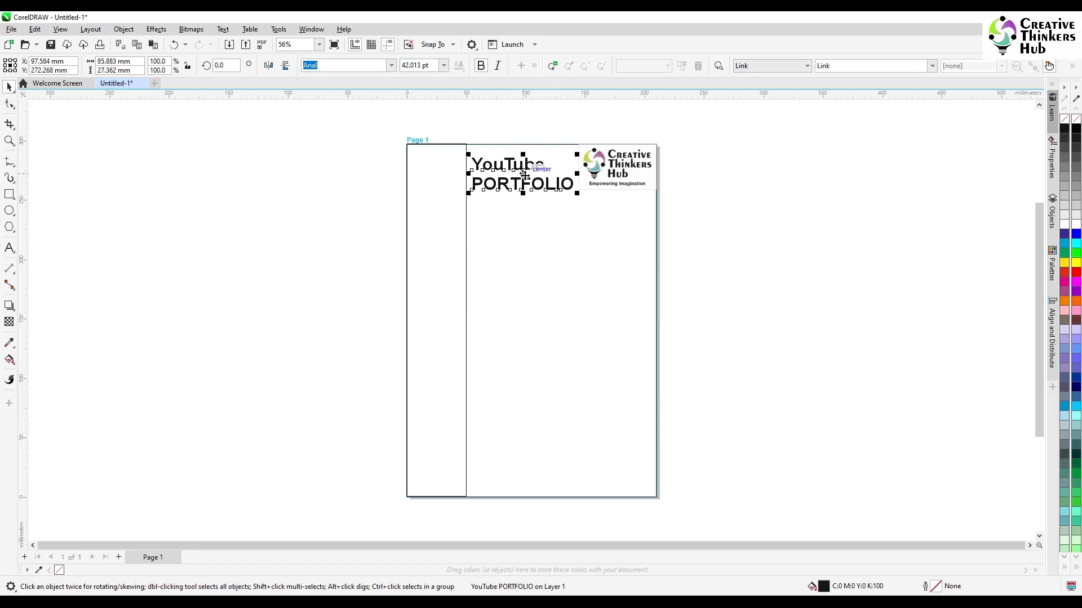
drag(524, 175, 526, 175)
shift+click(632, 178)
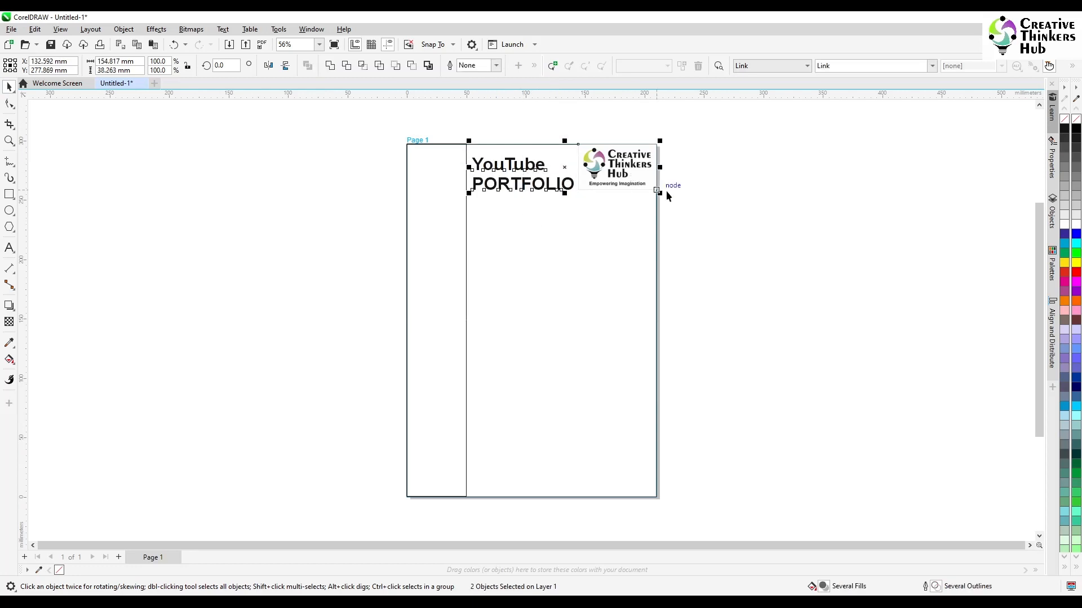
click(758, 225)
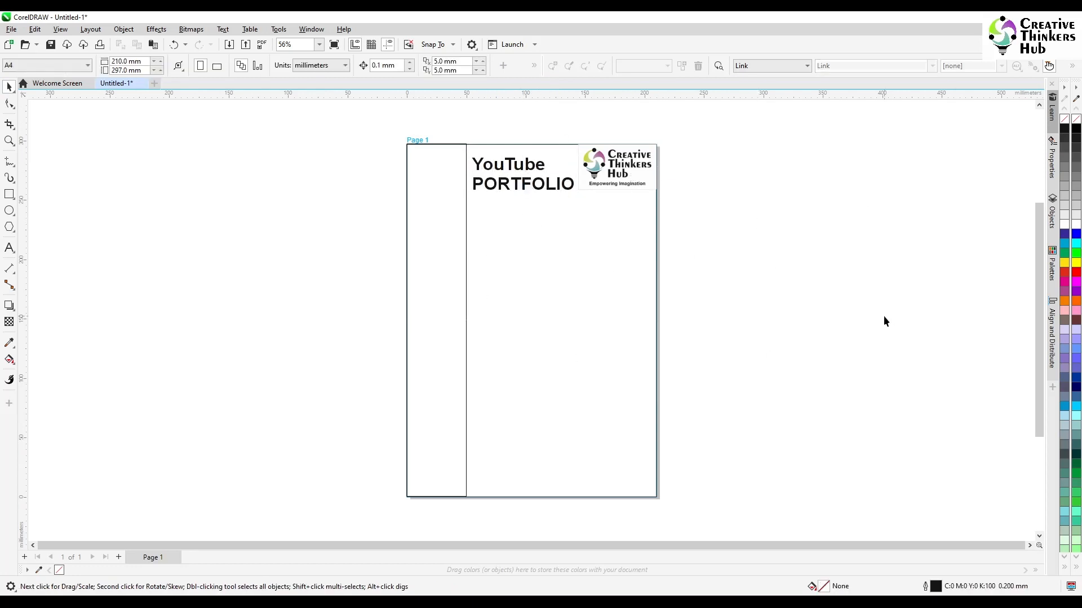
Fill the 50 mm wide rectangle along the page's edge with light cyan #99FFFF and remove its outline.
click(413, 365)
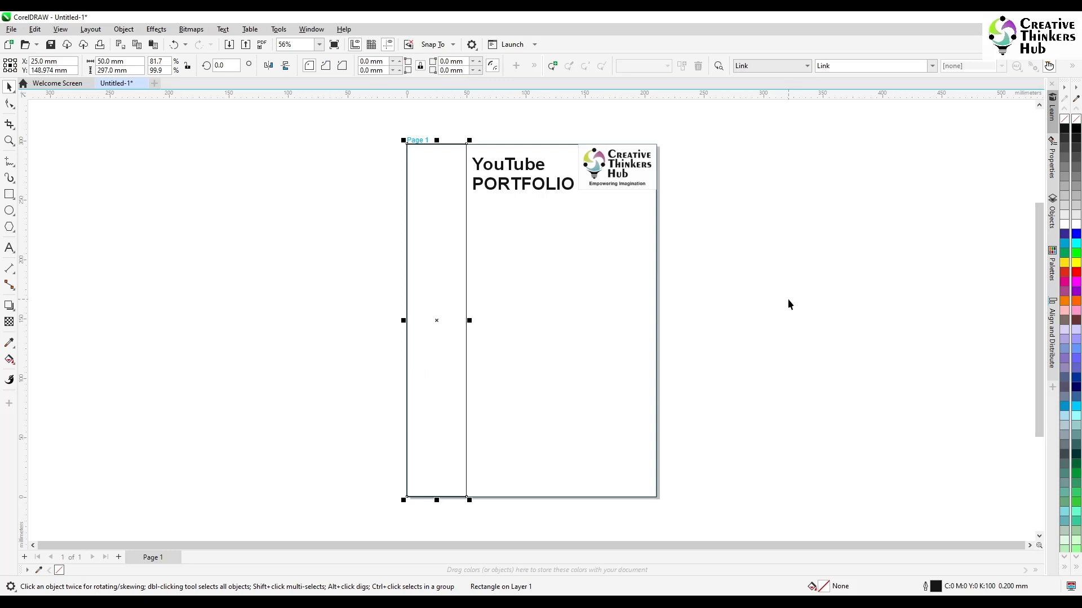
click(1066, 419)
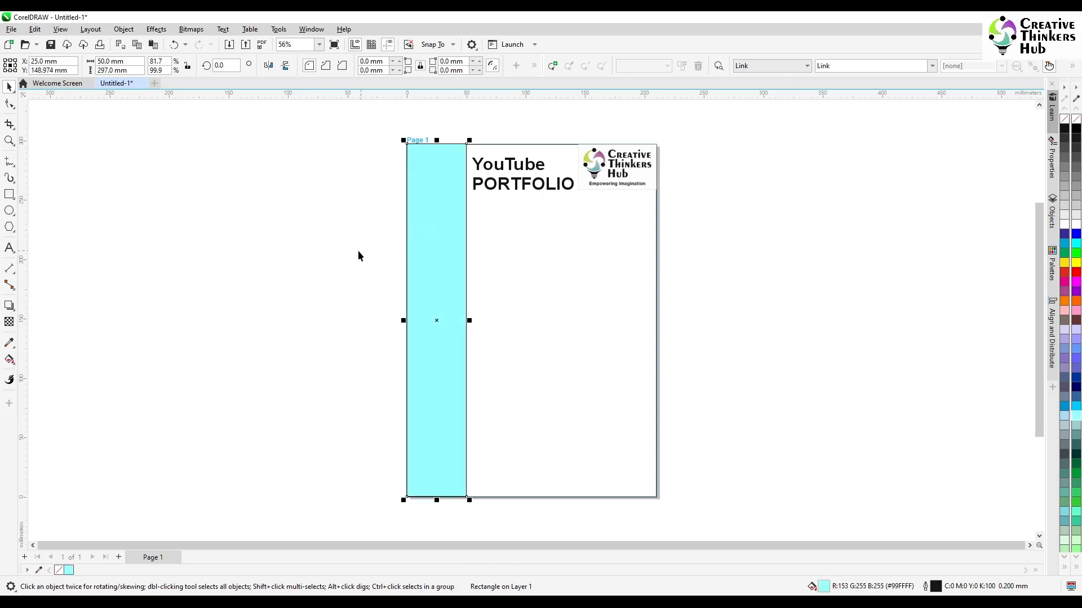
right_click(1075, 120)
click(765, 233)
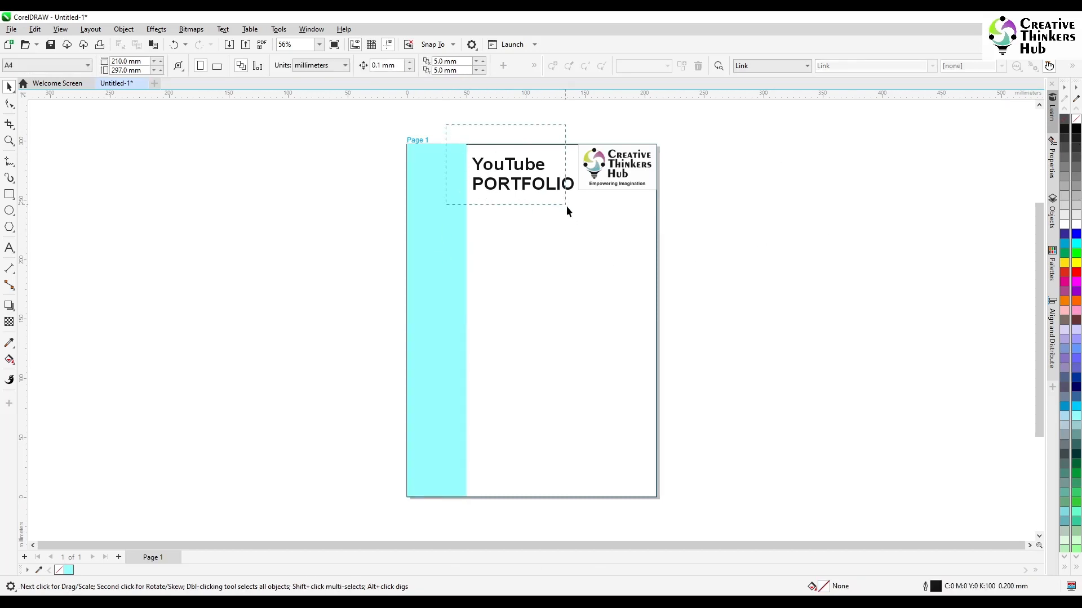
Color the YouTube PORTFOLIO title purple.
drag(567, 205, 575, 220)
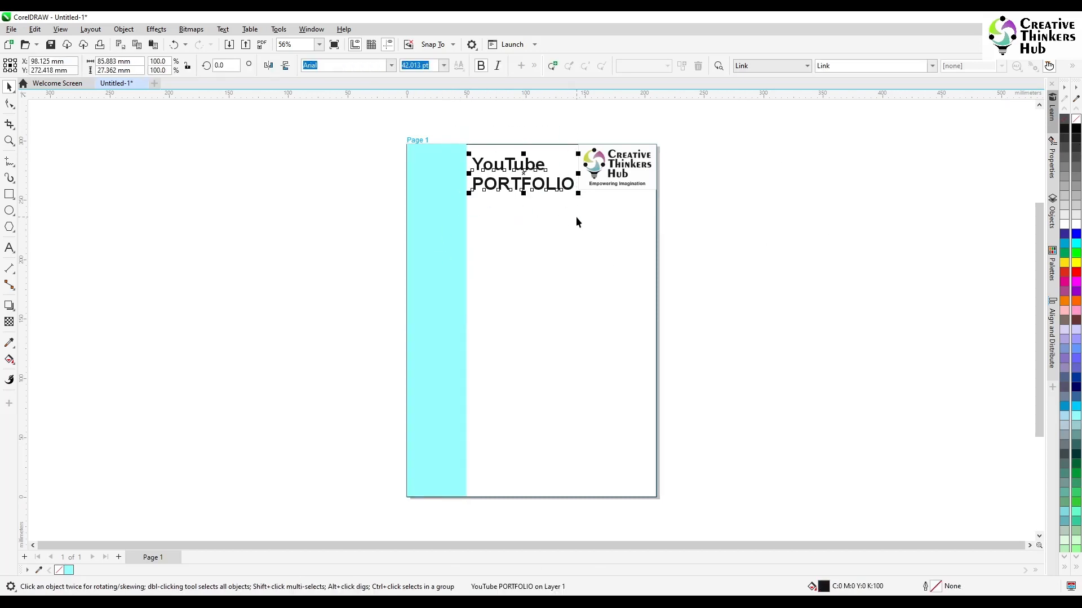
click(1075, 293)
click(774, 282)
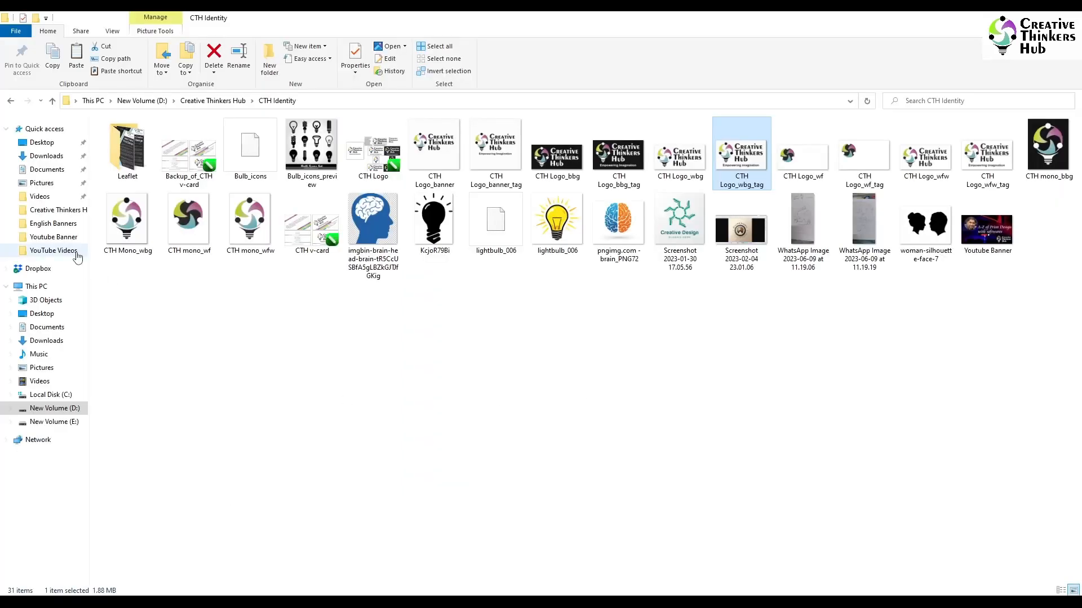
Place the Aqua Athlete, Blazing Beauty, Textile Art Mastery, WOW 3 Photo and Open Ferma Jersey banners from the English Banners folder into the CorelDRAW document.
click(70, 225)
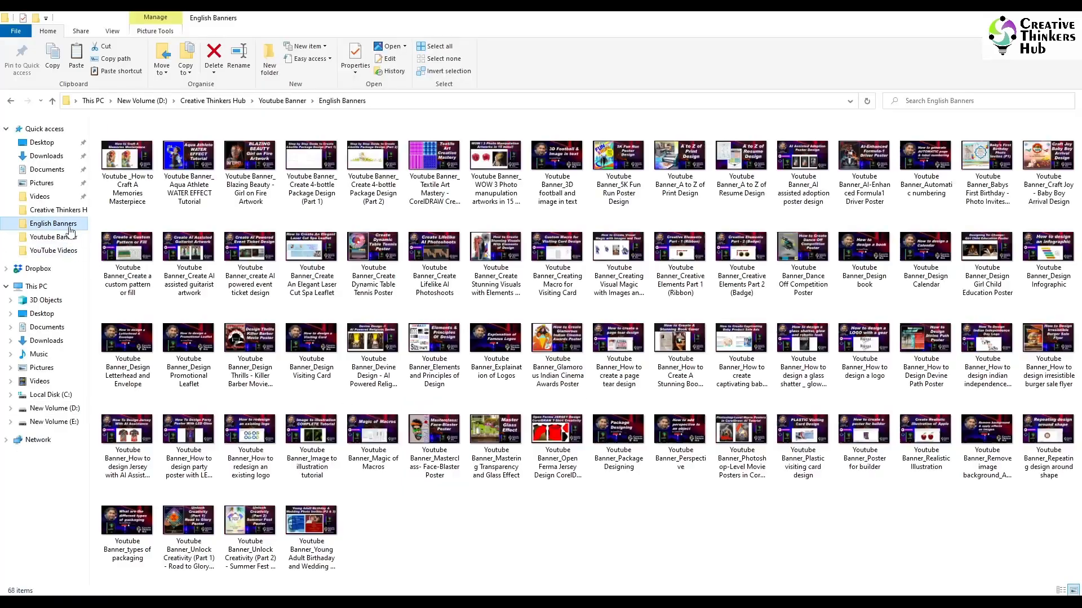
click(192, 169)
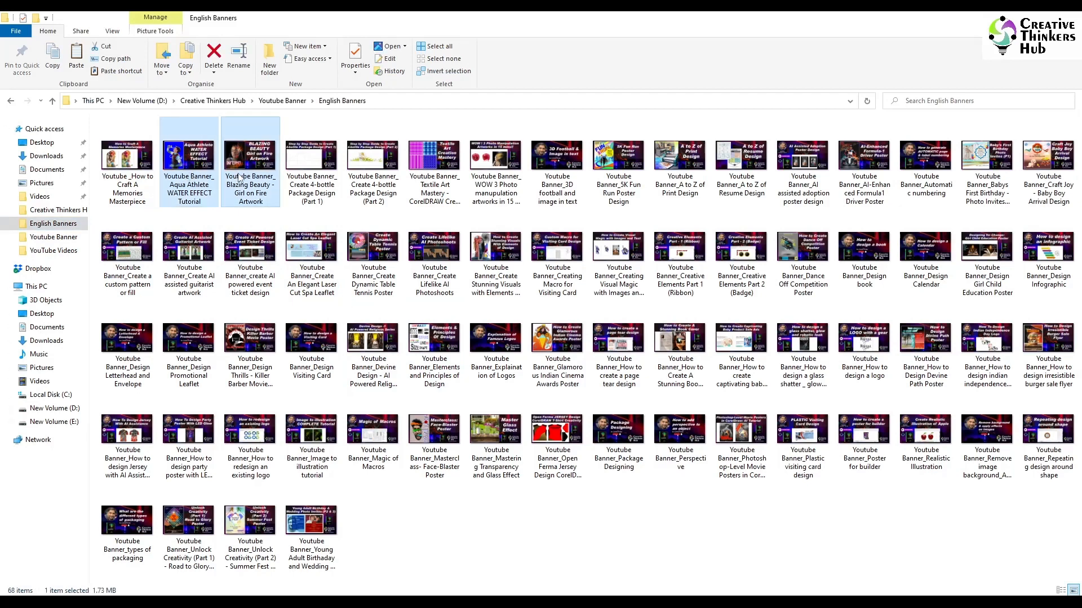
ctrl+click(240, 178)
ctrl+click(434, 169)
ctrl+click(496, 169)
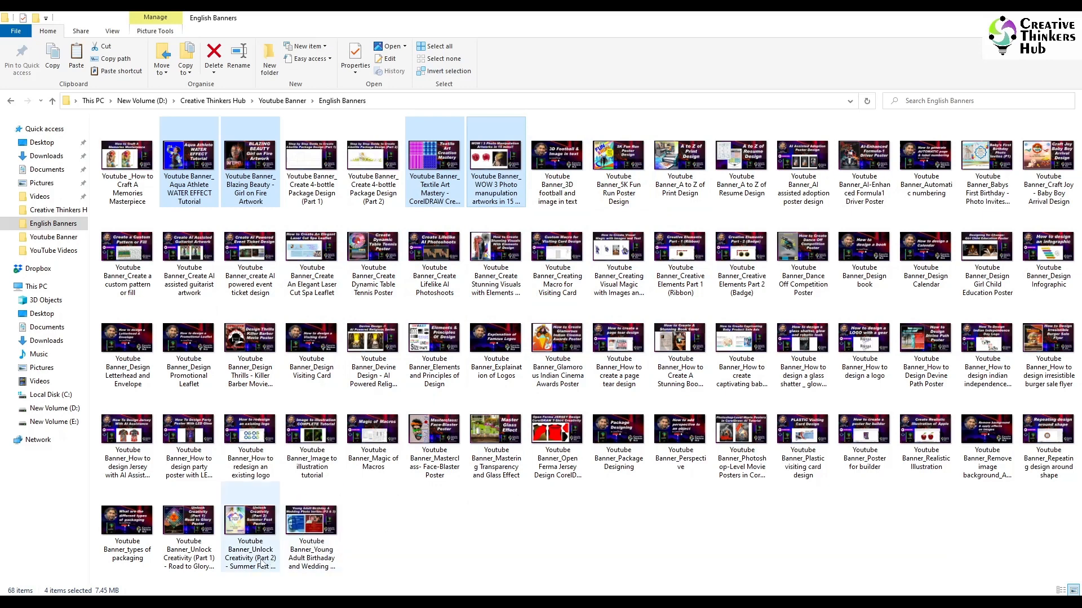
ctrl+click(250, 529)
ctrl+click(251, 530)
ctrl+click(554, 440)
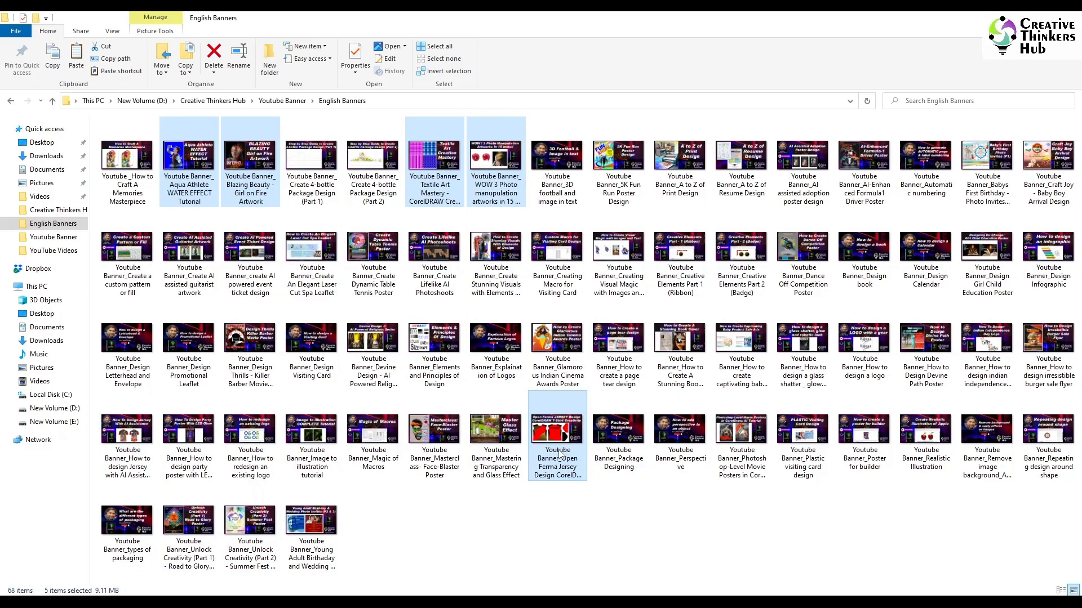
drag(554, 449, 553, 309)
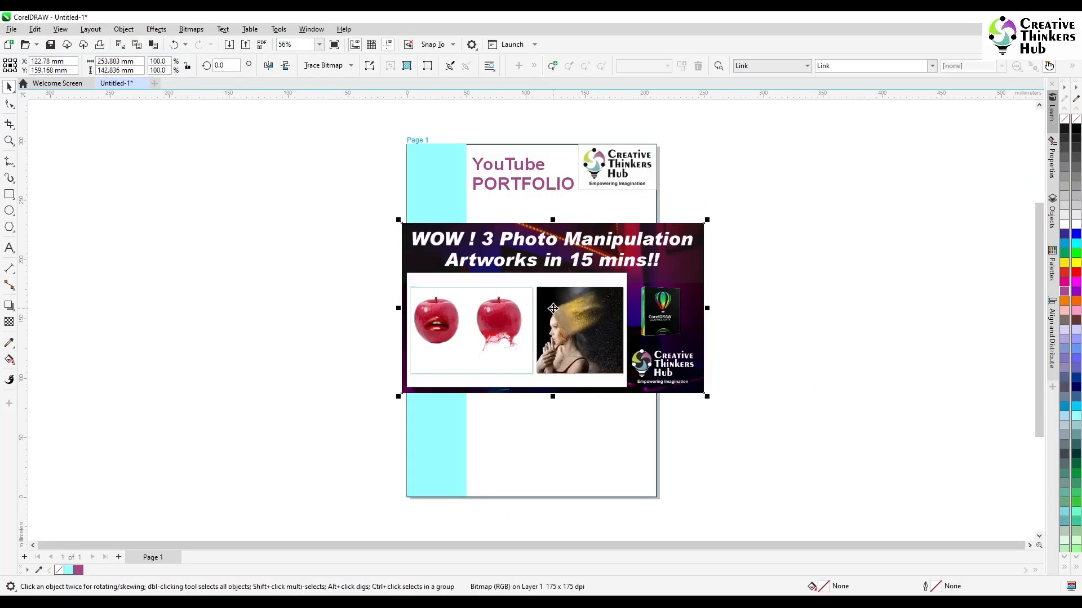
click(309, 401)
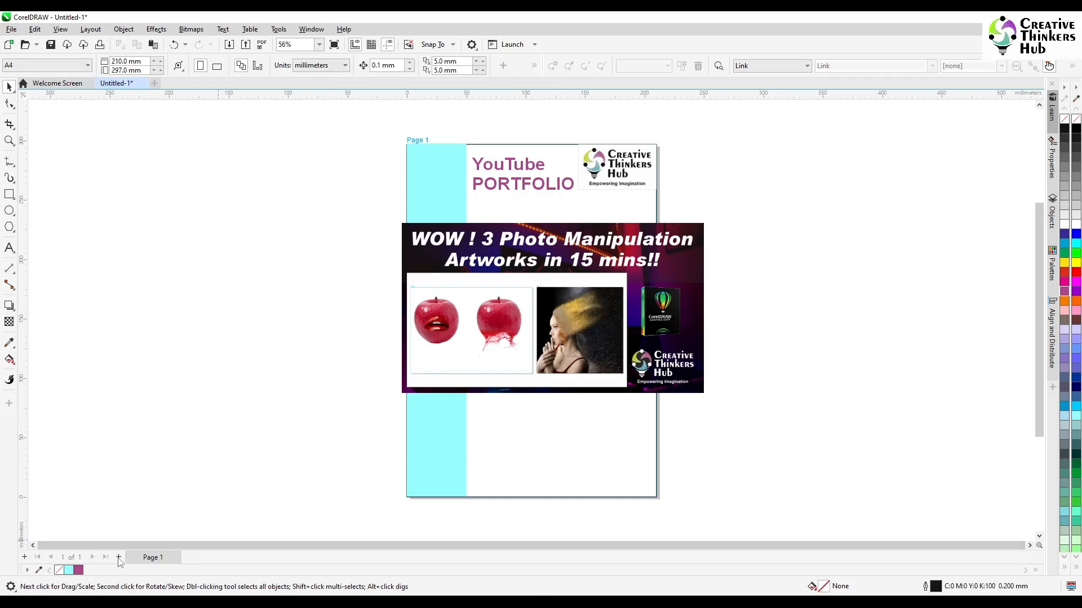
Scale the stack of five banners down to about 149 mm wide and place it below the title and logo.
drag(339, 416, 785, 205)
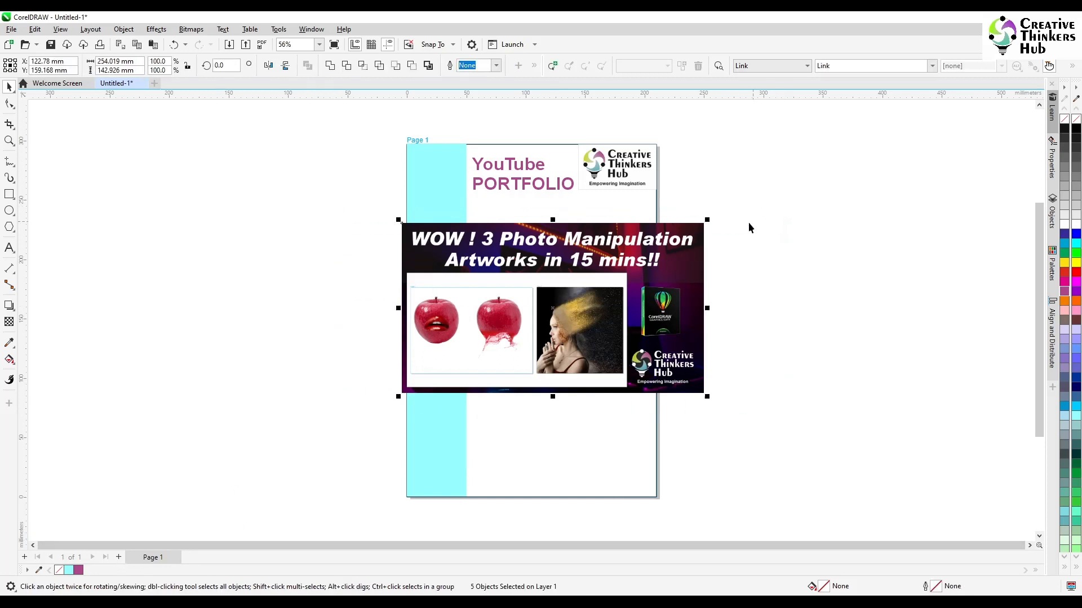
drag(708, 221, 634, 263)
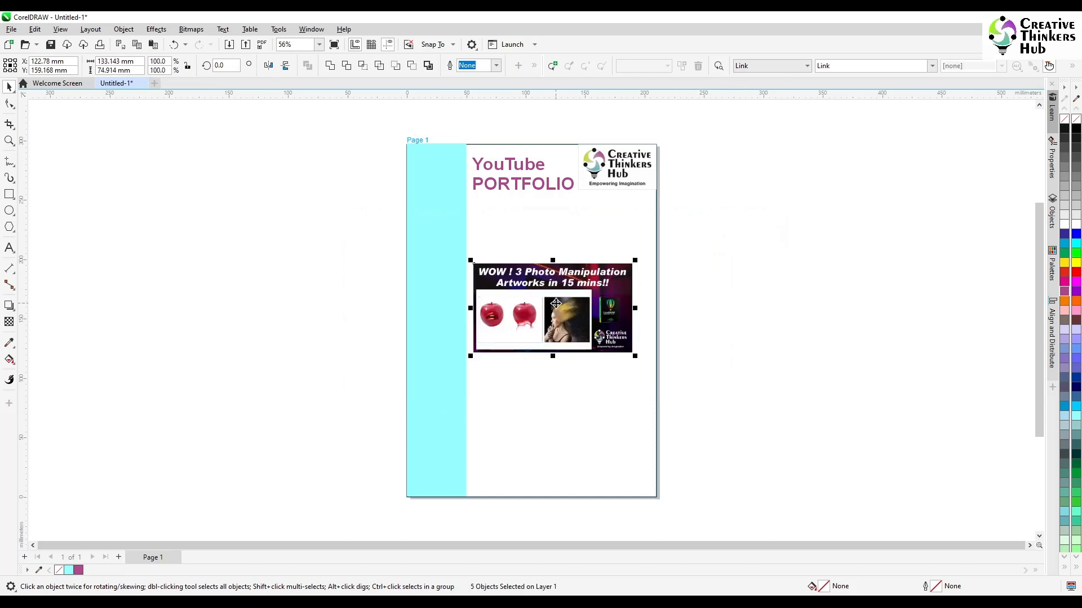
drag(556, 302, 567, 243)
drag(479, 299, 469, 315)
drag(645, 299, 653, 304)
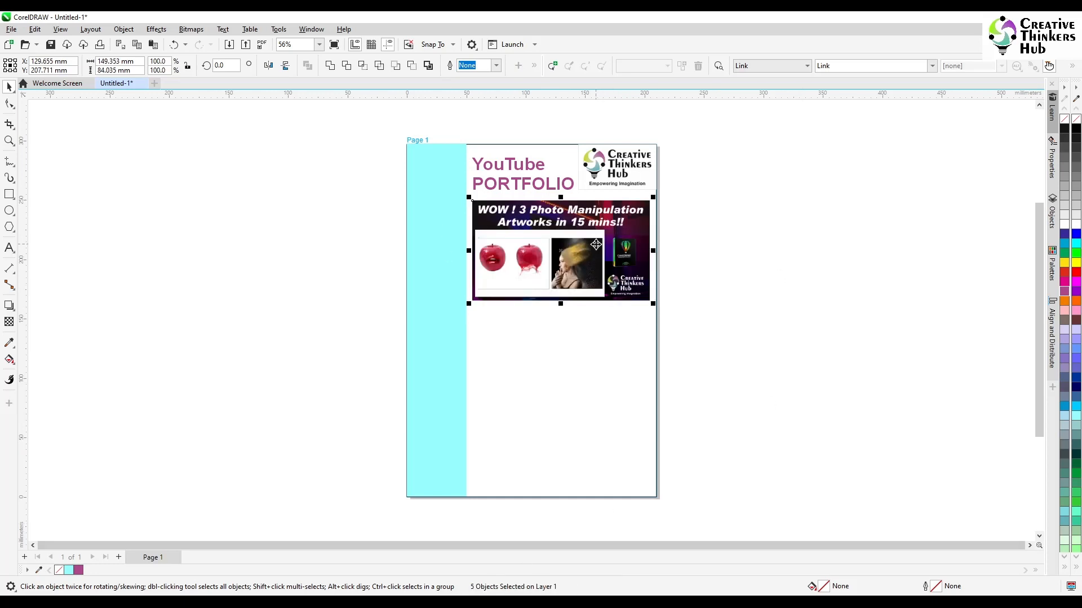
Place a reduced copy of the five stacked banners in the cyan sidebar and set its width to 42 mm.
drag(595, 245, 535, 279)
right_click(535, 279)
drag(589, 337, 428, 201)
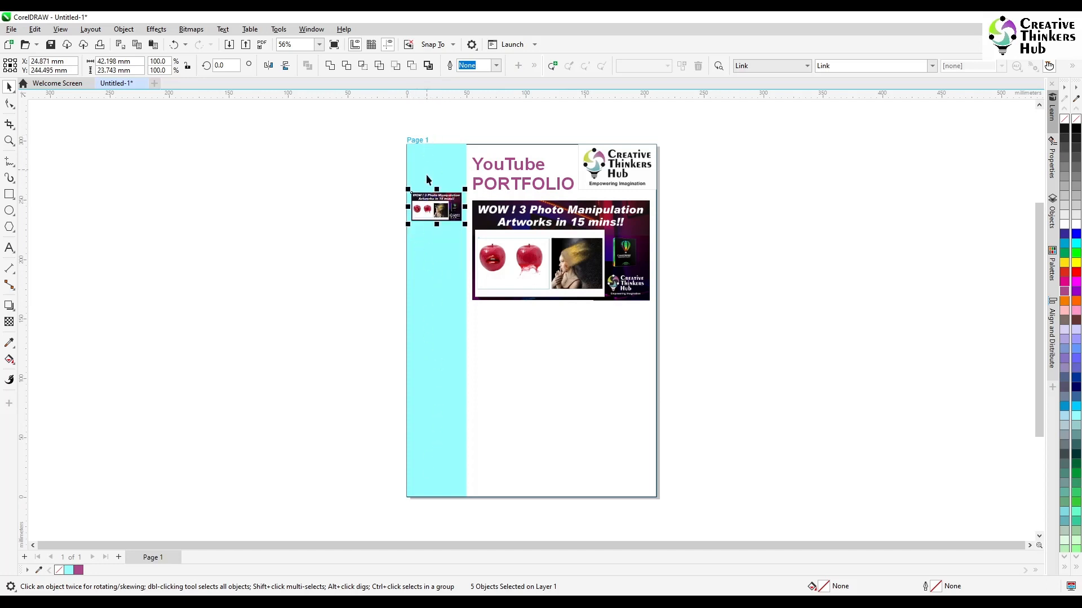
double_click(113, 61)
text(42)
key(Return)
click(176, 236)
Spread the stacked thumbnails down the cyan sidebar into a single column of five separate banners.
click(430, 210)
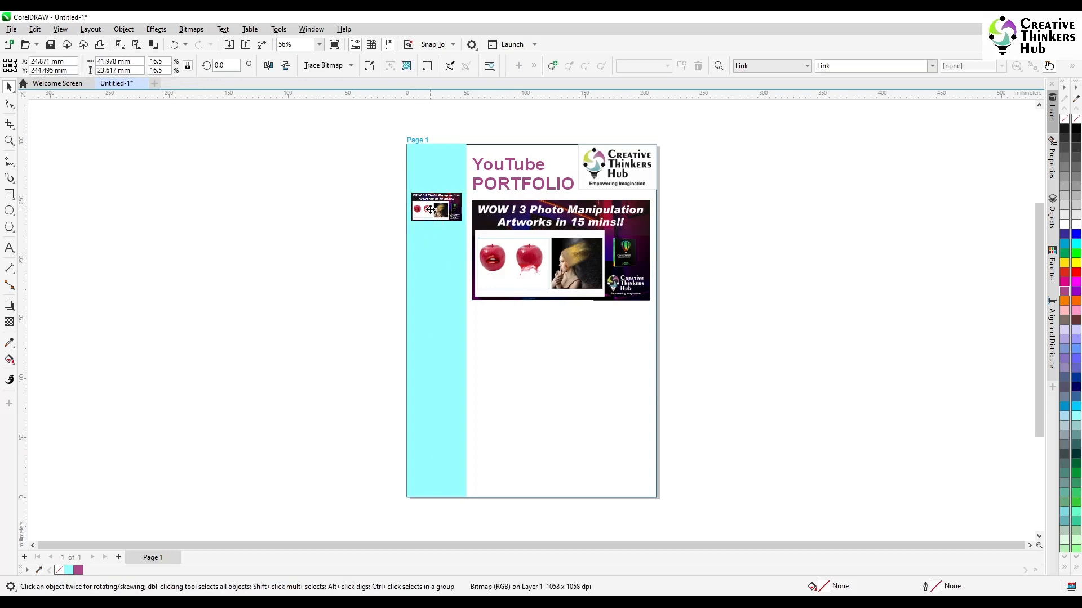
drag(430, 210, 437, 365)
drag(438, 204, 441, 314)
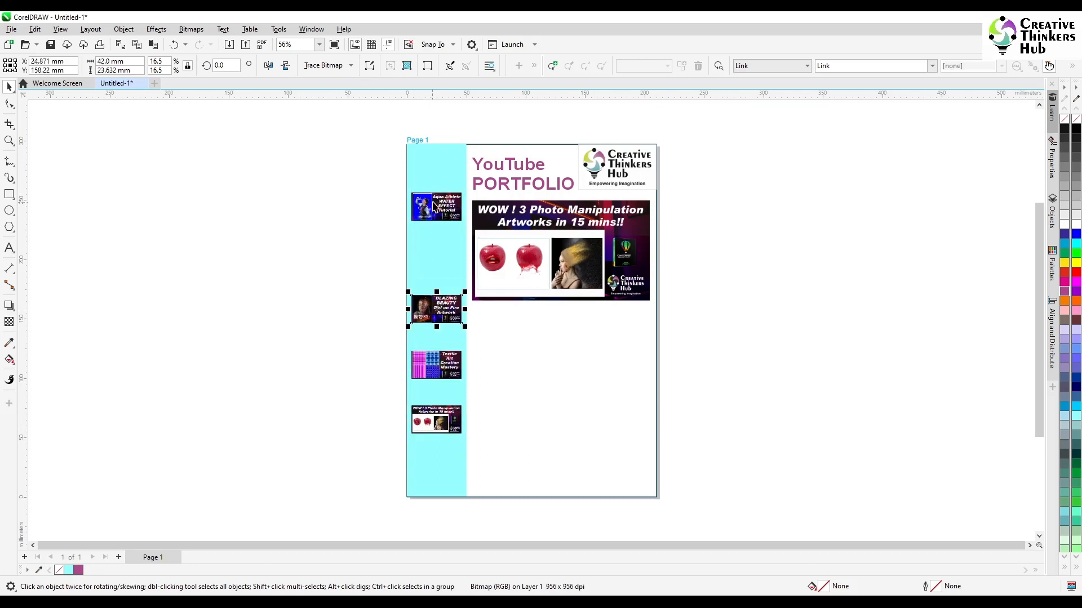
click(436, 205)
drag(435, 206, 436, 254)
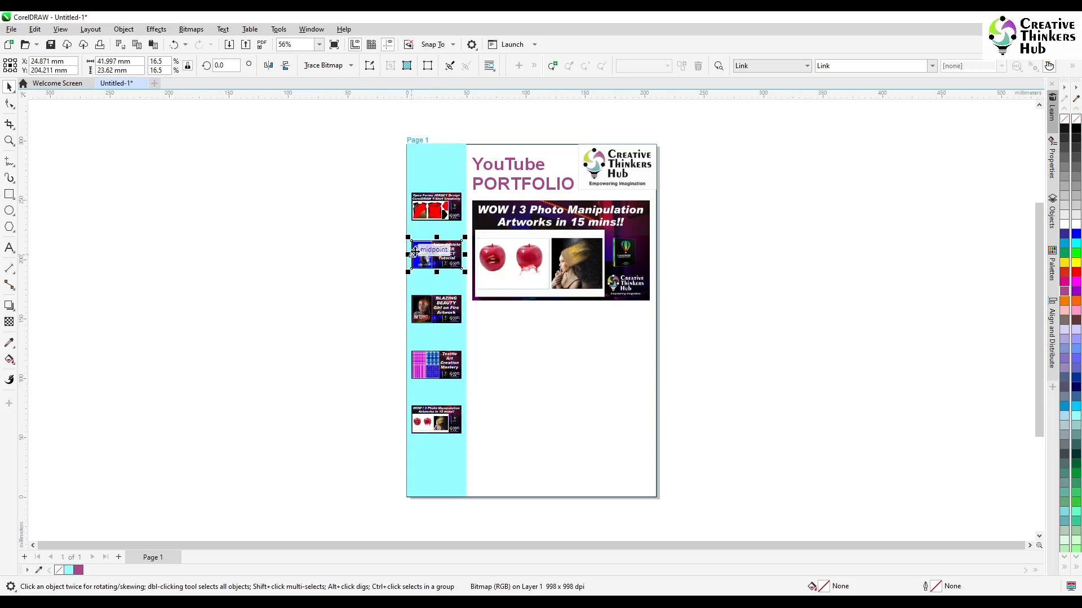
click(252, 240)
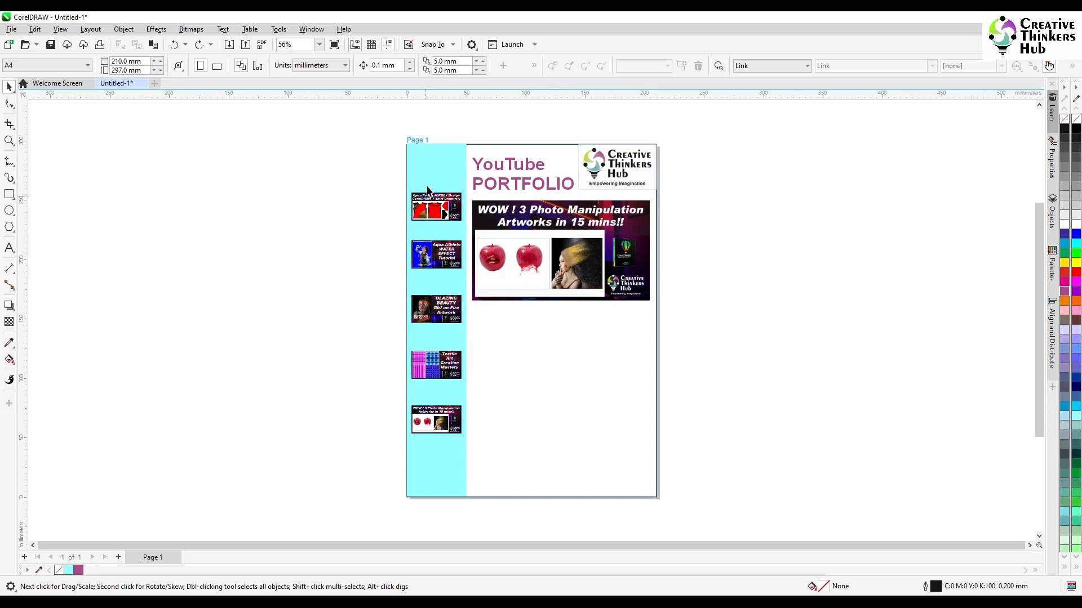
Add the two-line artistic text "Open Ferma" / "JERSEY design" in the empty area beside the page.
click(9, 141)
drag(341, 181, 520, 443)
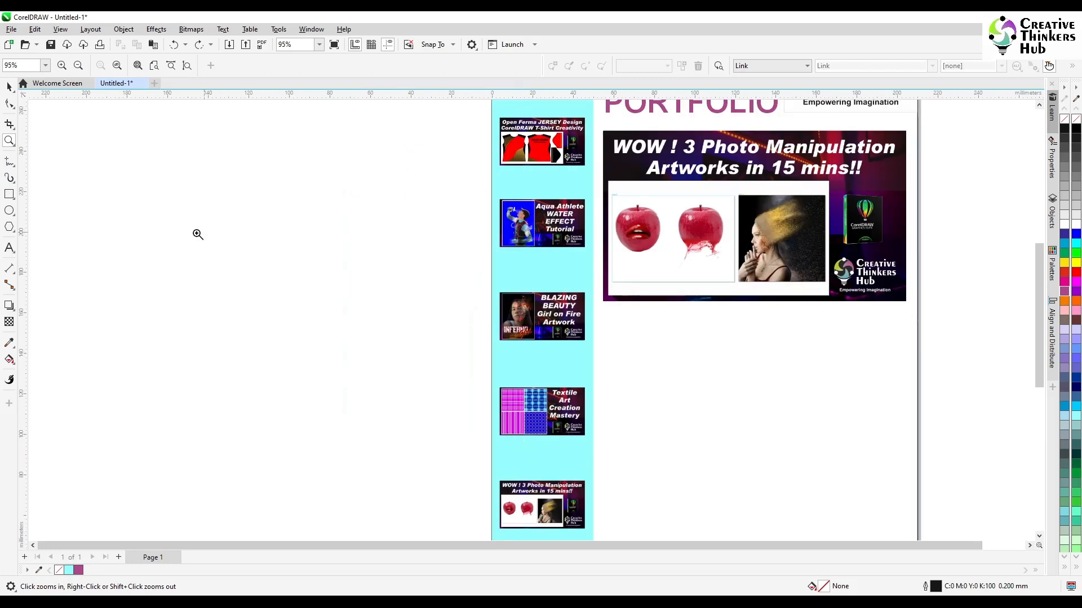
click(9, 247)
click(294, 232)
text(Open Ferma)
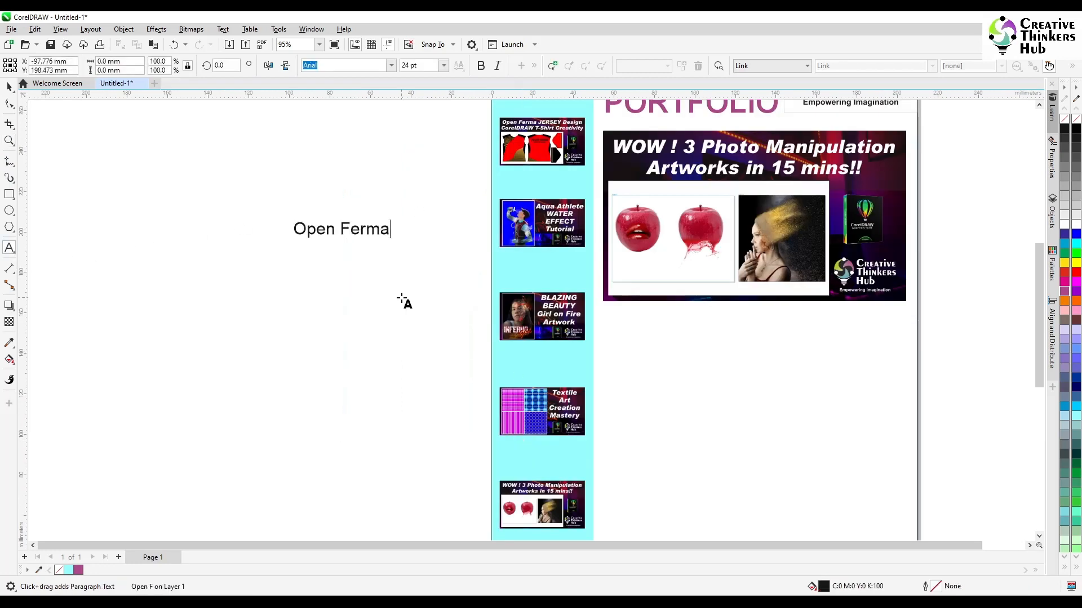
key(Return)
text(JERSE)
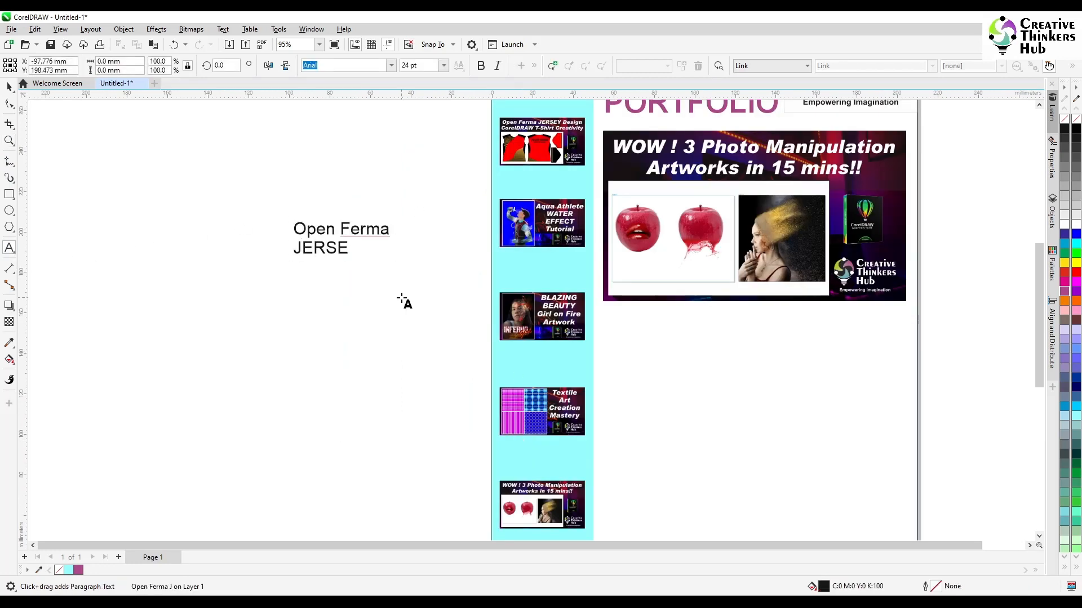
text(Y DESIGN)
key(BackSpace)
key(BackSpace)
key(BackSpace)
key(BackSpace)
key(BackSpace)
key(BackSpace)
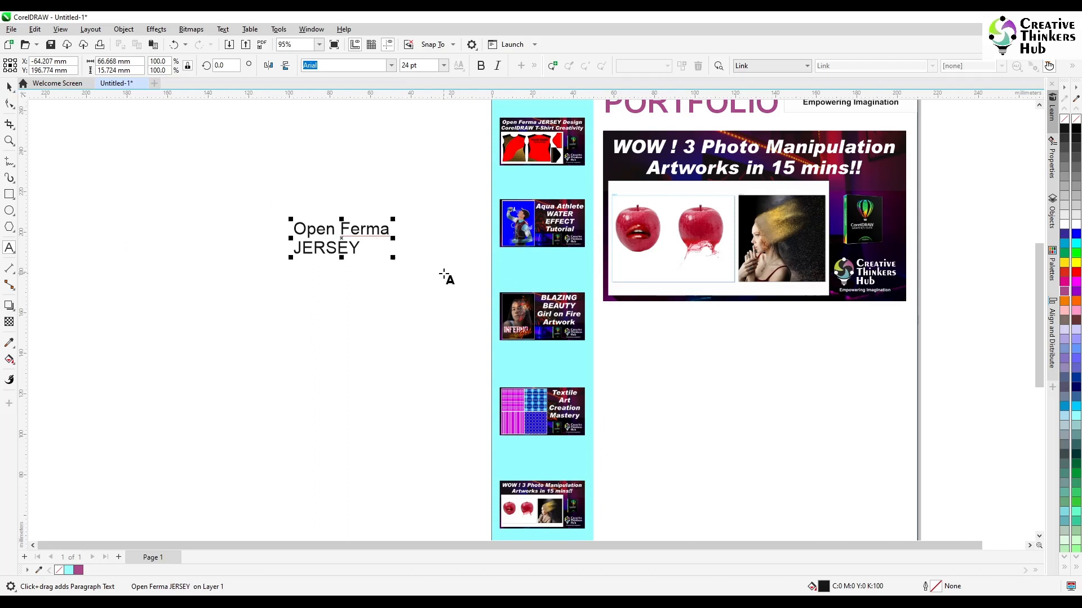
text(design)
click(9, 87)
Centre-align the two lines of the "Open Ferma JERSEY design" text.
click(391, 65)
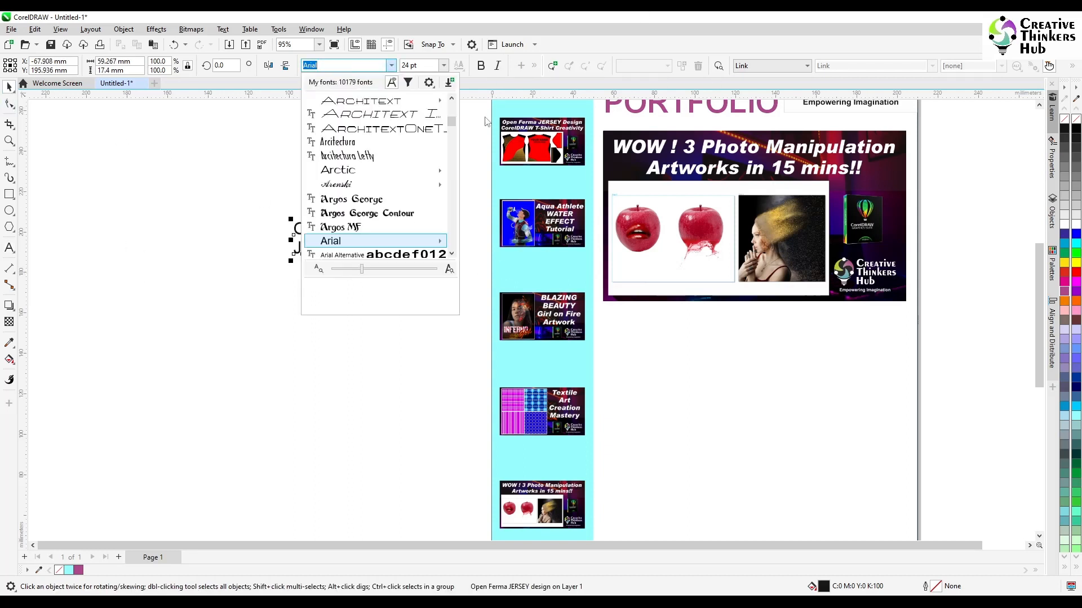
click(485, 121)
click(534, 66)
click(333, 88)
click(369, 126)
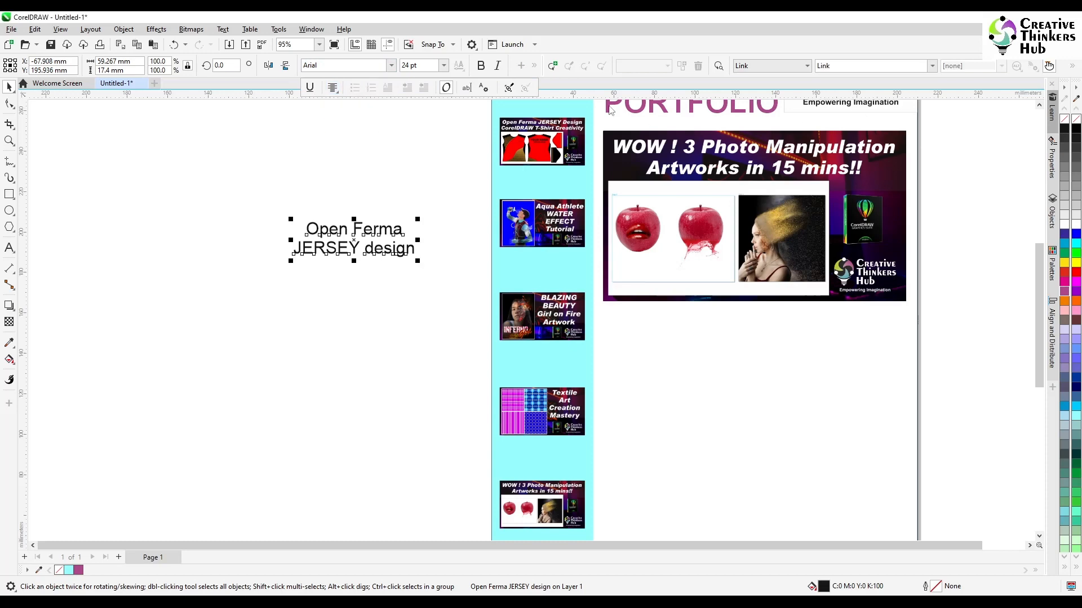
Place the caption beneath the Open Ferma thumbnail in the cyan sidebar and set its font size to 16 pt.
drag(357, 247, 532, 193)
click(444, 65)
click(417, 151)
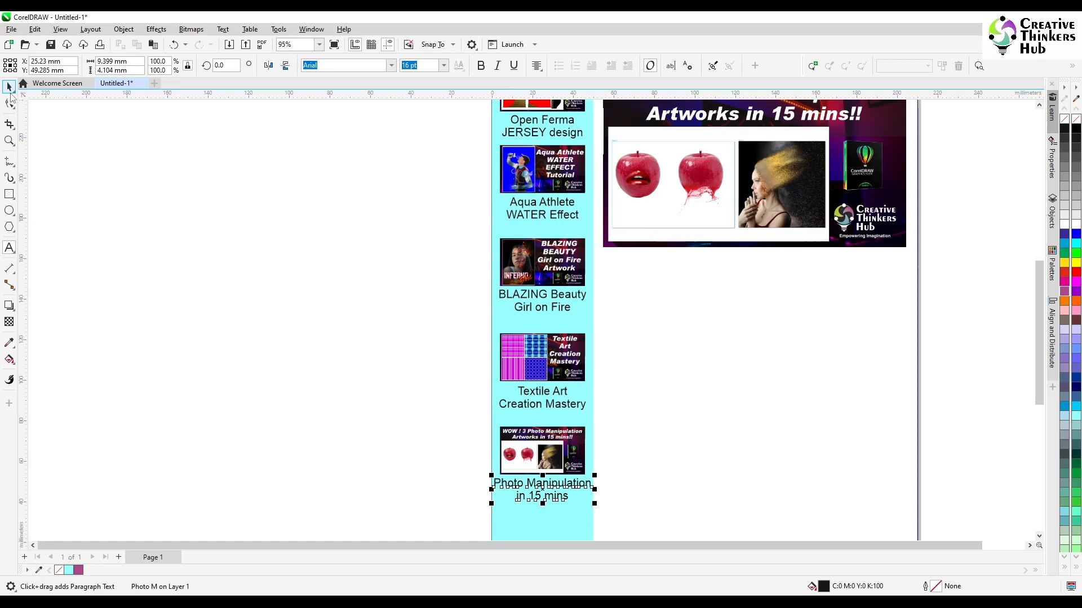
Move the Open Ferma, Aqua Athlete and BLAZING Beauty captions up until each sits directly against its thumbnail's lower edge.
click(9, 89)
click(282, 430)
scroll(282, 431, down, 4)
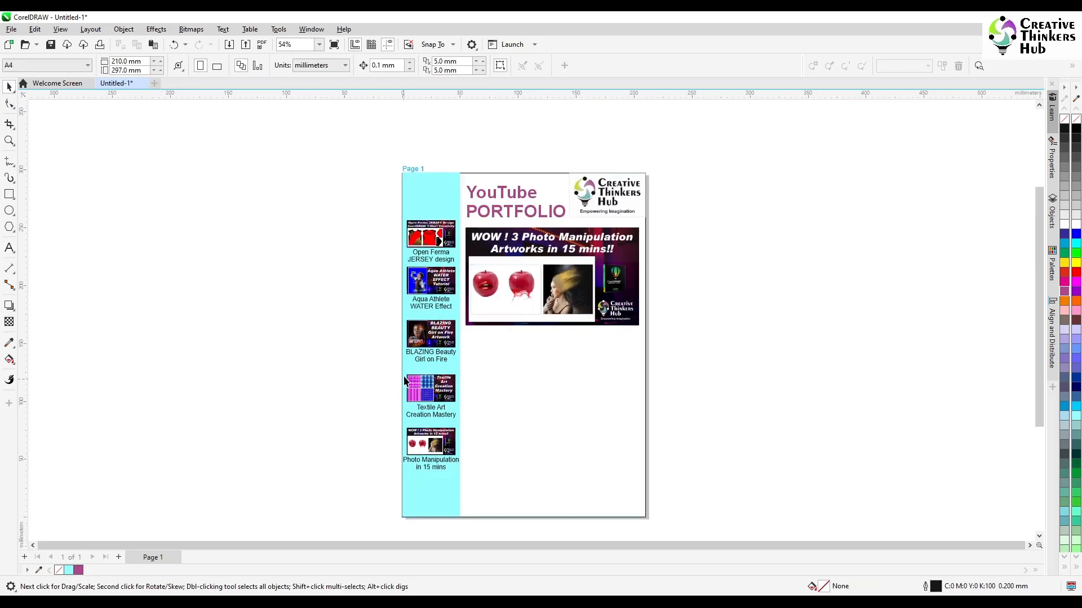
scroll(427, 295, up, 5)
click(409, 200)
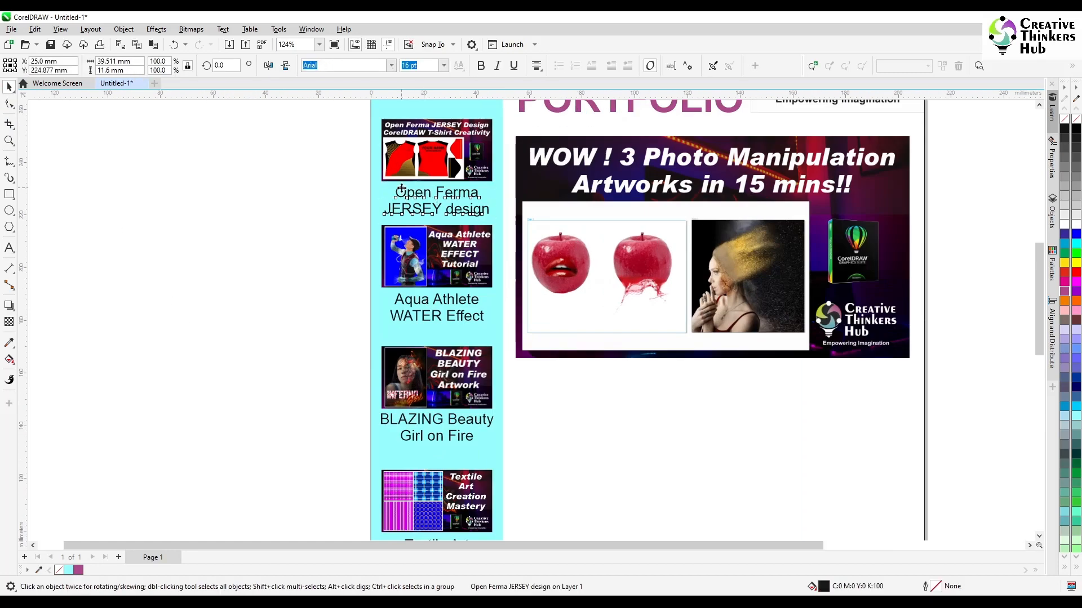
drag(401, 188, 401, 184)
click(400, 301)
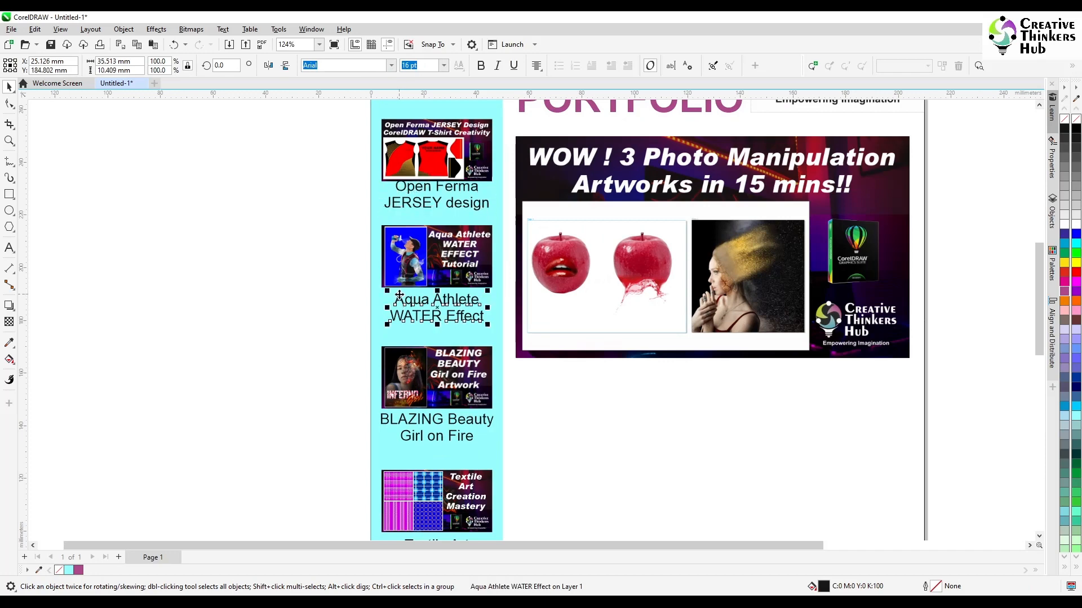
drag(400, 300, 400, 294)
click(392, 422)
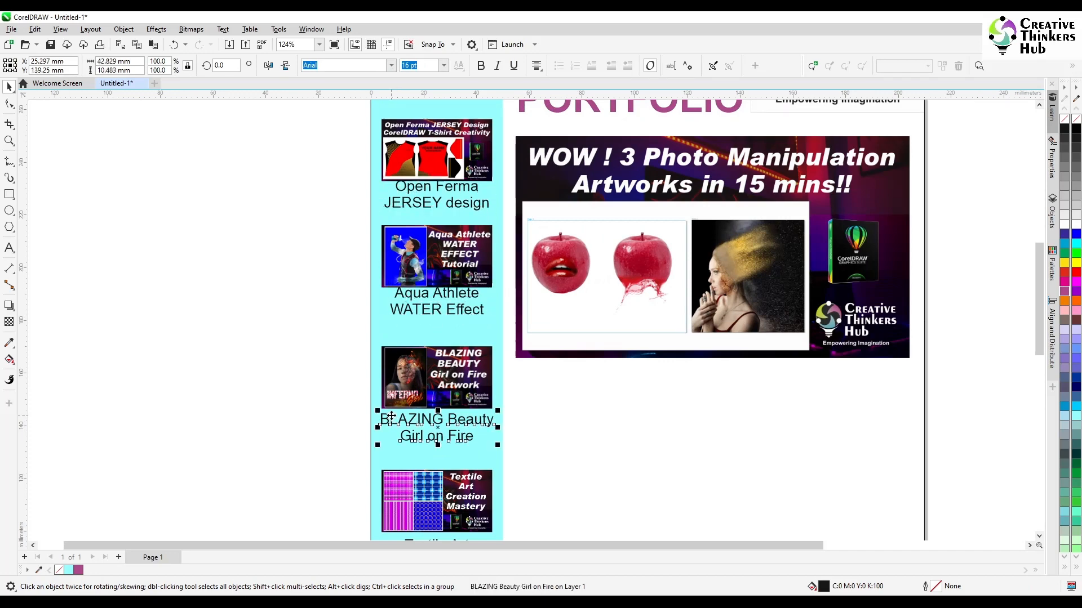
drag(392, 422, 374, 377)
Move the Textile Art and Photo Manipulation captions up against the lower edges of their thumbnails.
scroll(392, 410, up, 5)
scroll(394, 414, down, 7)
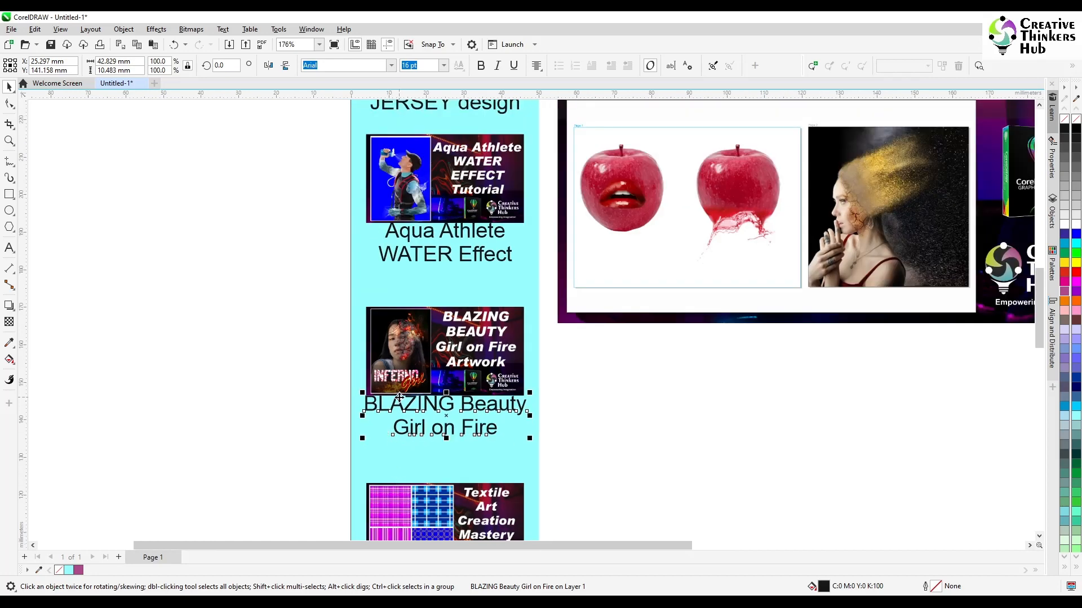
scroll(393, 445, up, 3)
click(394, 491)
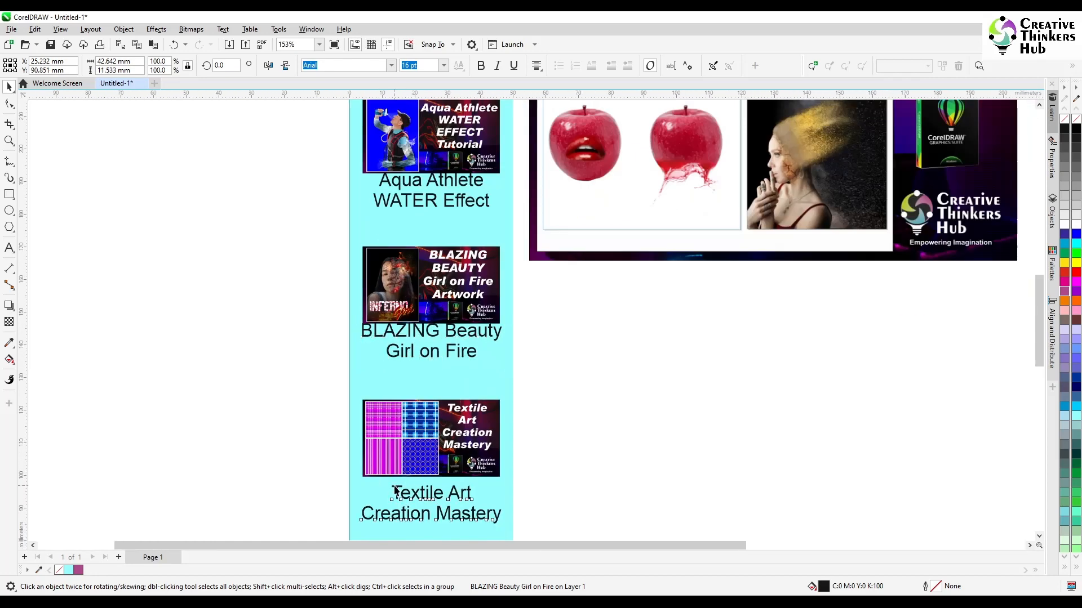
drag(394, 492, 394, 482)
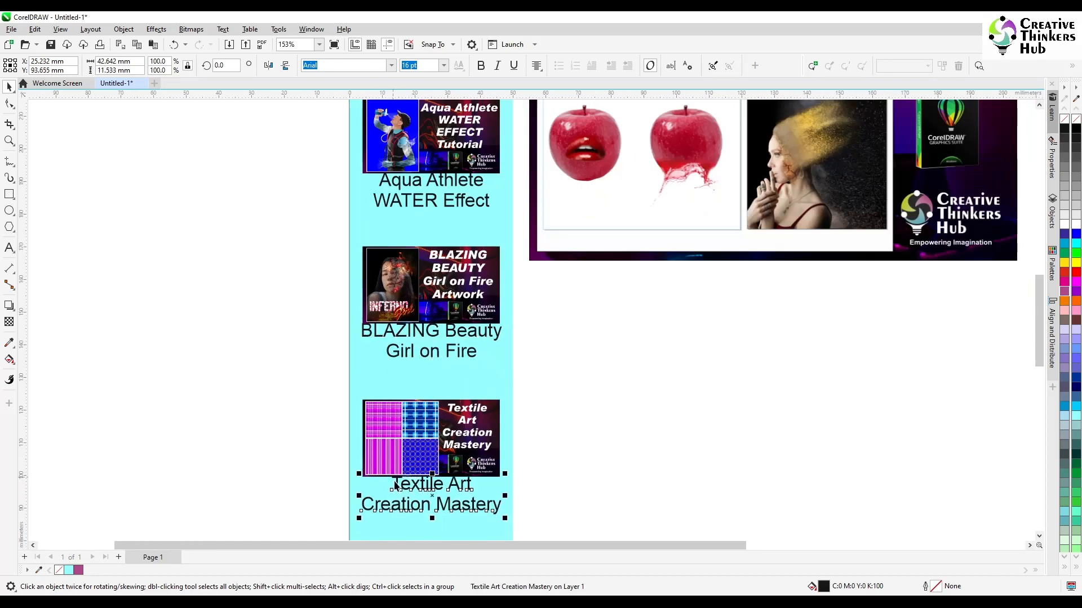
scroll(395, 482, down, 1)
drag(1039, 310, 1040, 385)
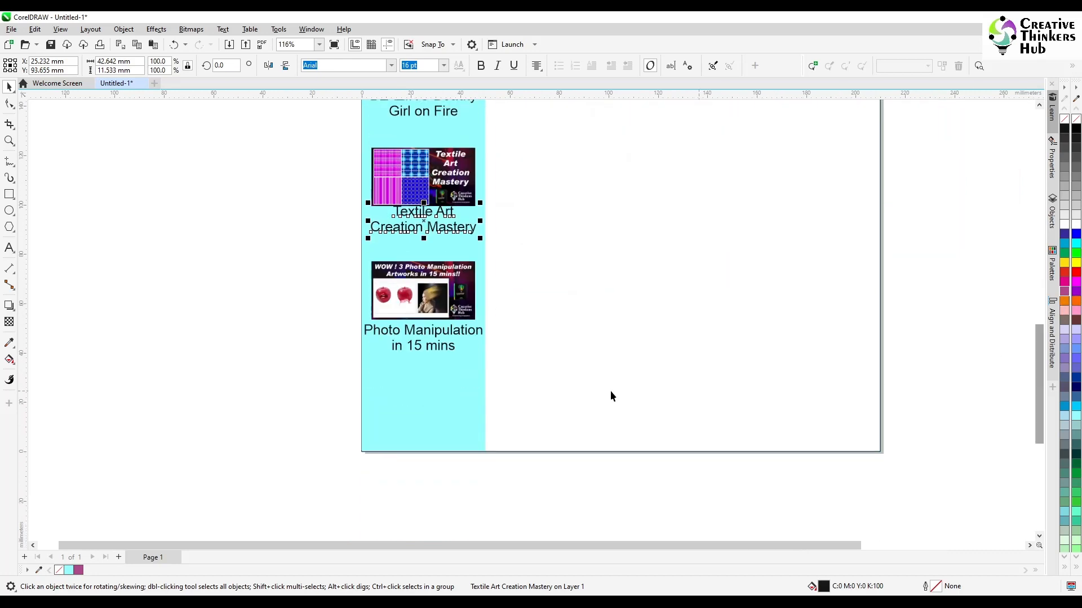
drag(374, 336, 374, 332)
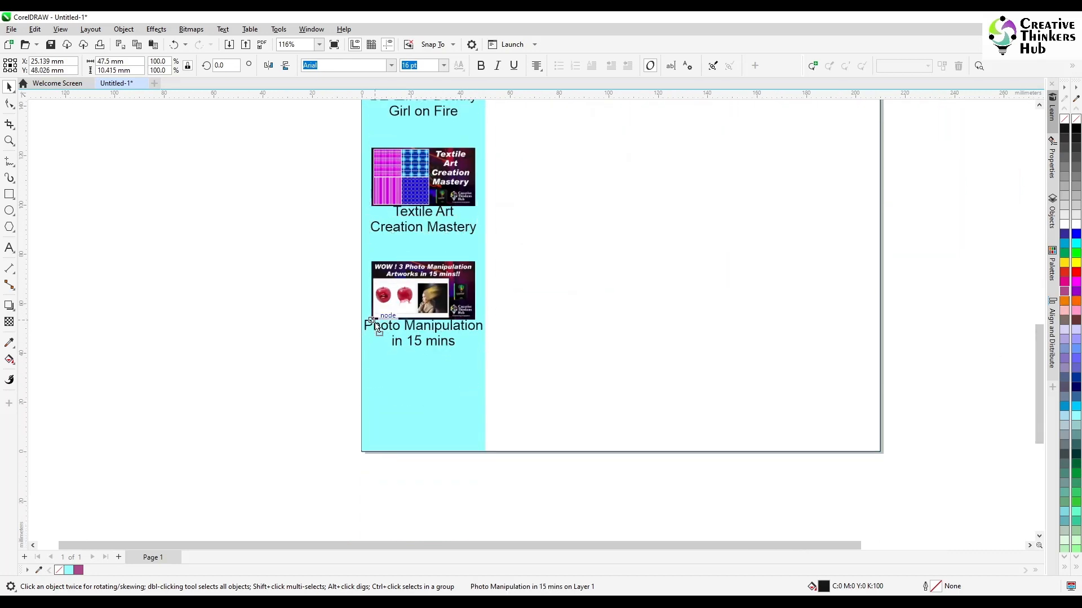
click(289, 331)
scroll(296, 347, down, 5)
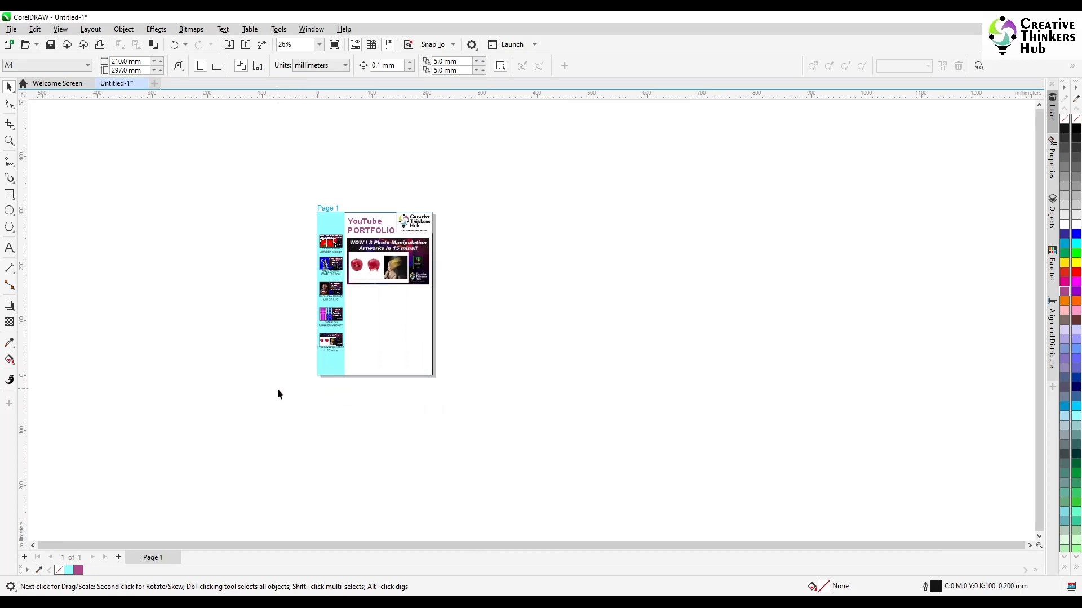
Set the nudge distance to 3 mm and shift all five sidebar captions down together by that amount.
click(10, 141)
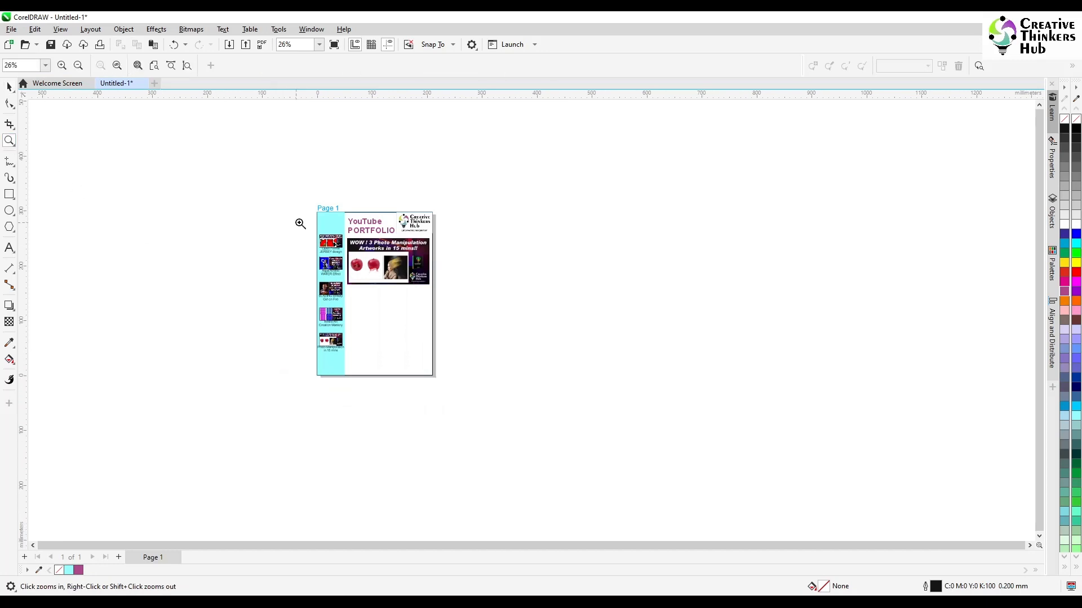
drag(305, 202, 430, 373)
key(space)
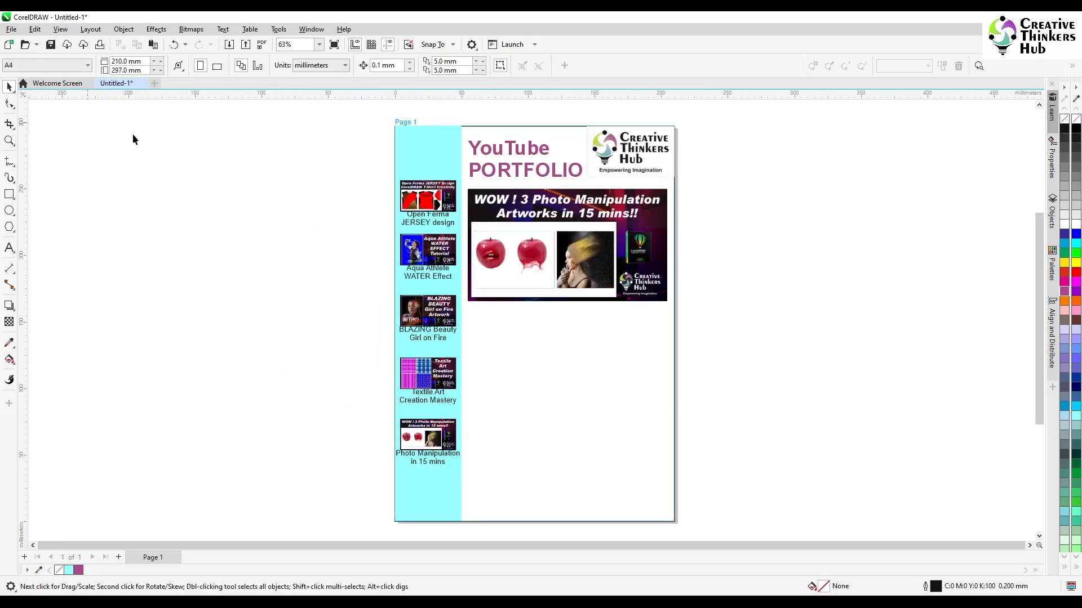
text(3)
key(Return)
click(410, 223)
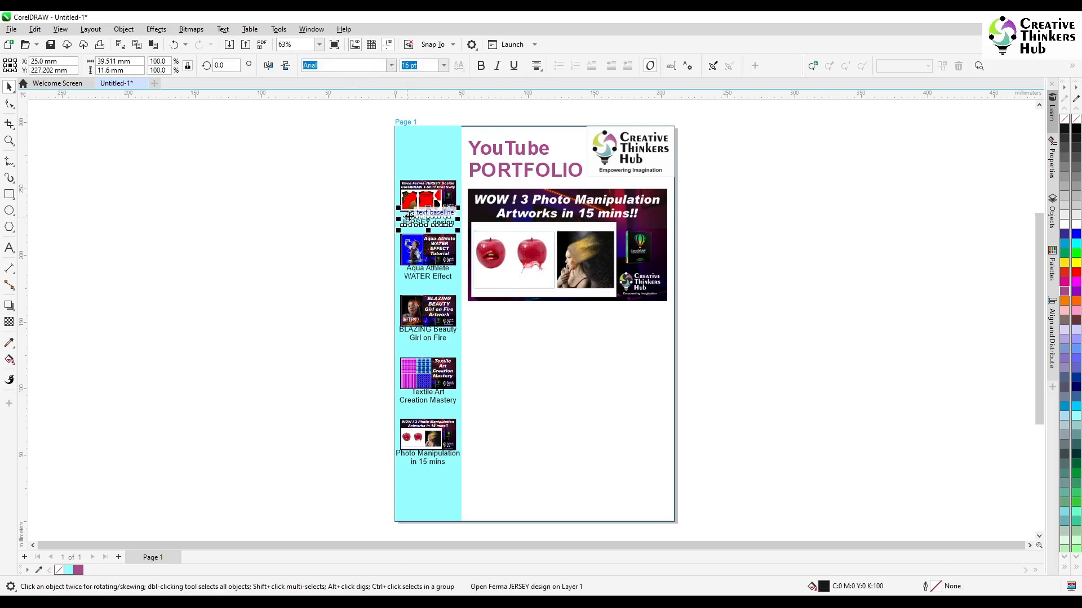
shift+click(410, 274)
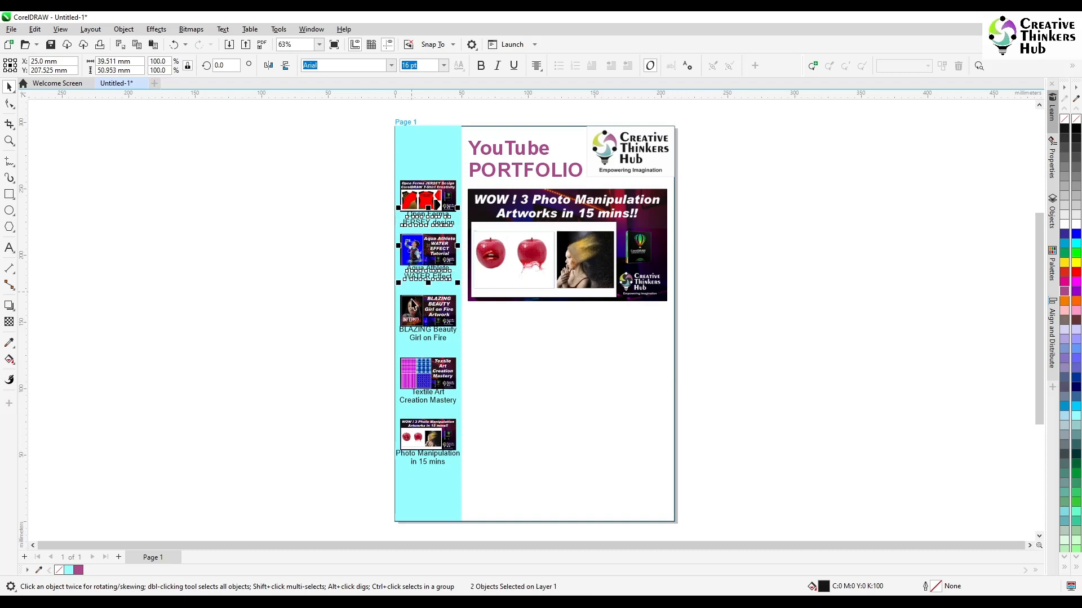
scroll(406, 335, right, 1)
shift+click(402, 334)
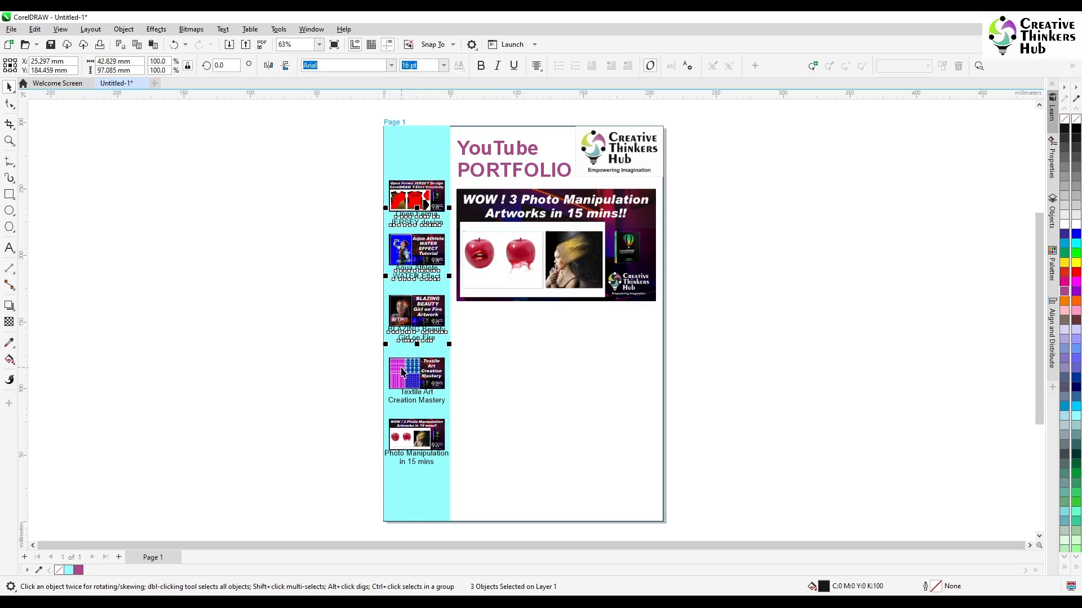
shift+click(403, 396)
shift+click(397, 459)
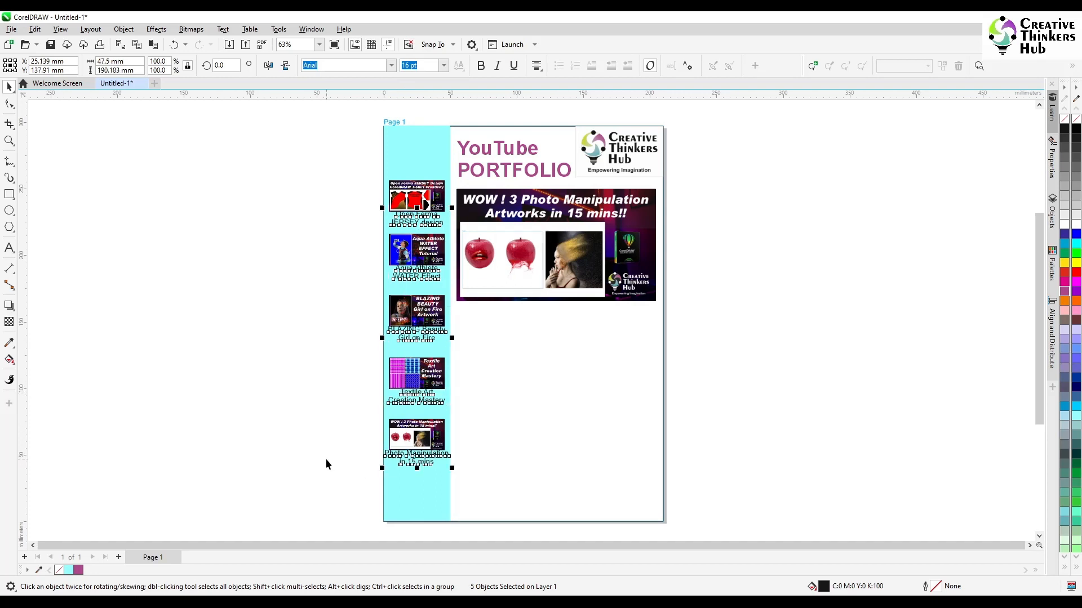
key(Down)
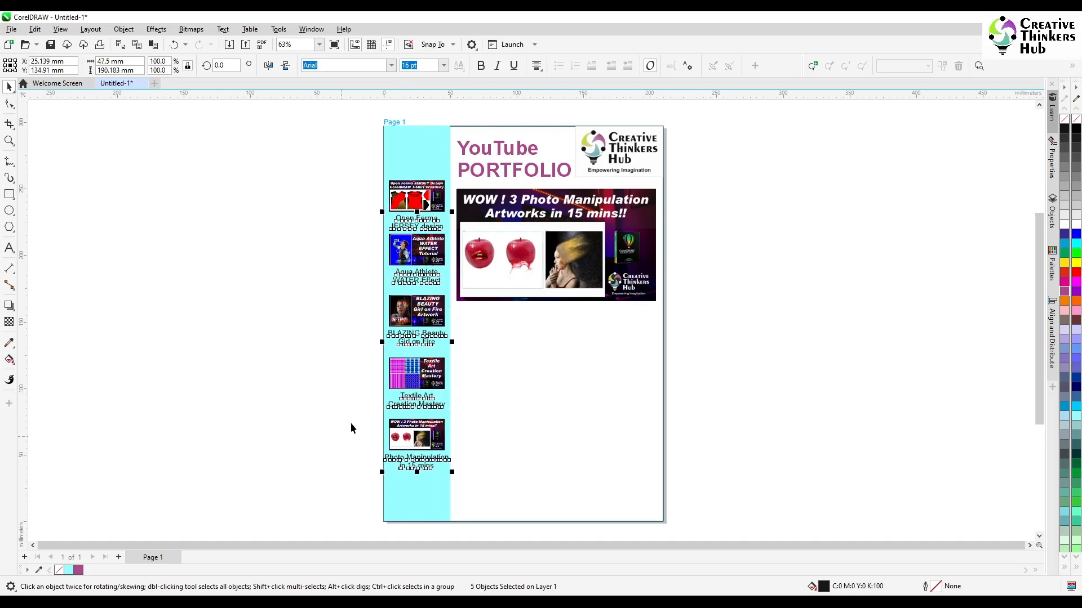
Group each of the five sidebar thumbnails with its own caption.
drag(335, 147, 458, 242)
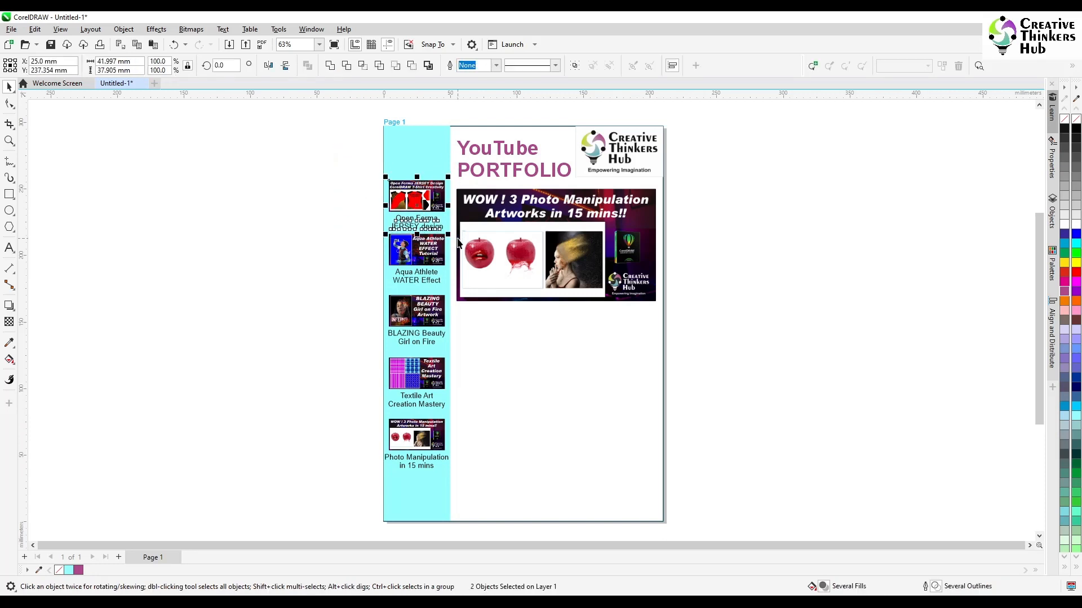
key(ctrl+g)
drag(336, 230, 449, 295)
drag(458, 292, 457, 291)
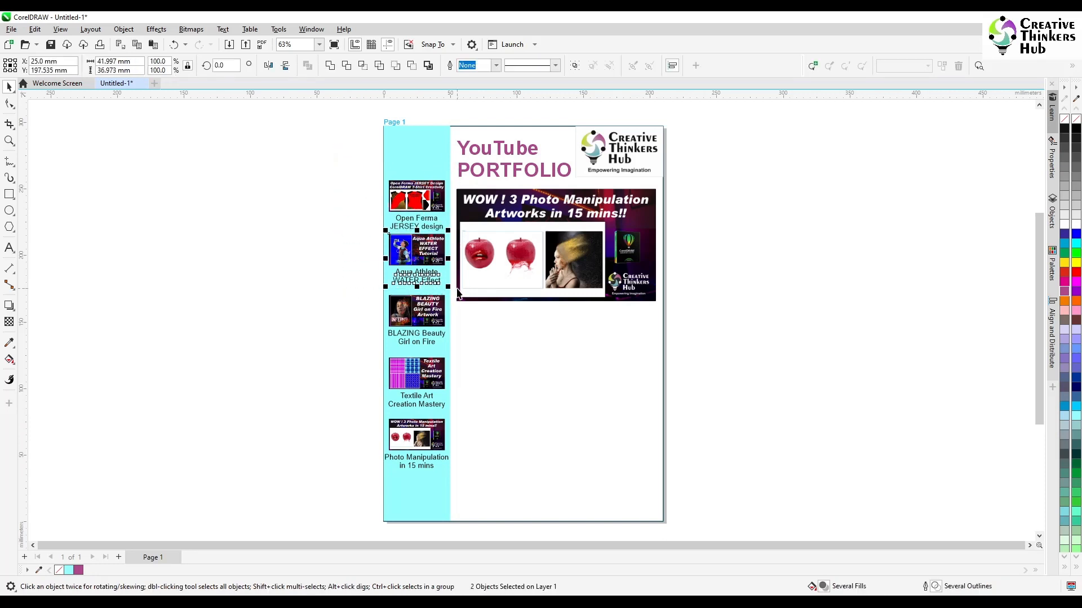
drag(347, 286, 473, 353)
key(ctrl+g)
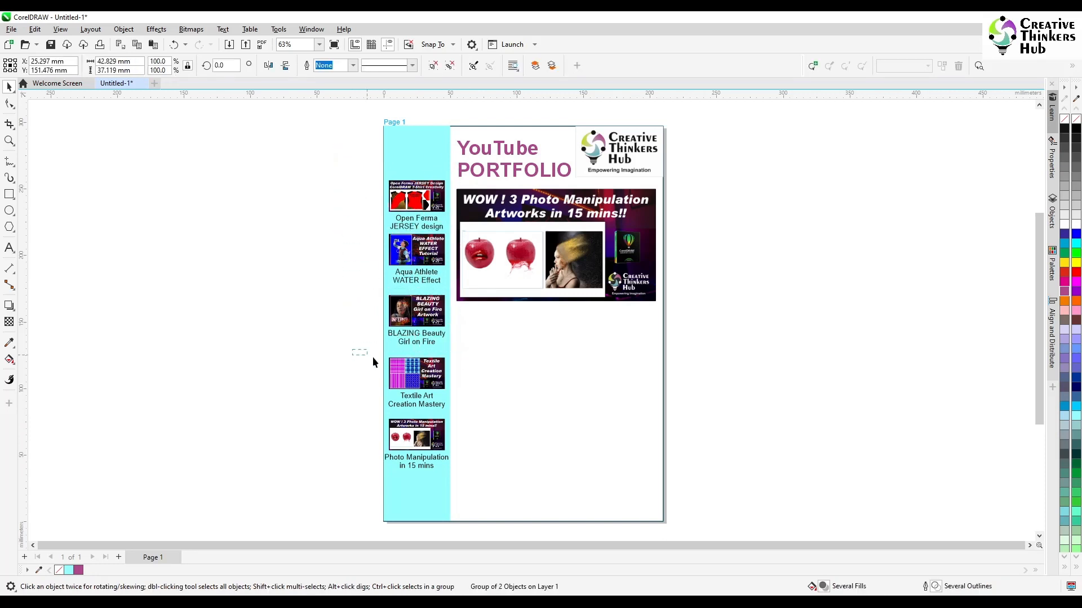
drag(372, 357, 484, 415)
key(ctrl+g)
drag(345, 416, 501, 484)
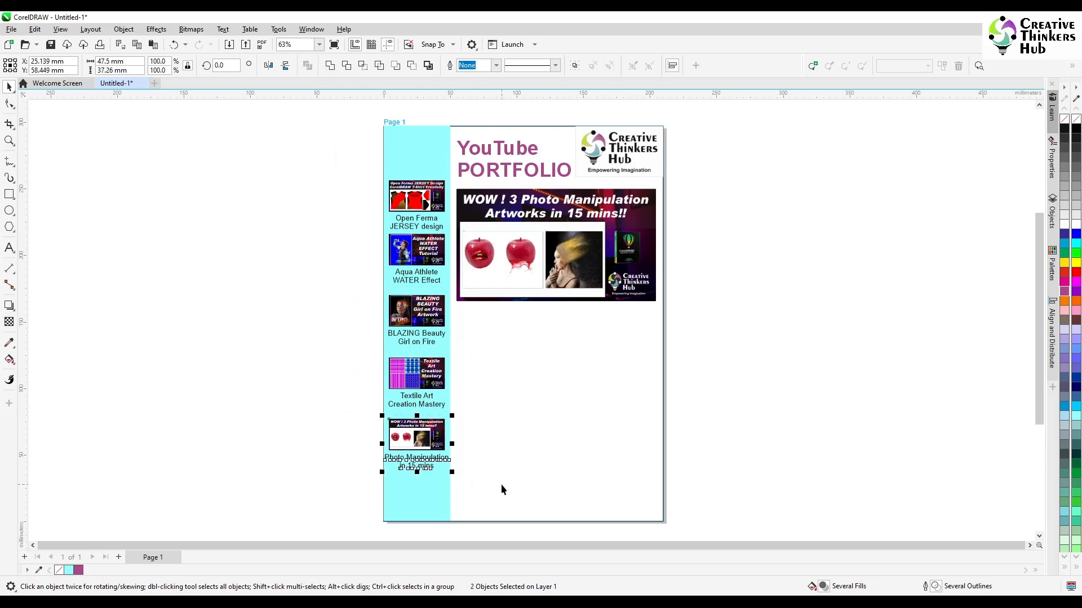
key(ctrl+g)
Move the Photo Manipulation thumbnail group straight down about 13.5 mm towards the foot of the cyan sidebar.
ctrl+click(424, 441)
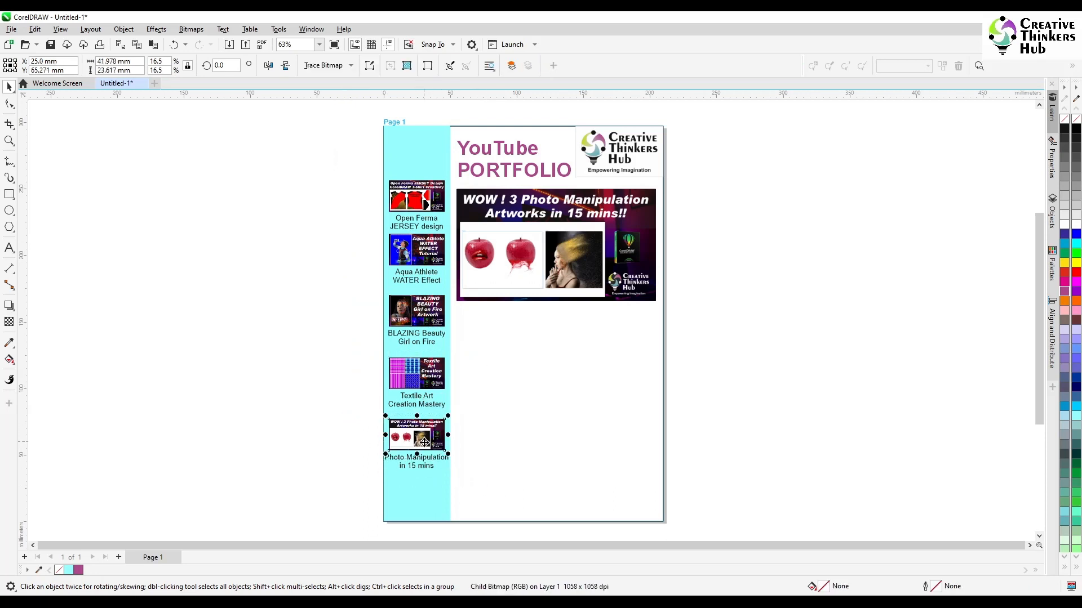
click(356, 460)
click(416, 442)
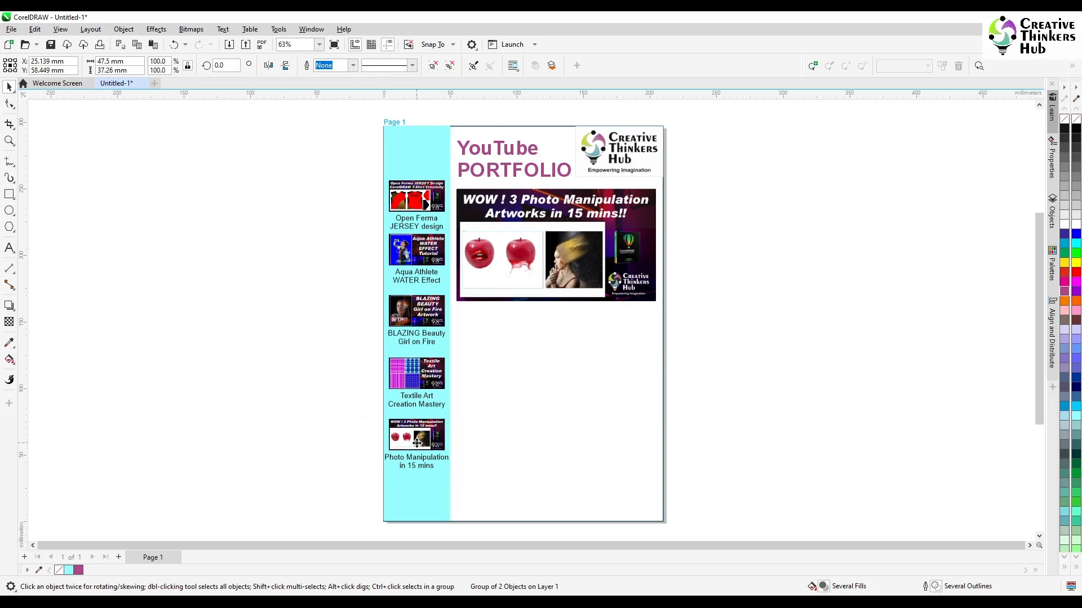
drag(417, 442, 417, 460)
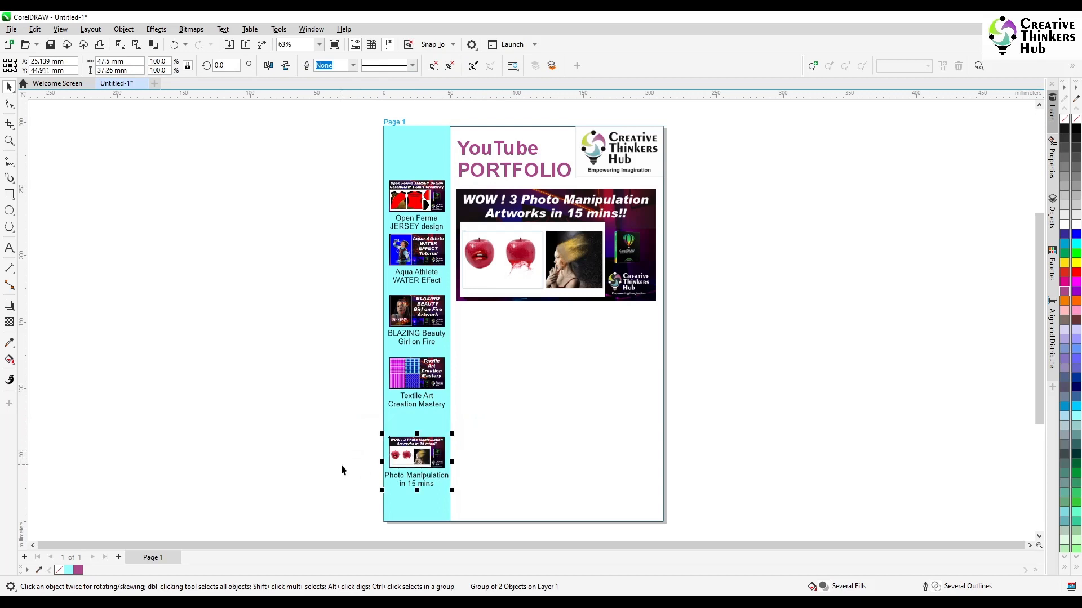
click(340, 464)
Distribute the five captioned thumbnail groups in the cyan sidebar vertically so the gaps between them are equal.
drag(339, 502, 431, 151)
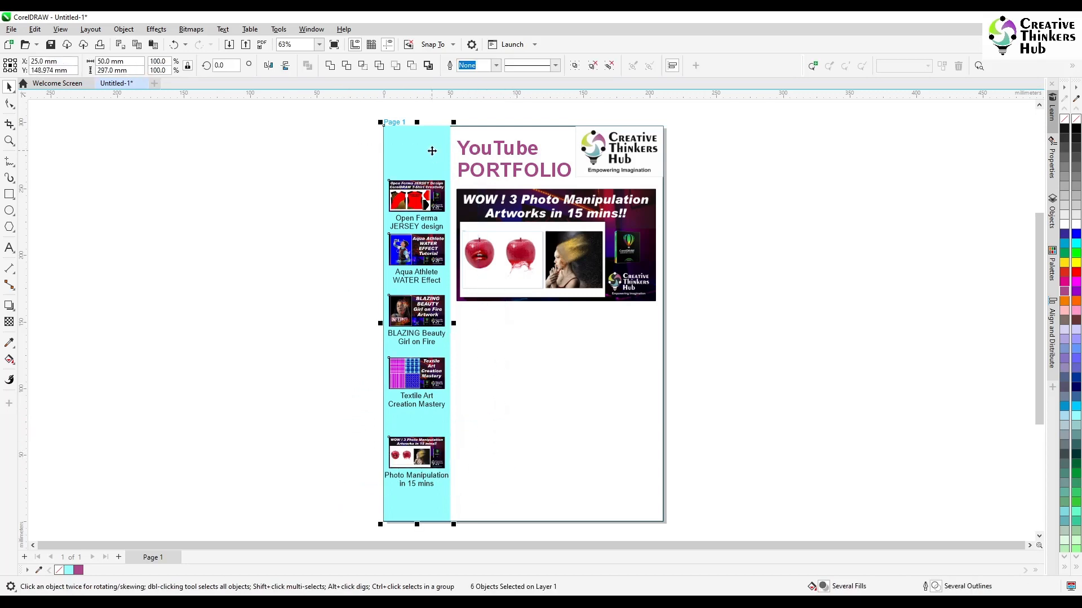
click(302, 359)
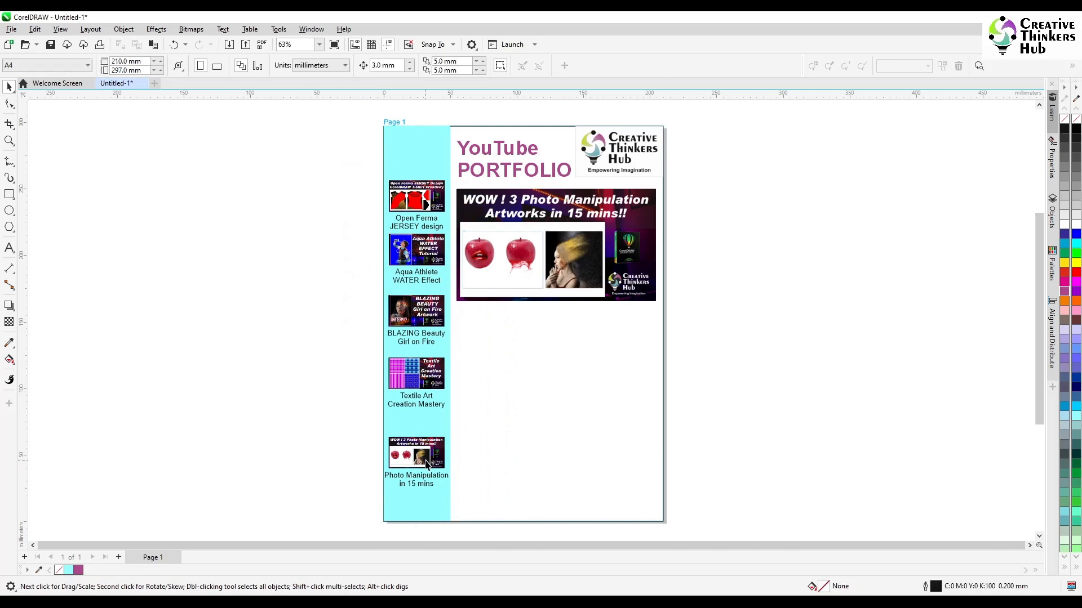
drag(354, 224, 475, 505)
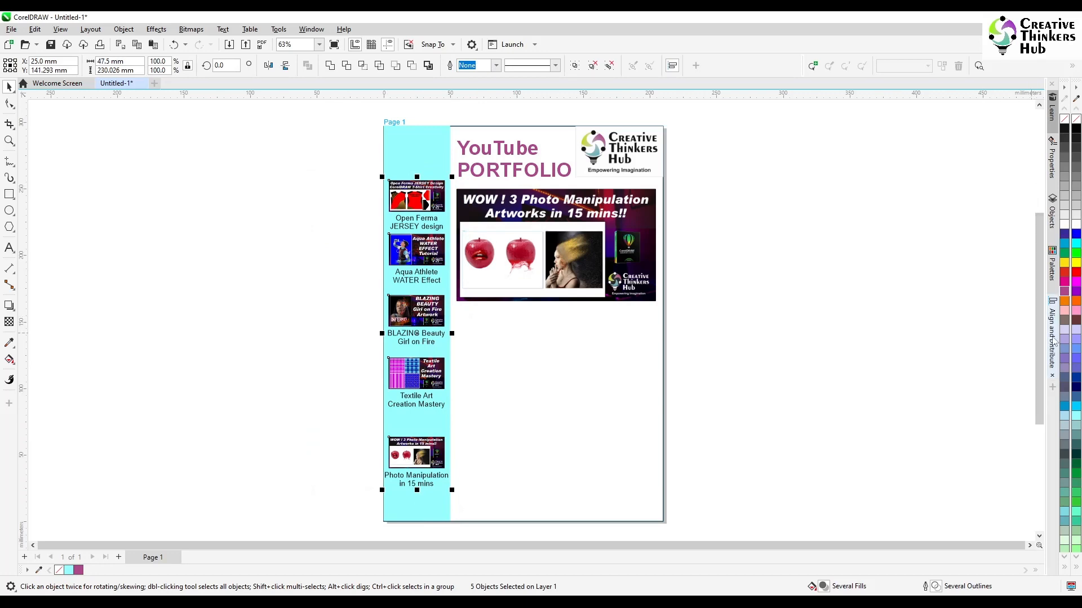
click(1053, 338)
click(1052, 338)
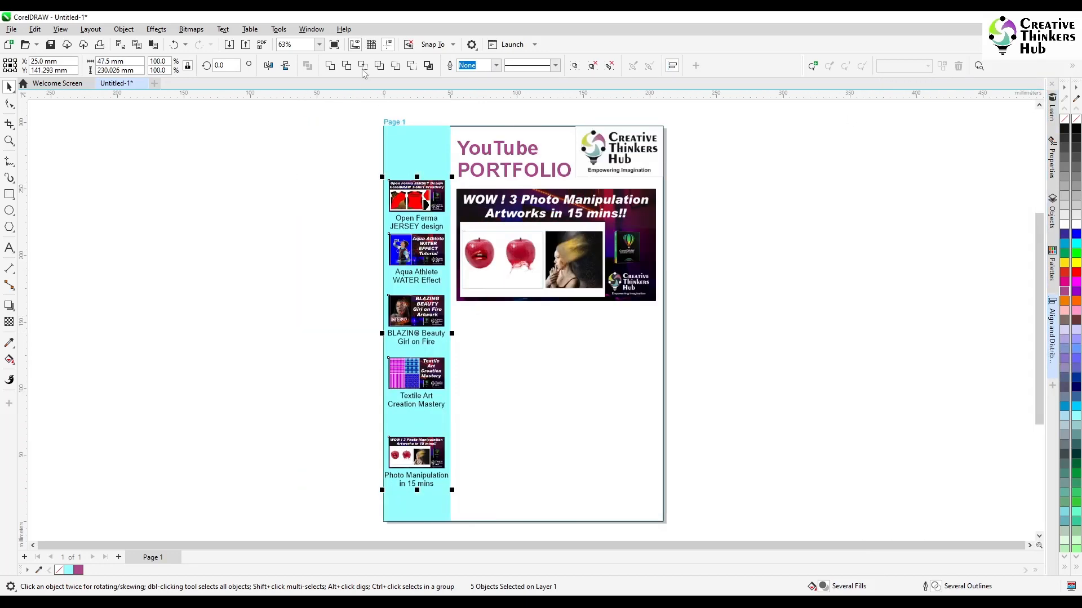
click(311, 28)
mouse_move(334, 182)
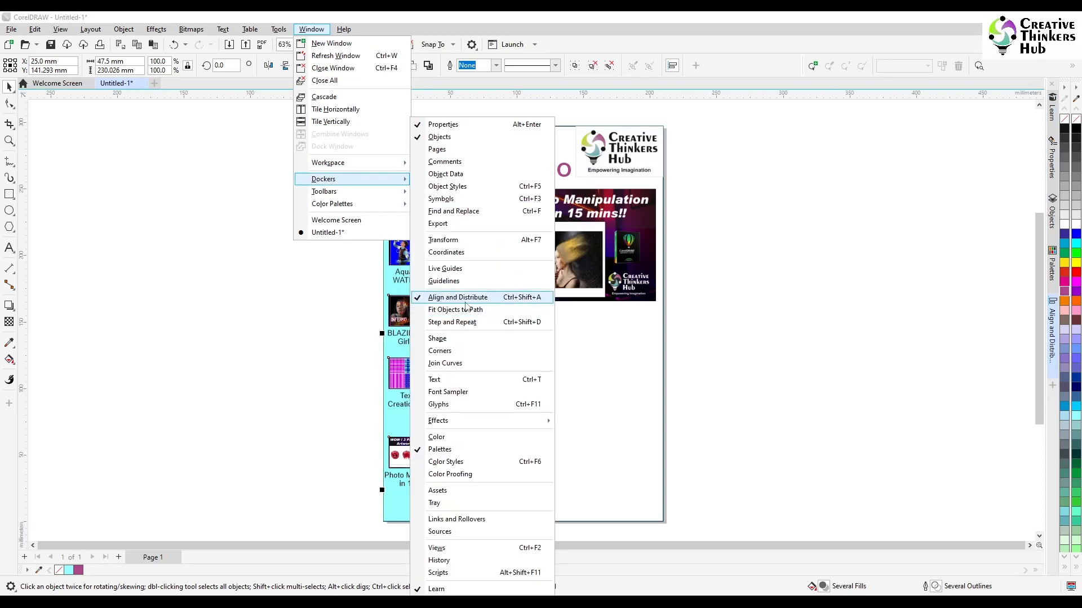
click(1052, 349)
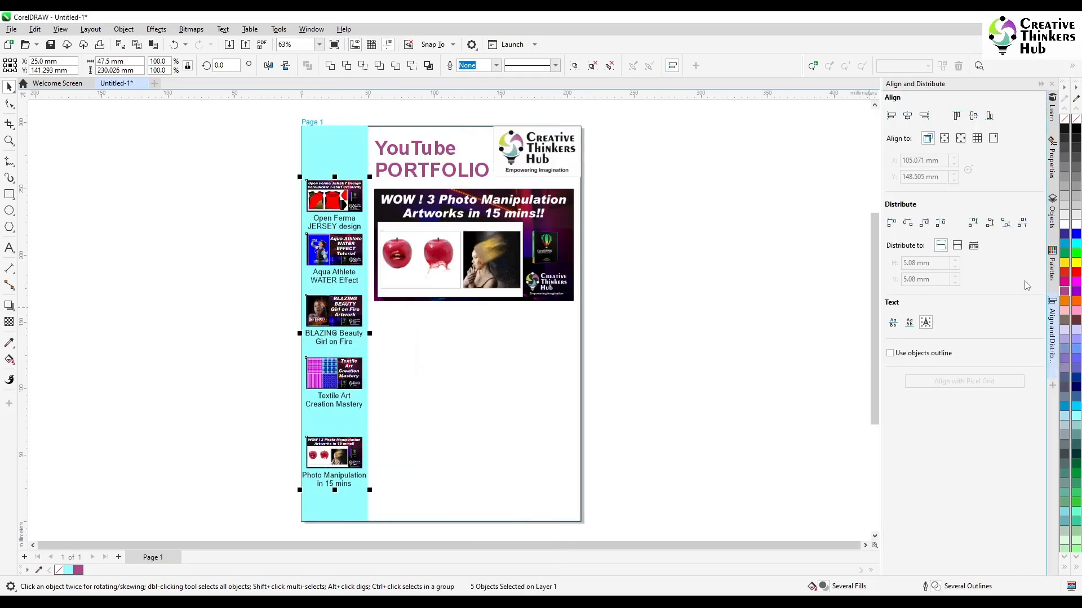
click(1023, 224)
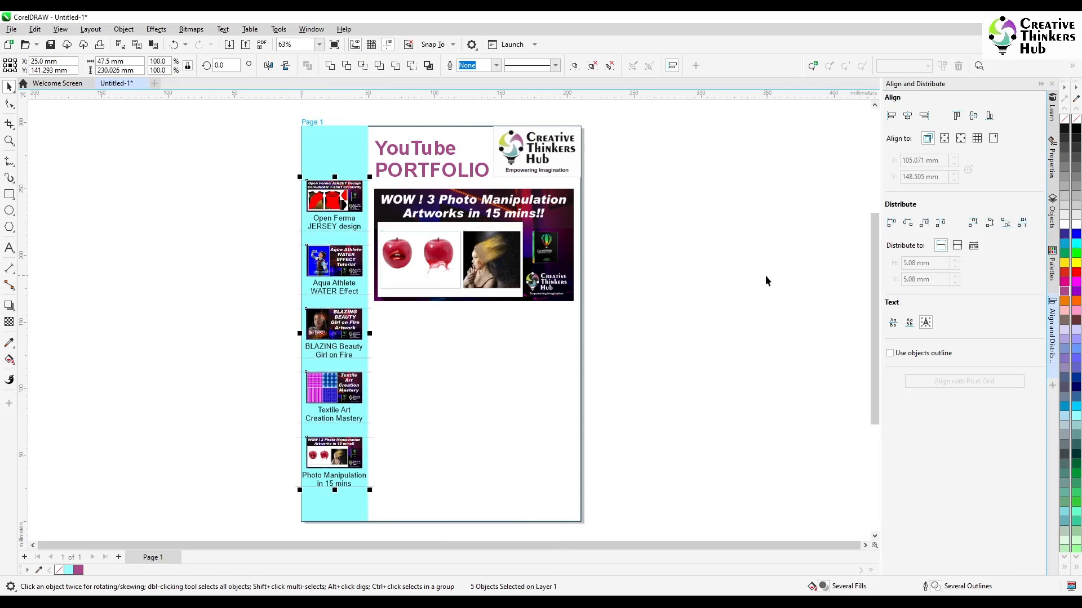
Group the five evenly spaced thumbnail groups together and centre the group vertically on the cyan sidebar.
key(ctrl+g)
shift+click(342, 151)
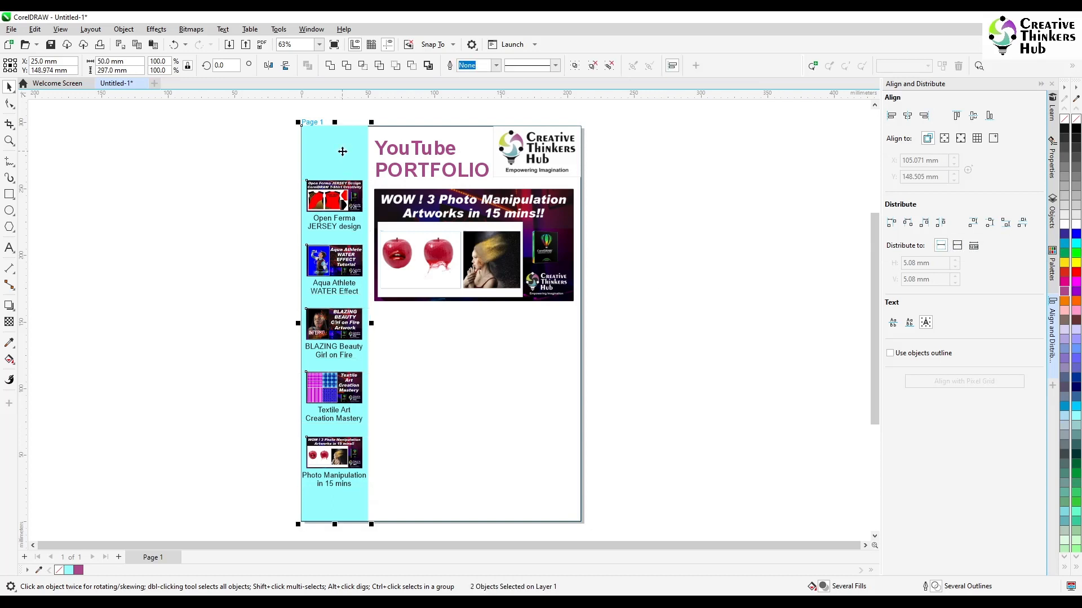
key(e)
click(189, 448)
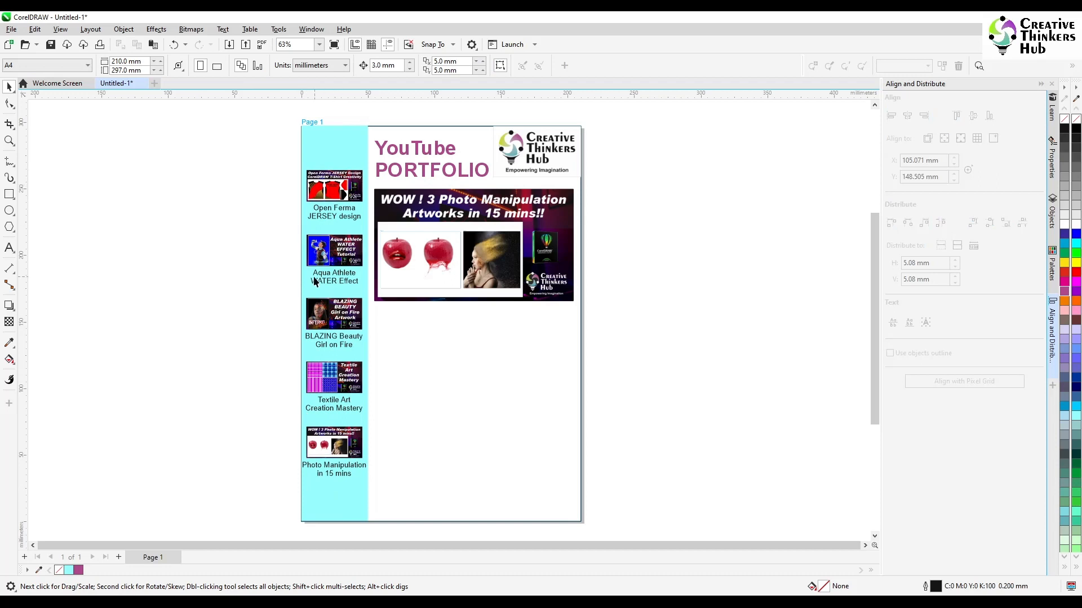
Close the Align and Distribute docker and ungroup all objects in the sidebar thumbnail column.
click(331, 459)
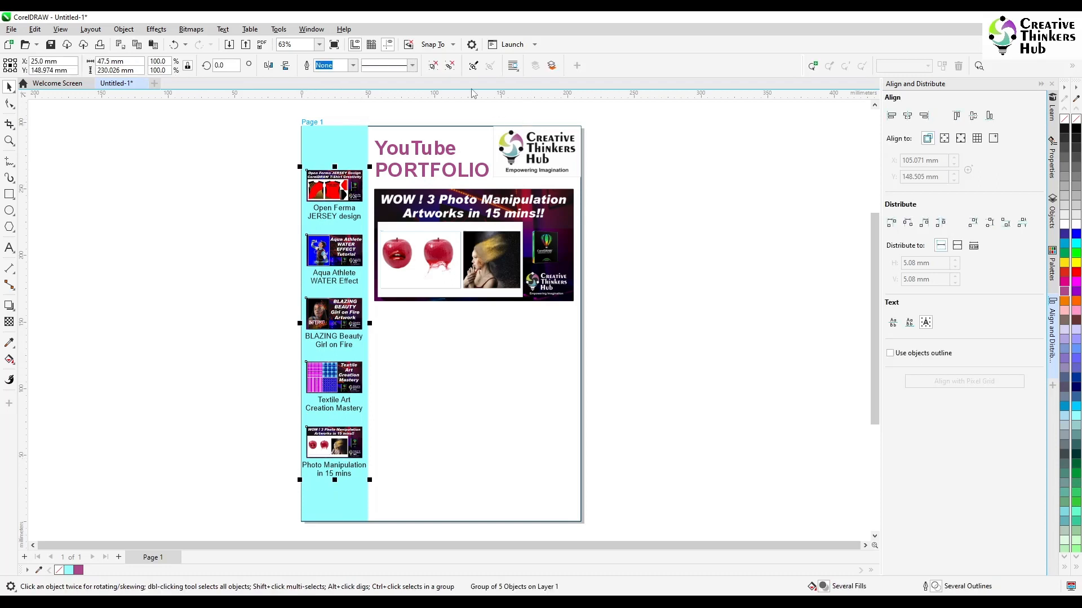
click(1041, 84)
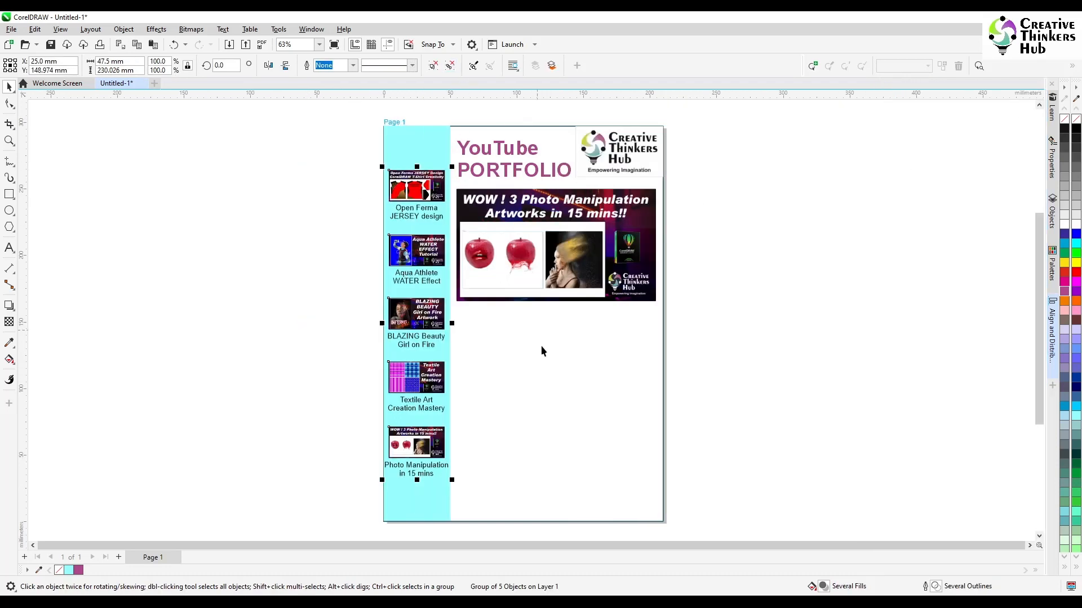
click(452, 67)
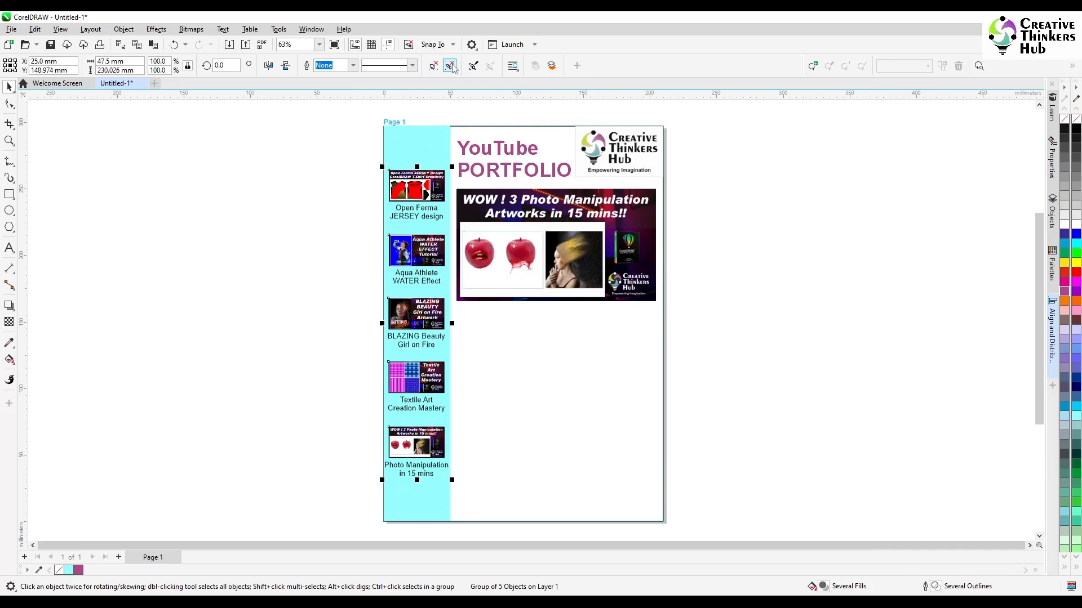
click(324, 197)
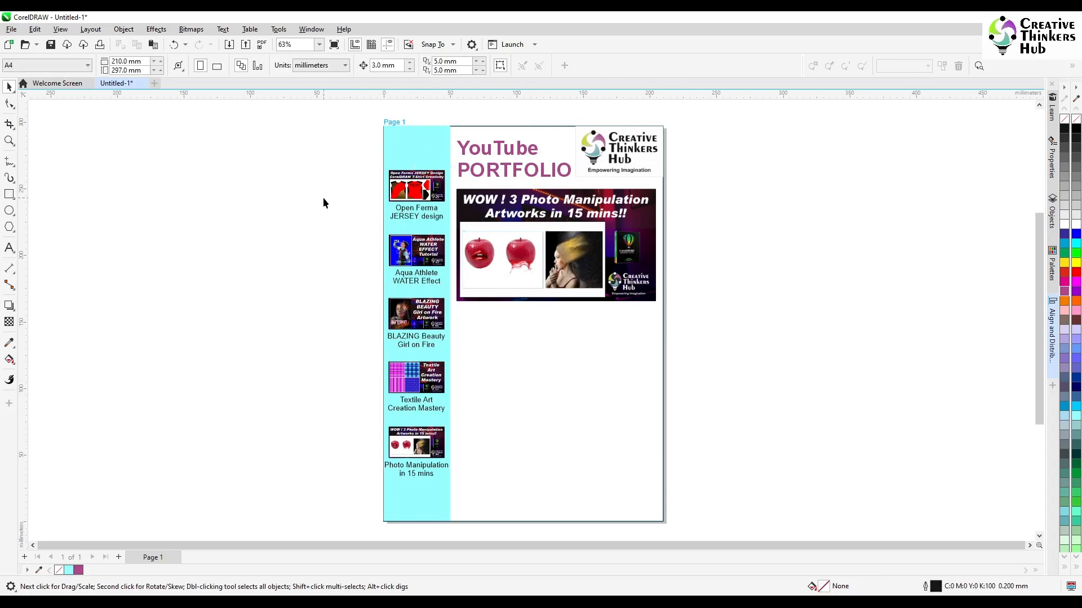
Try to group the Open Ferma JERSEY design thumbnail with its caption.
drag(358, 151, 450, 227)
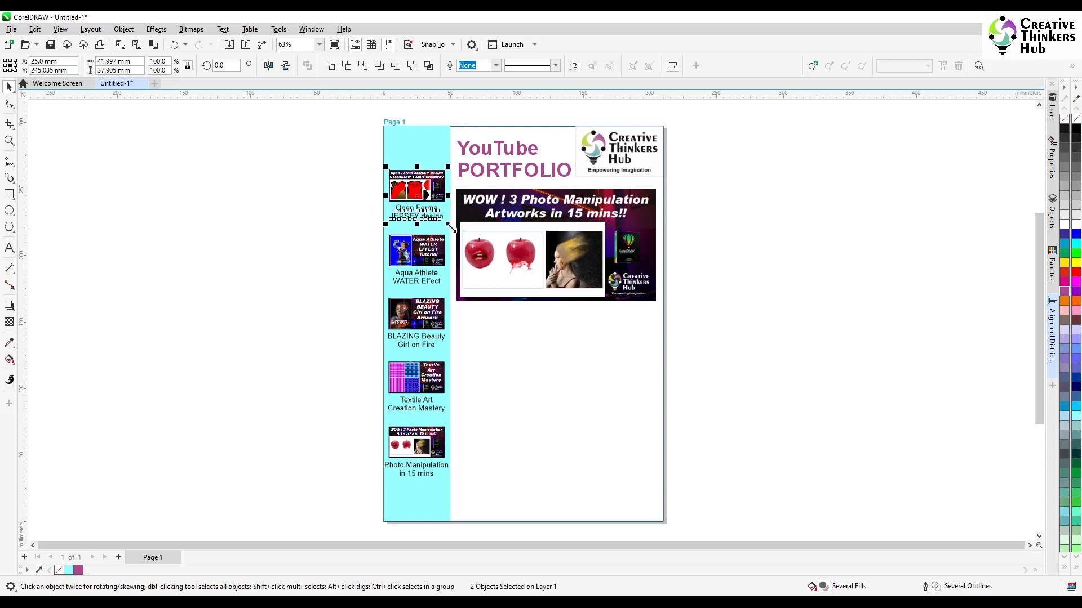
key(ctrl+g)
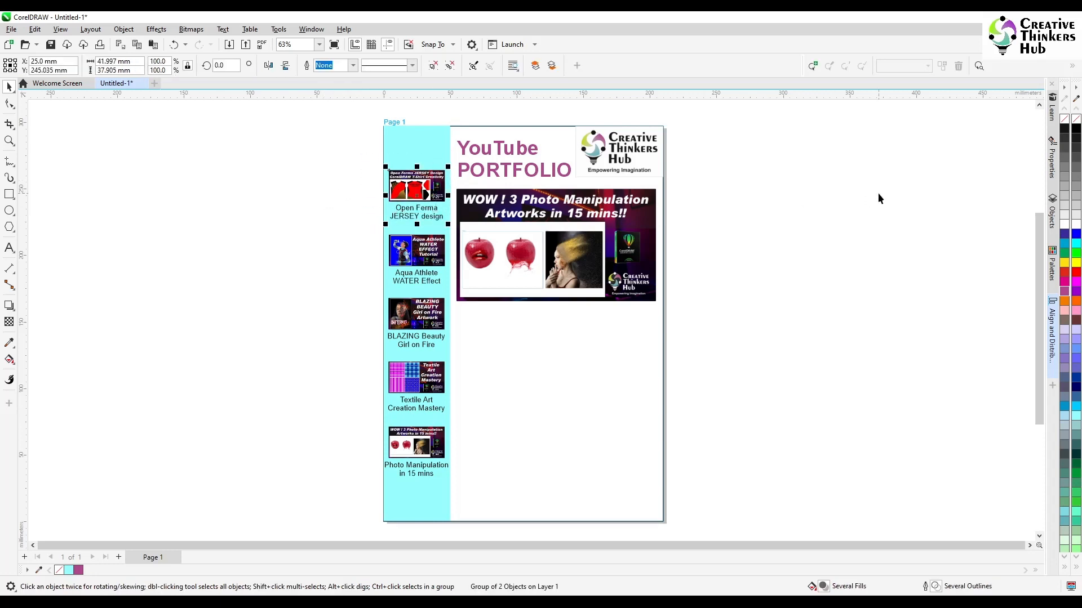
click(878, 192)
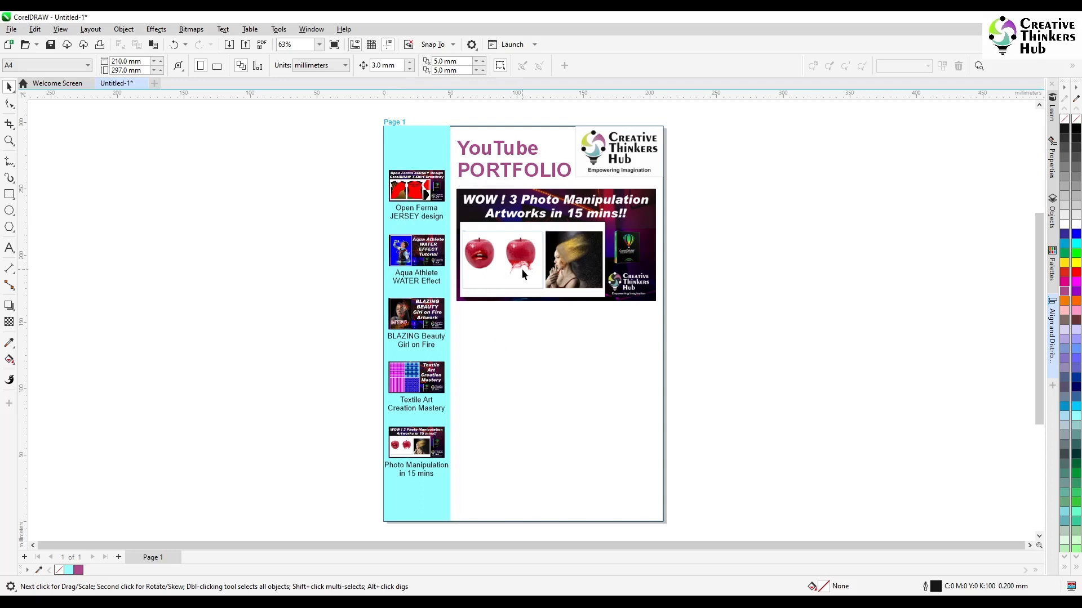
click(421, 213)
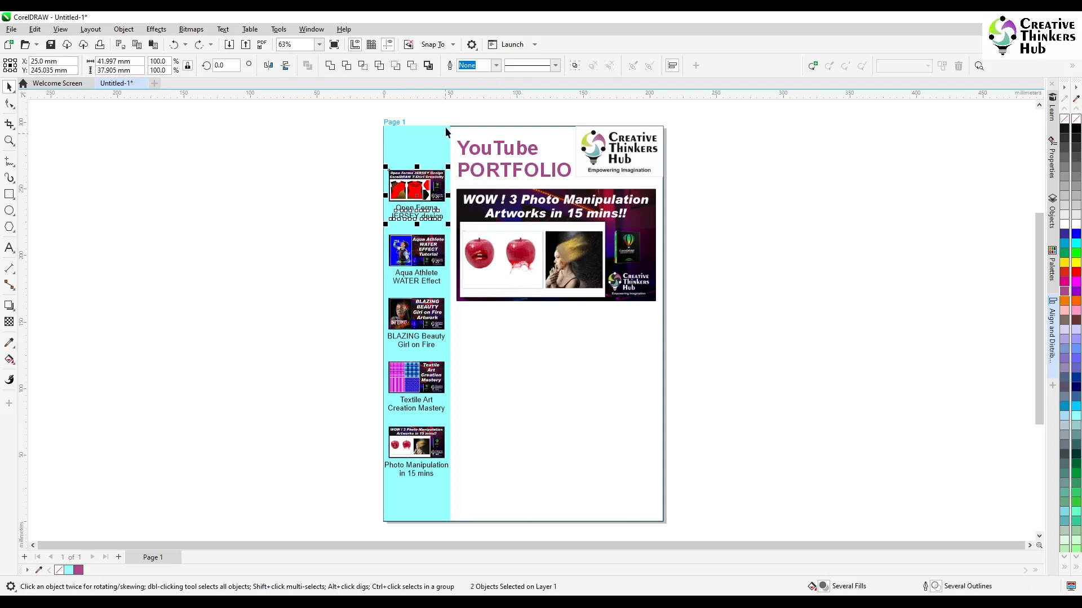
Place a copy of the Open Ferma JERSEY design caption just below the large banner, near its left edge.
click(376, 222)
click(417, 212)
drag(416, 213, 481, 318)
right_click(481, 318)
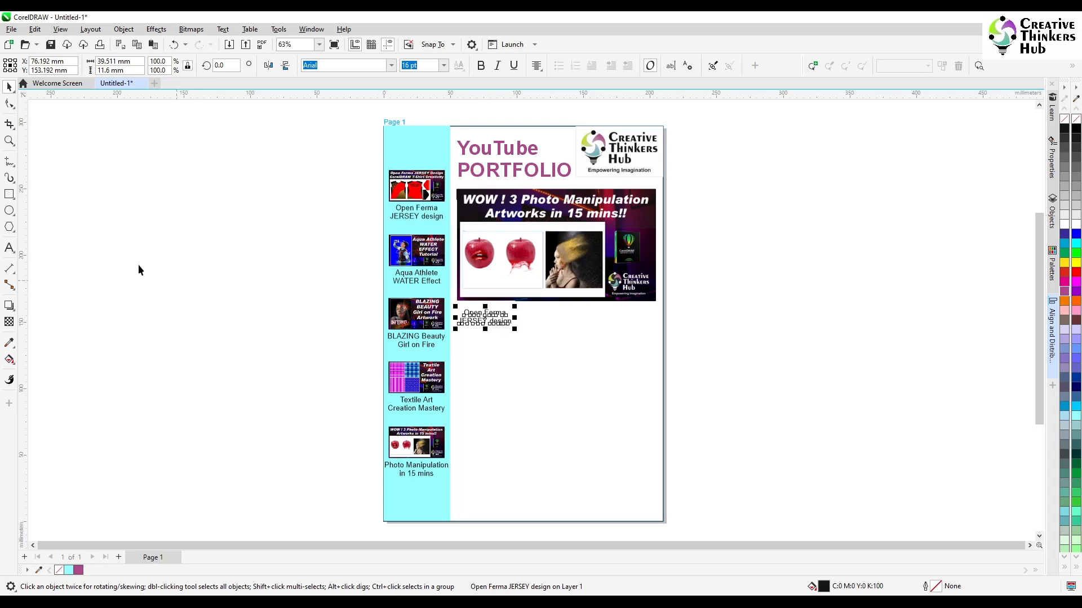
Format the copied Open Ferma JERSEY design text as a 24 pt bold, left-aligned heading below the banner.
click(9, 140)
drag(404, 264, 723, 408)
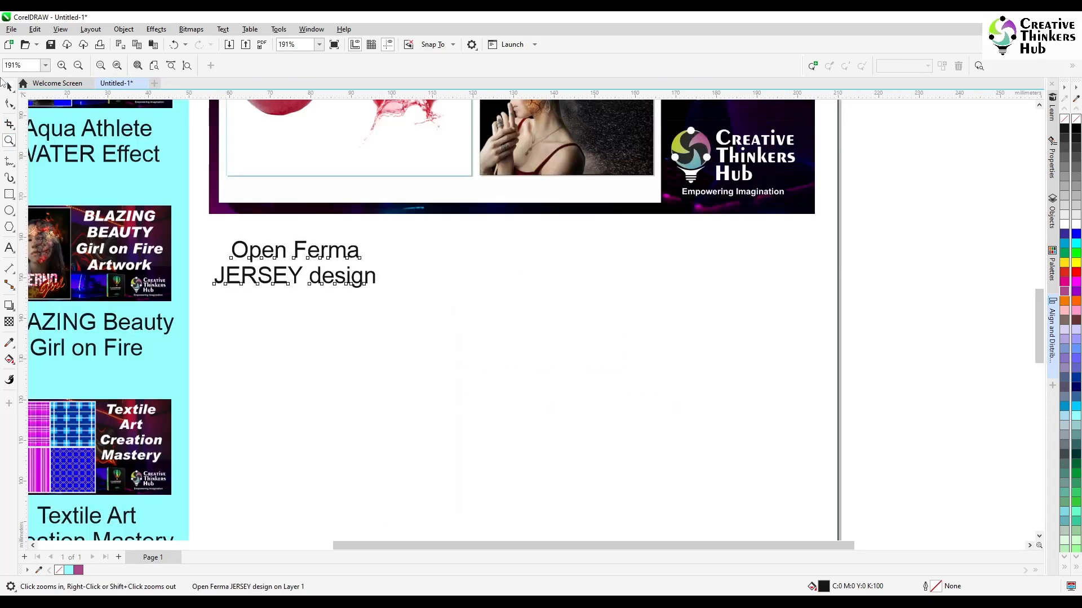
click(5, 85)
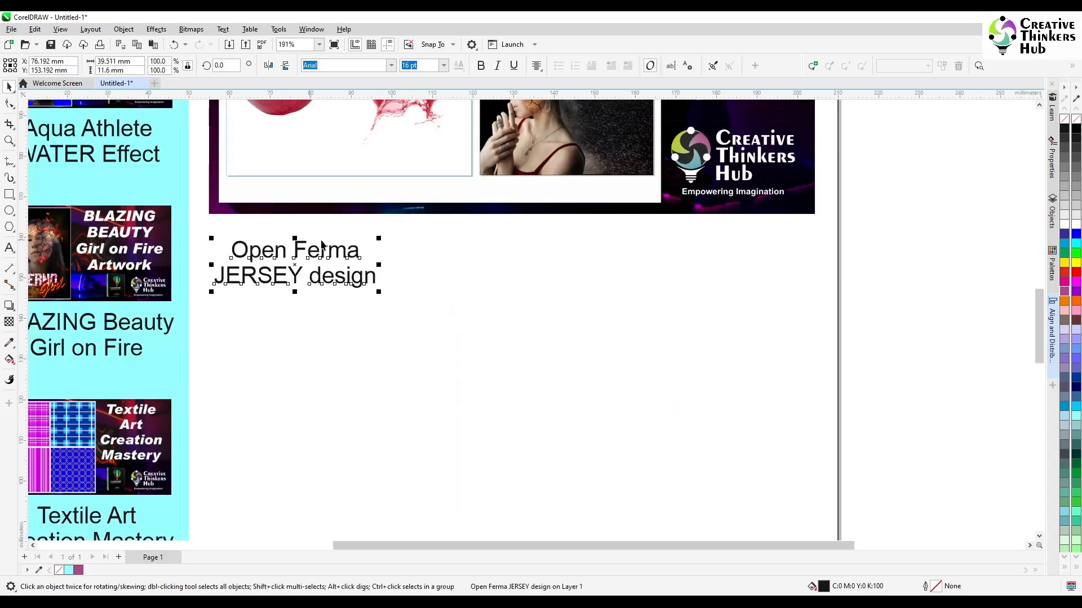
click(445, 66)
click(435, 201)
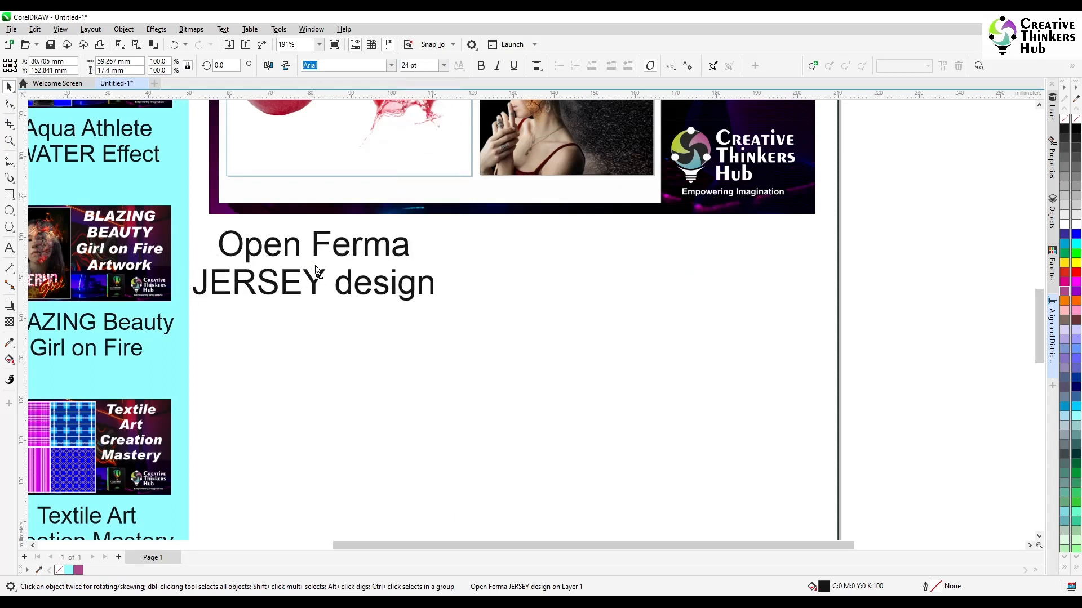
drag(317, 272, 332, 270)
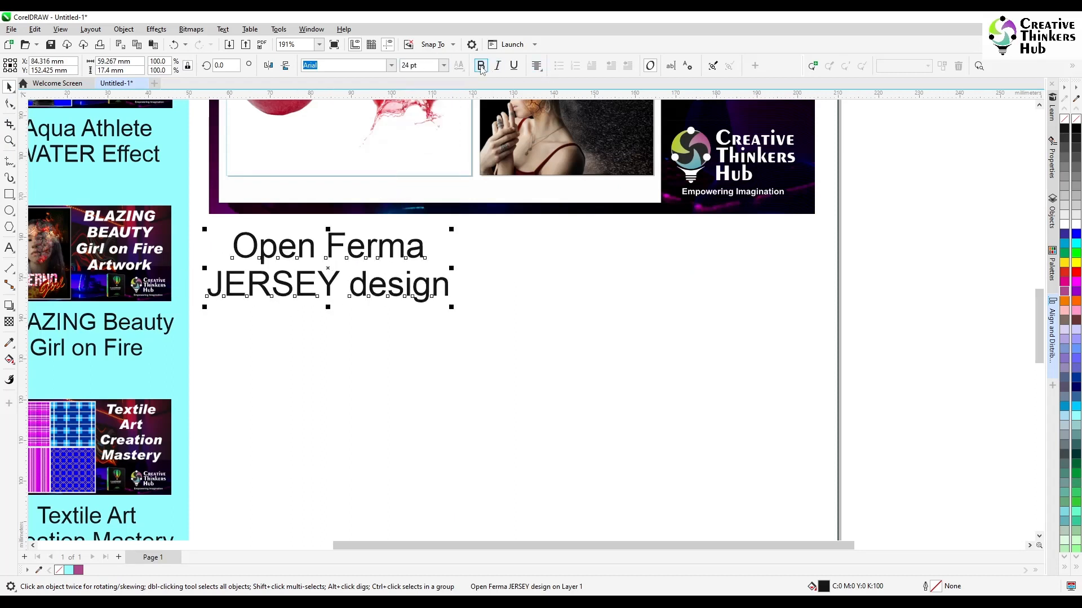
click(480, 66)
click(537, 66)
click(535, 95)
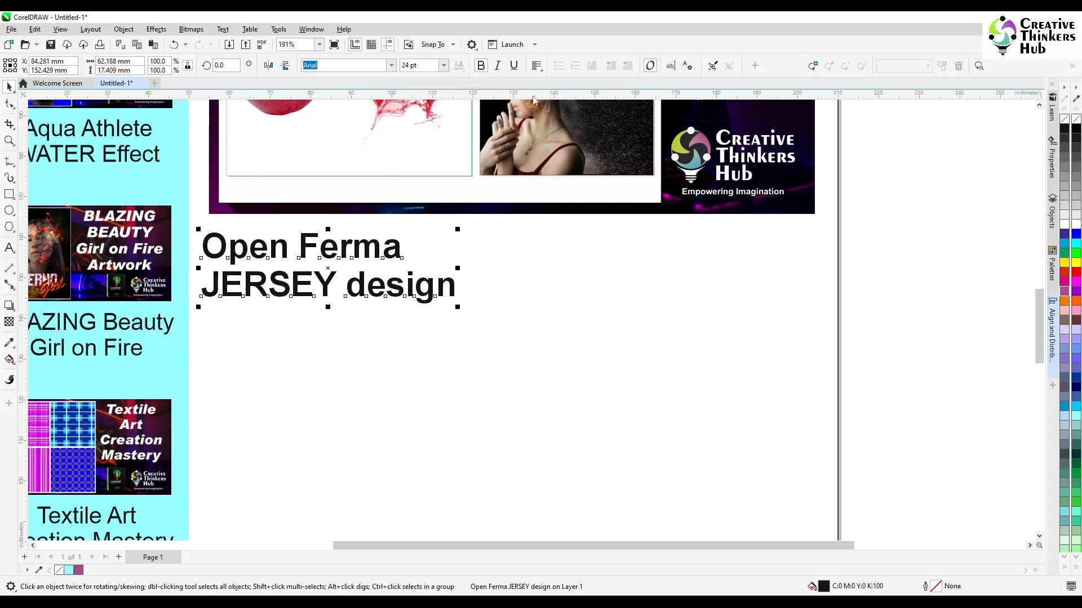
Join the Open Ferma JERSEY design heading into a single line and align its left edge with the large banner.
click(9, 248)
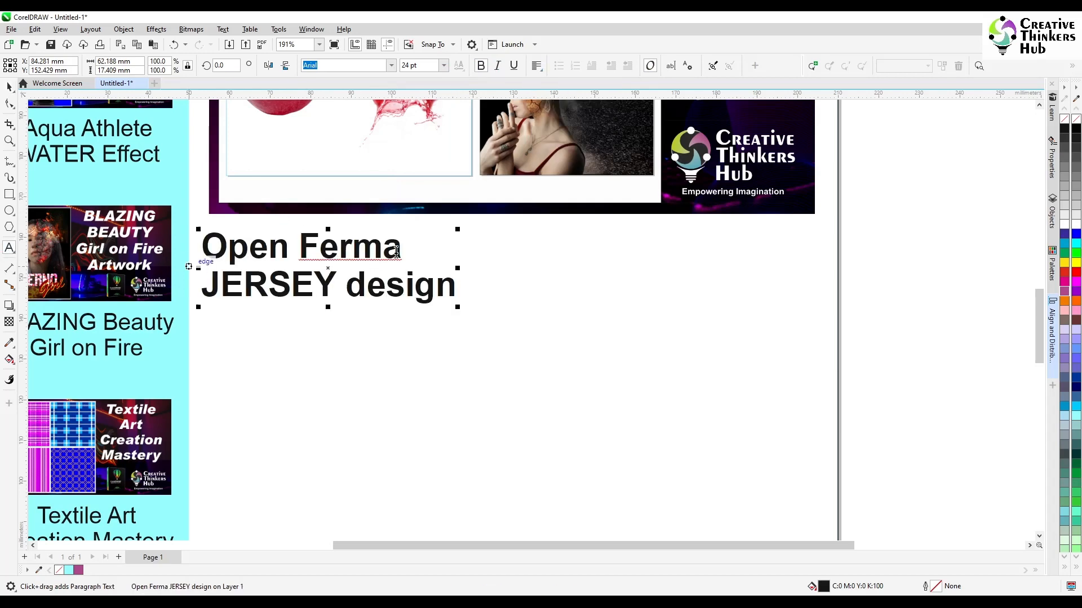
click(396, 252)
key(Delete)
scroll(343, 304, down, 2)
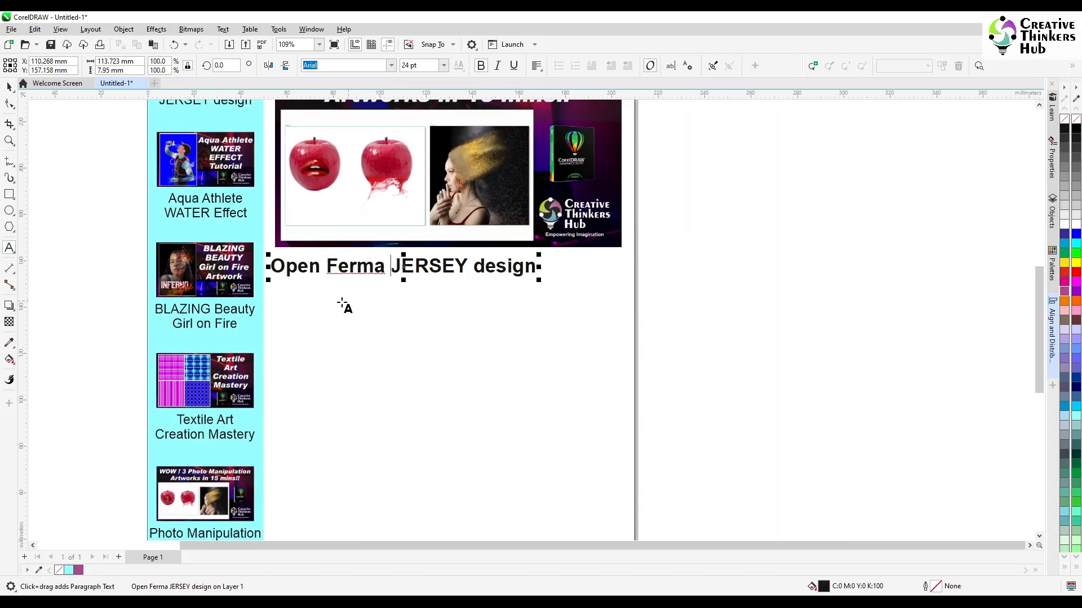
key(ctrl+space)
shift+click(305, 209)
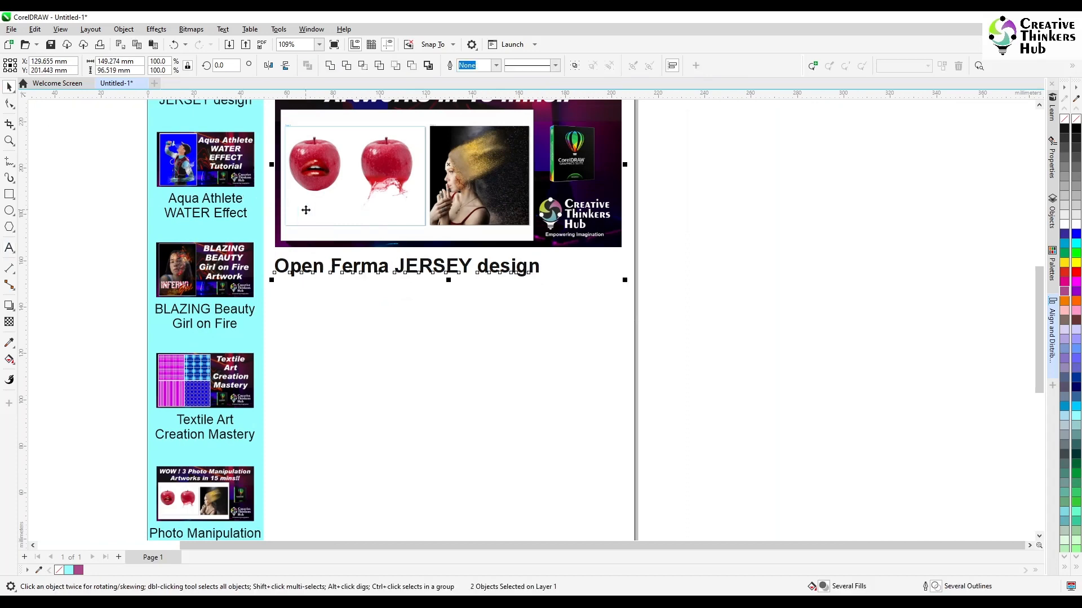
click(726, 291)
Draw a paragraph text frame about 147 by 126 mm in the empty area below the heading.
scroll(707, 313, down, 4)
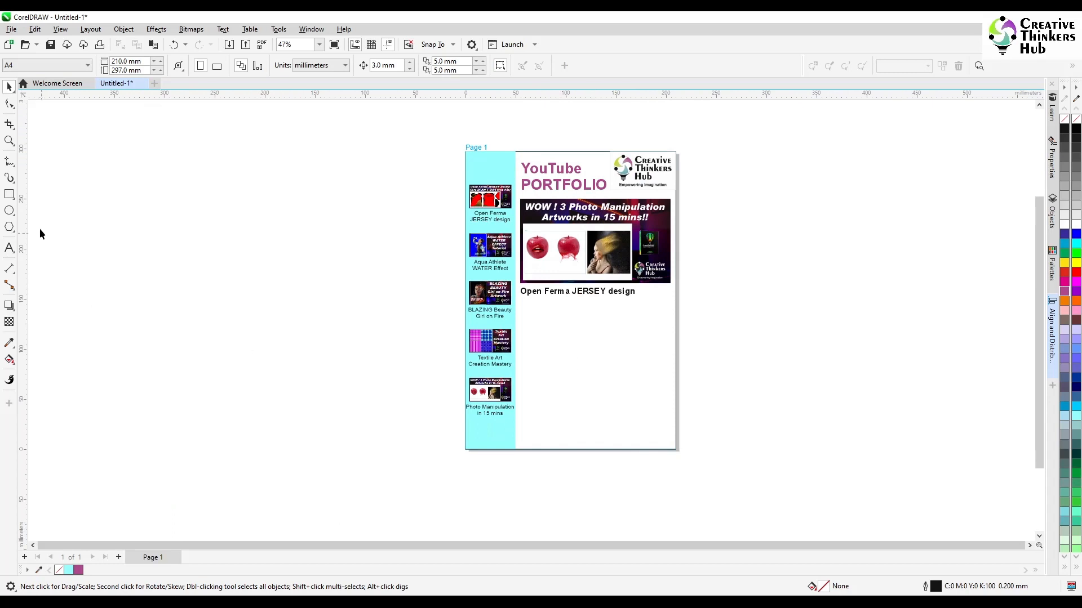
click(11, 248)
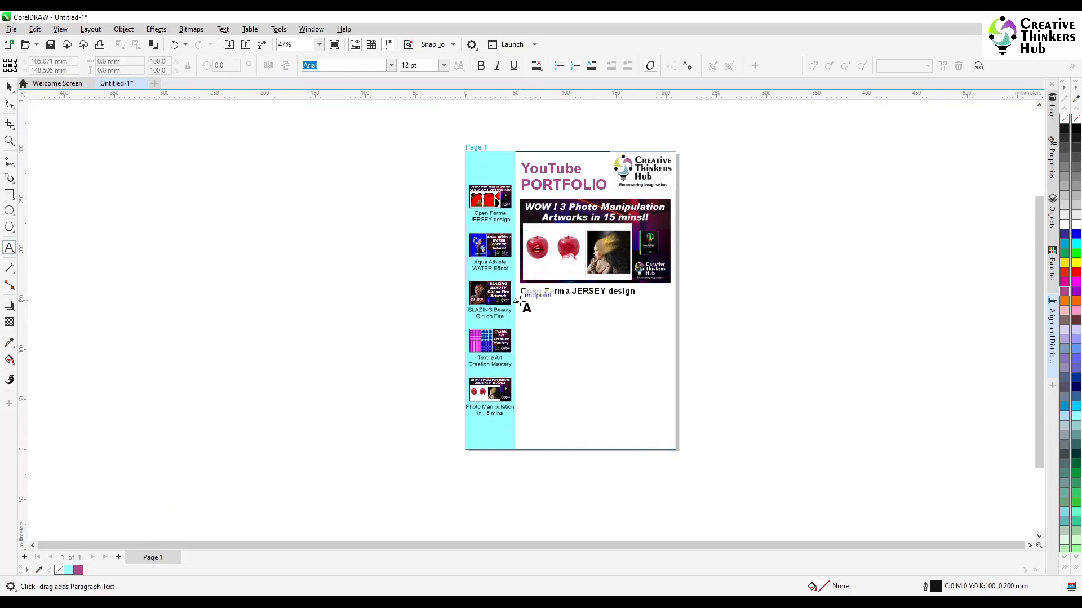
mouse_move(522, 302)
mouse_down()
mouse_move(630, 428)
mouse_move(669, 429)
mouse_up()
click(9, 86)
Set the five stacked large banners to 150 mm wide and align the heading's left edge with them.
key(Tab)
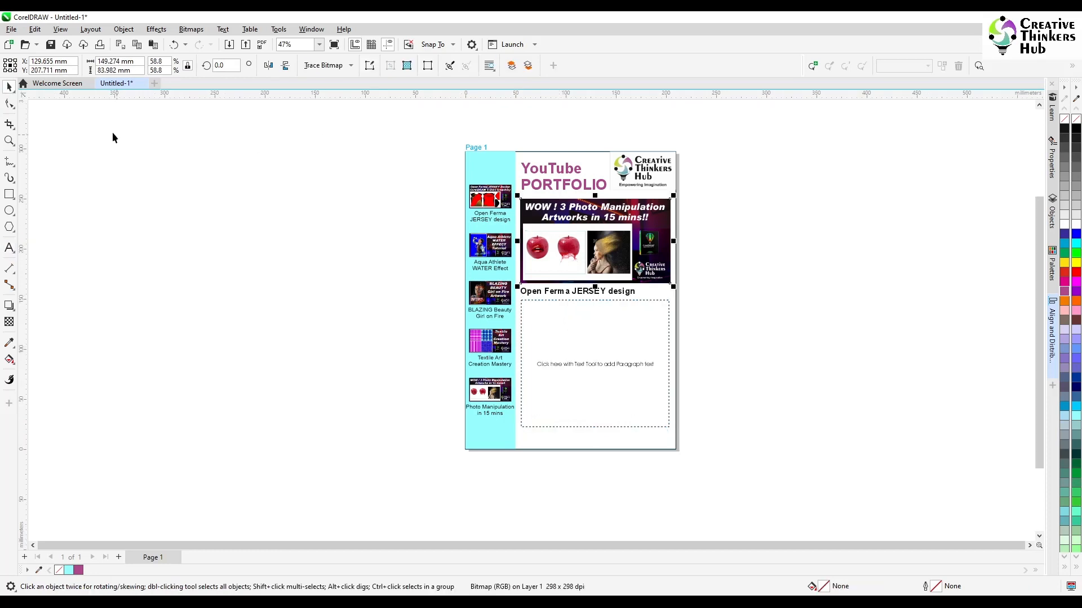
drag(713, 198, 529, 291)
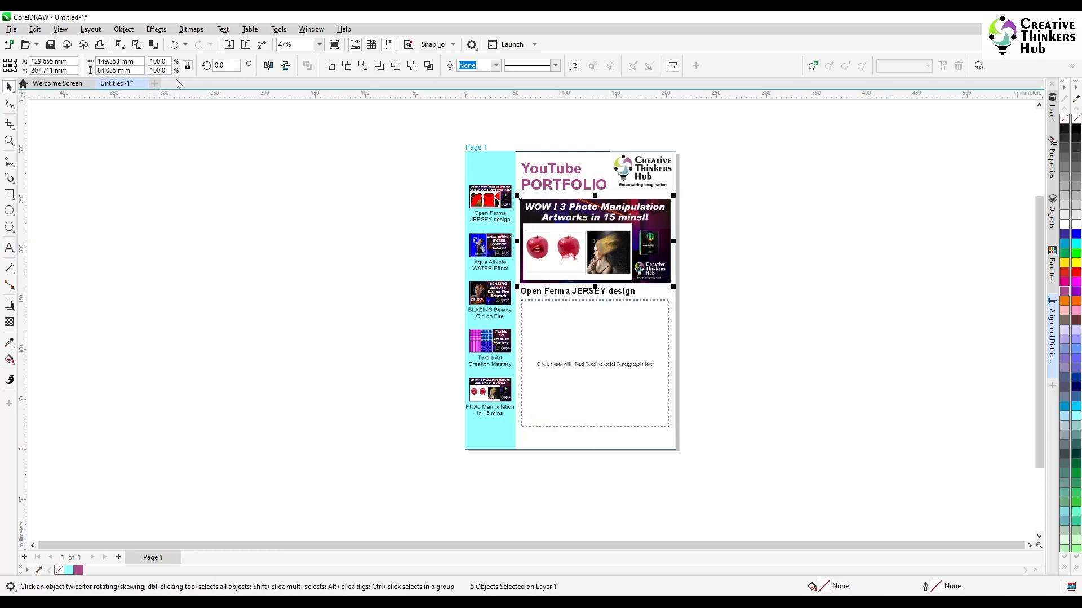
click(129, 60)
text(150)
key(Return)
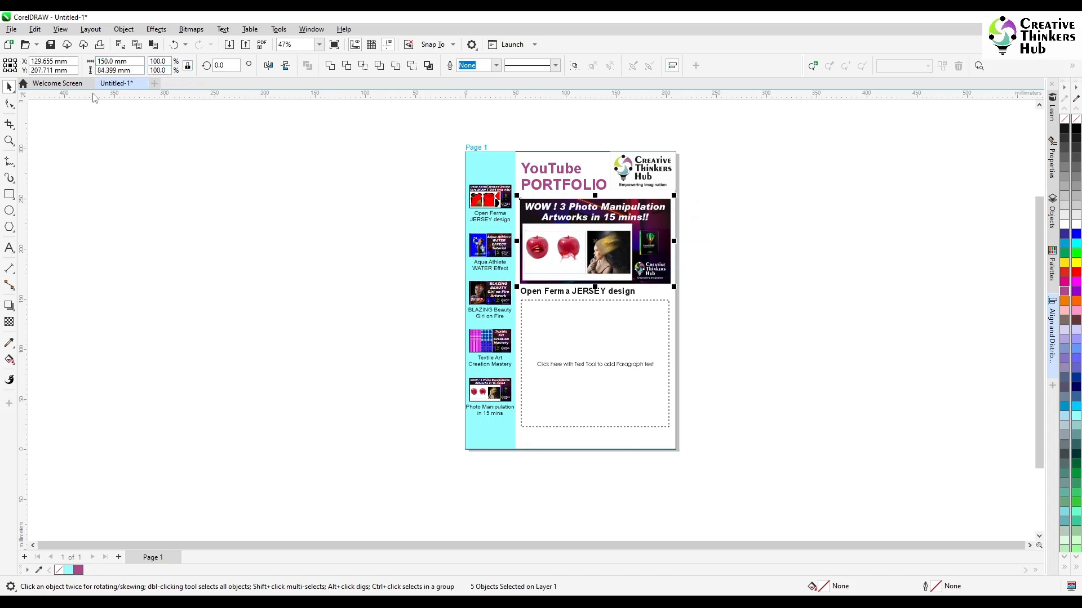
click(725, 296)
click(620, 293)
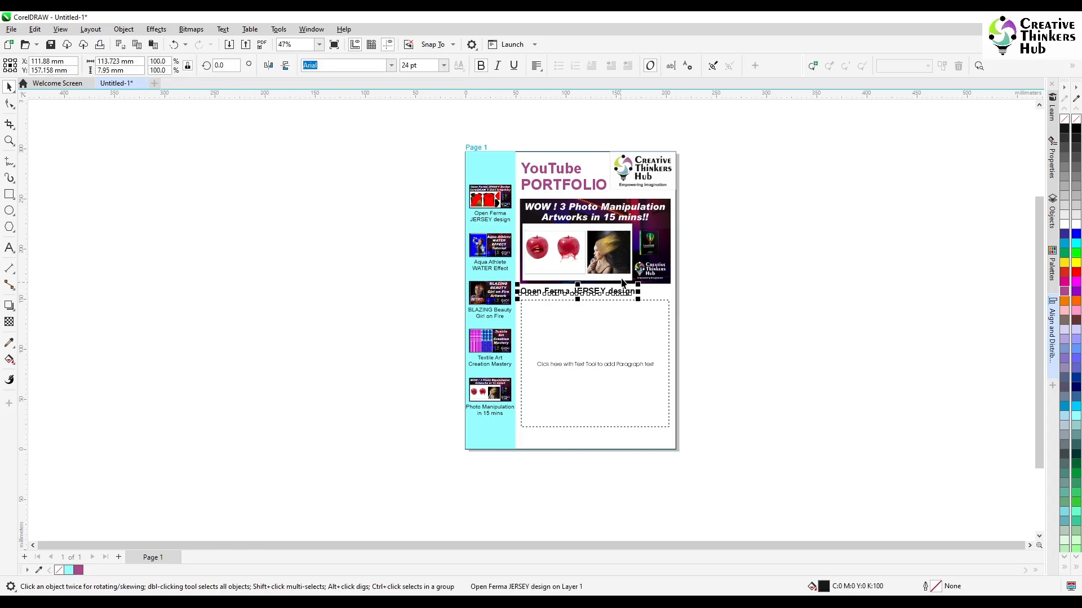
shift+click(620, 259)
Set the paragraph text frame's width to 150 mm and align it horizontally with the large banner.
click(624, 350)
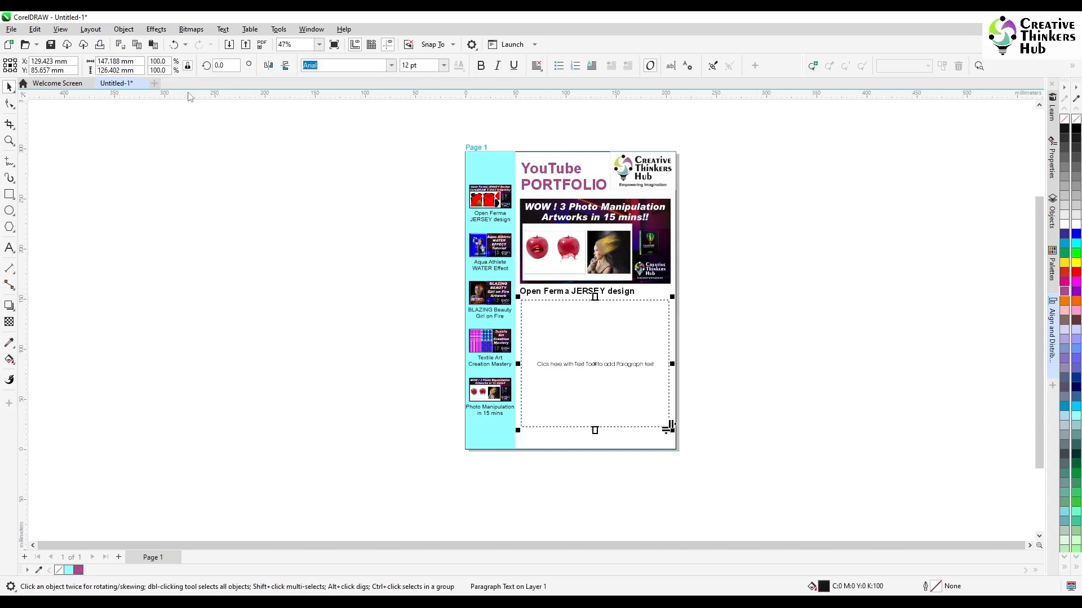
double_click(135, 61)
text(150)
key(Return)
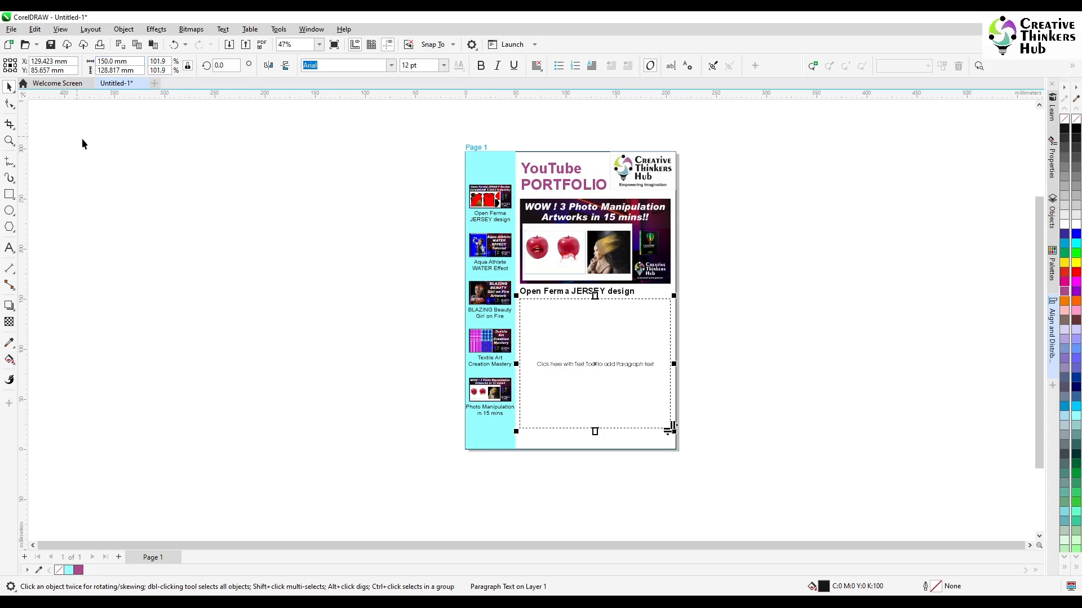
shift+click(620, 271)
click(745, 346)
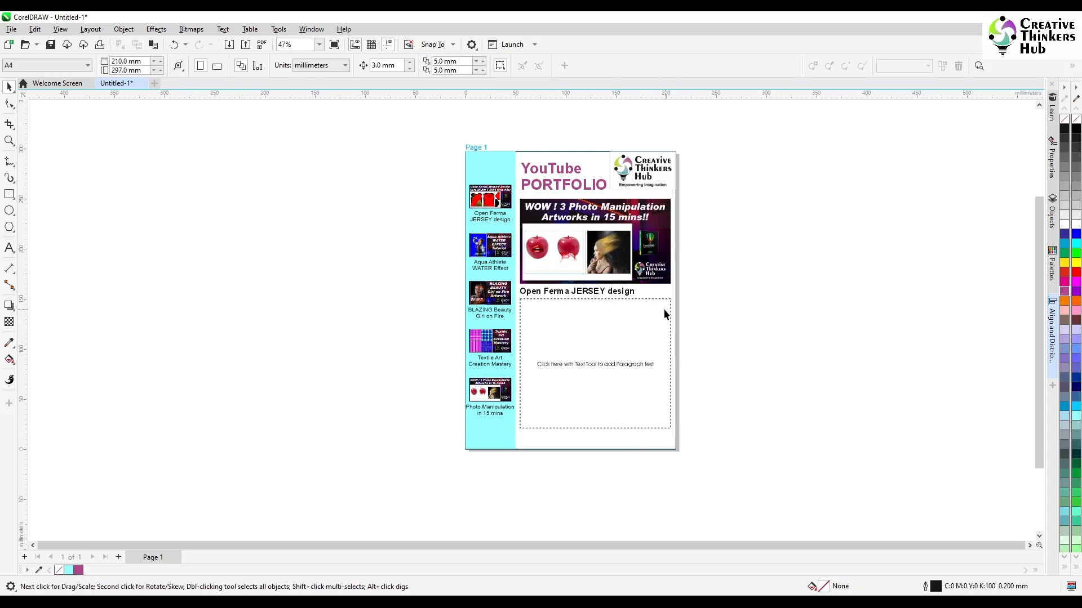
Fill the sidebar rectangle with light green.
click(599, 294)
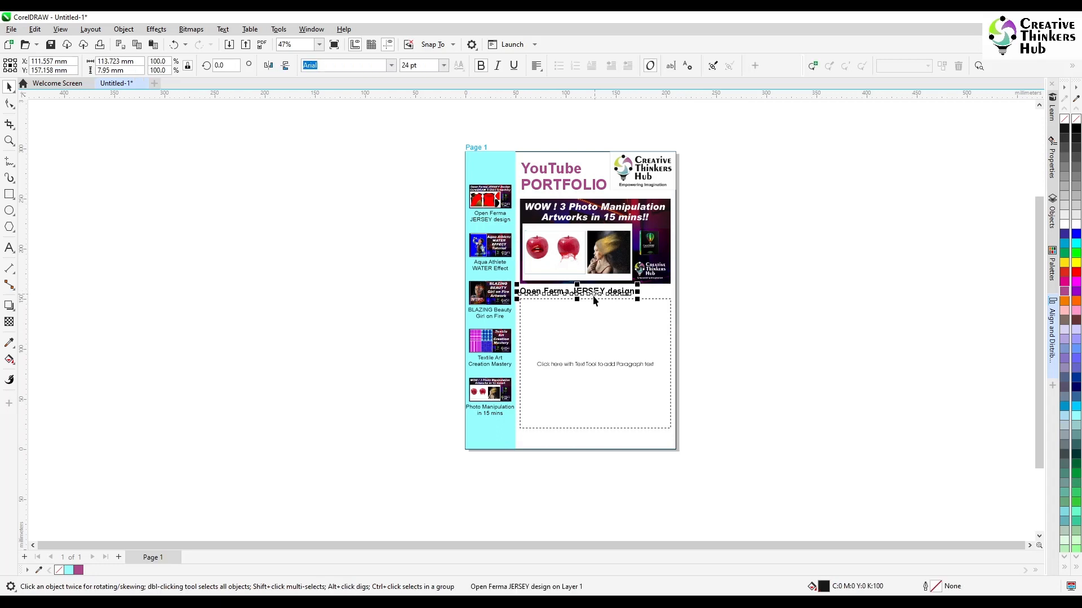
click(503, 174)
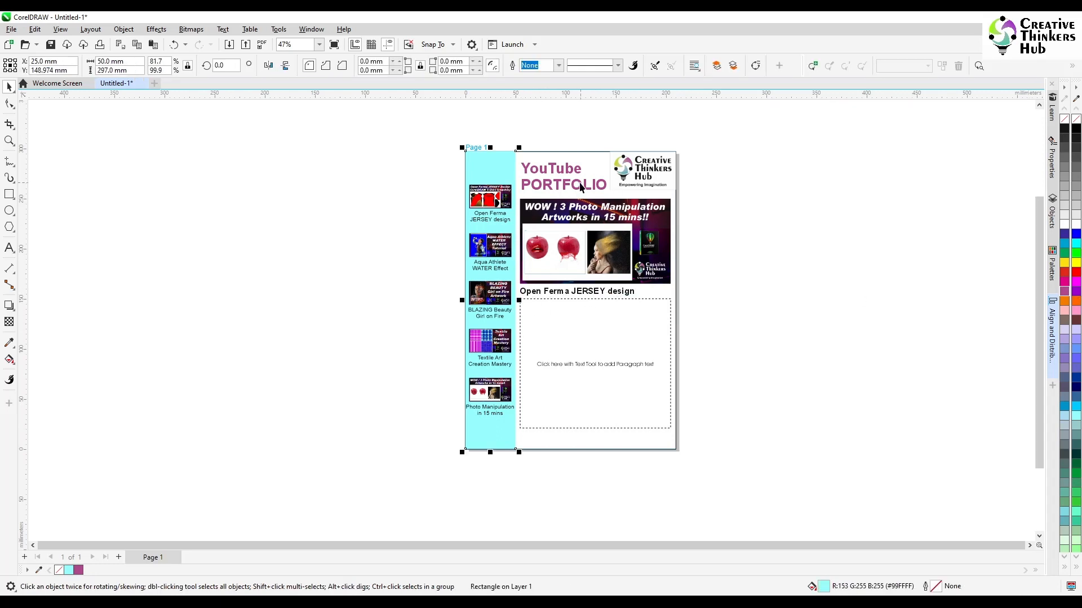
click(1076, 532)
click(784, 472)
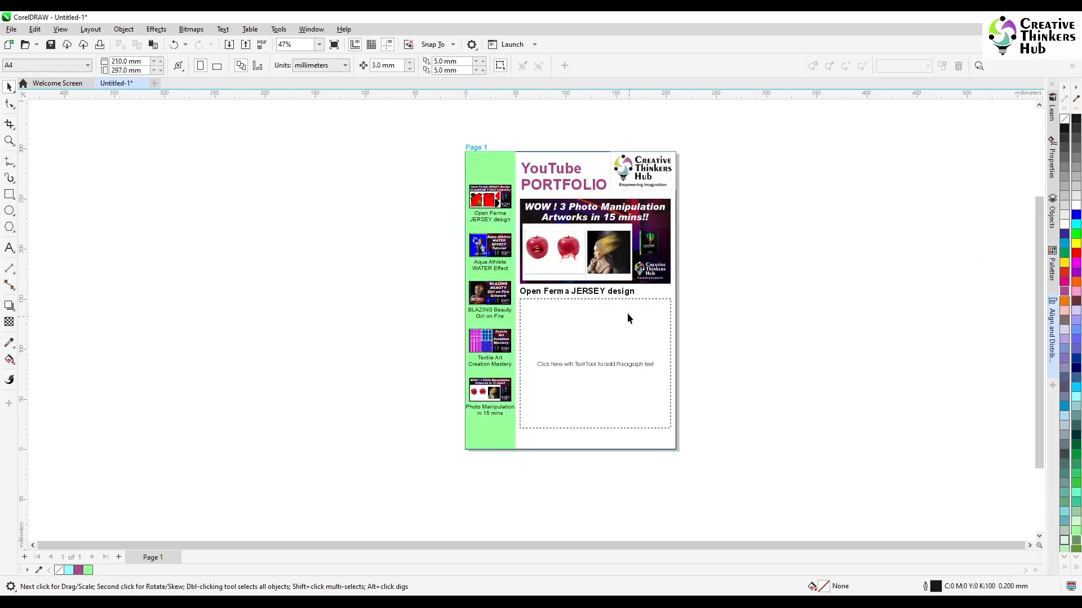
Fill the Open Ferma JERSEY design heading with cyan #00FFFF.
click(602, 294)
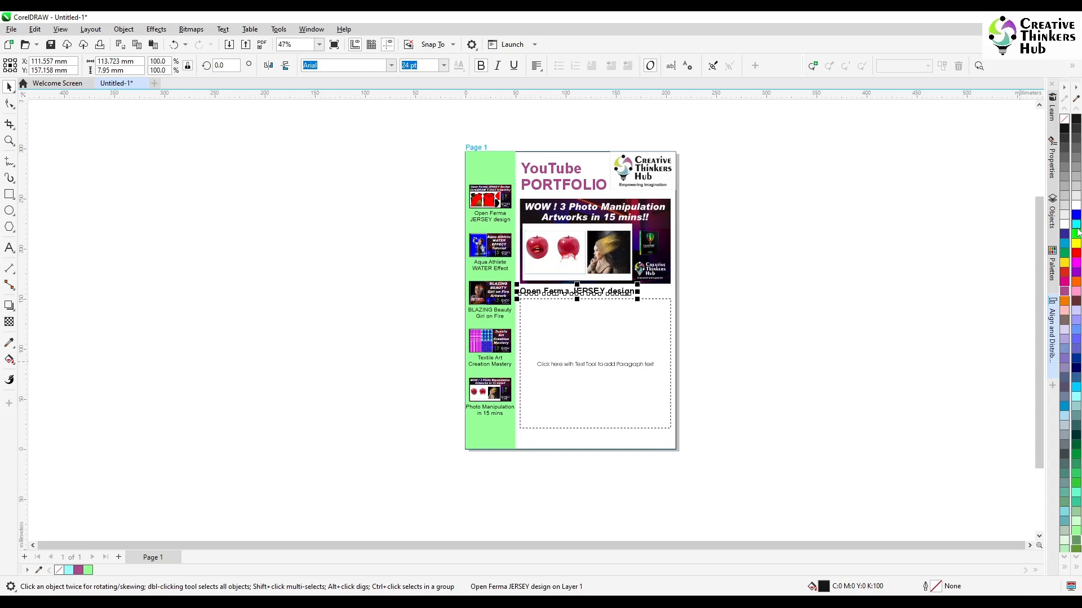
click(1076, 224)
click(826, 320)
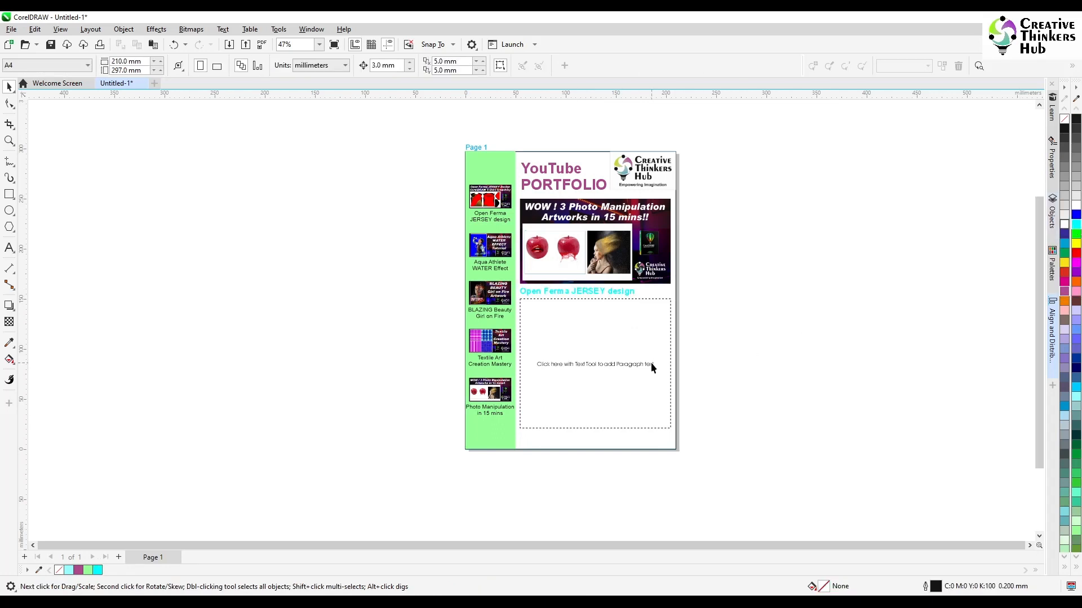
Recolour the Open Ferma JERSEY design heading to a medium blue and the sidebar rectangle to mint green.
click(582, 294)
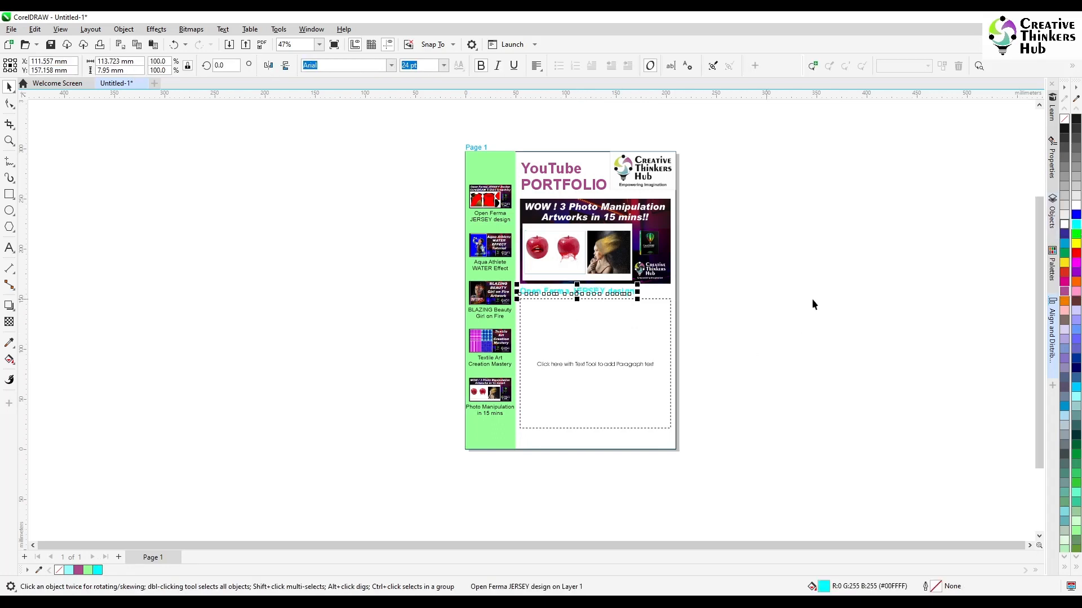
click(1076, 234)
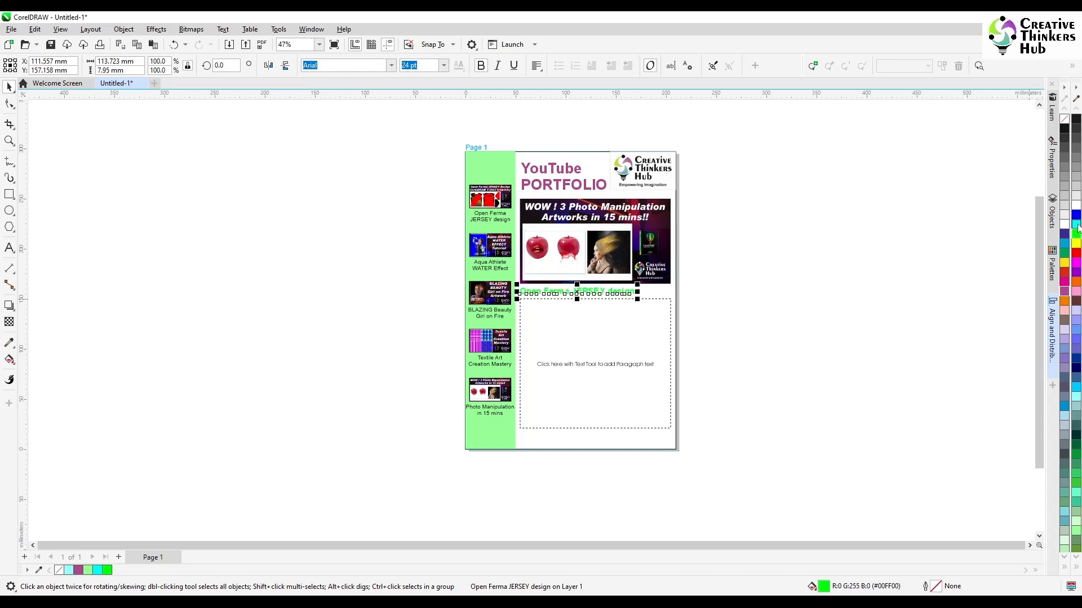
click(1076, 226)
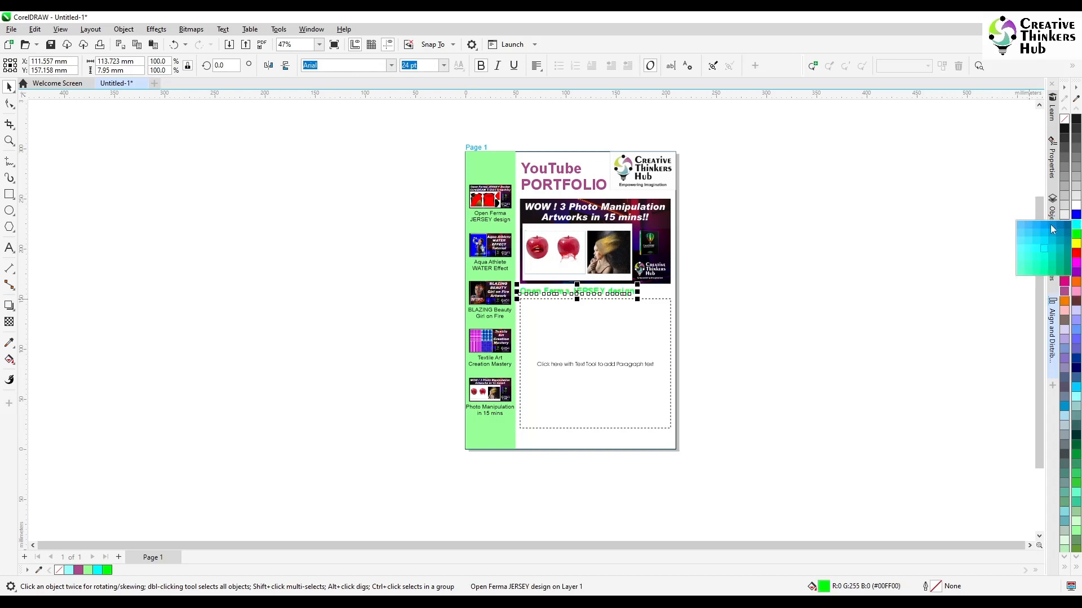
click(1051, 225)
click(817, 306)
click(500, 166)
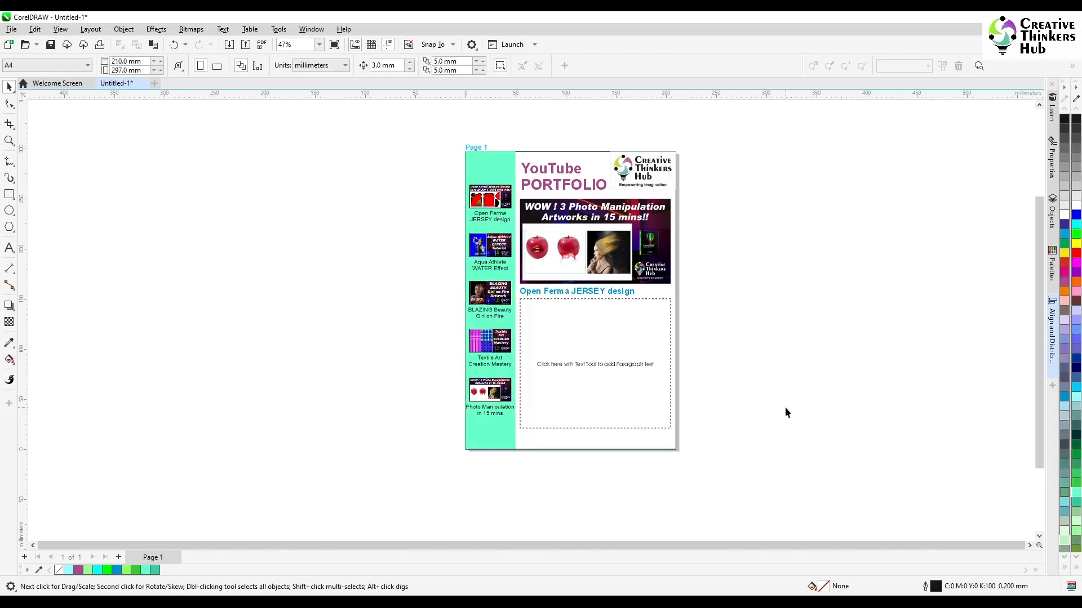
Extend the paragraph text frame downward to a height of about 141 mm.
scroll(734, 387, up, 1)
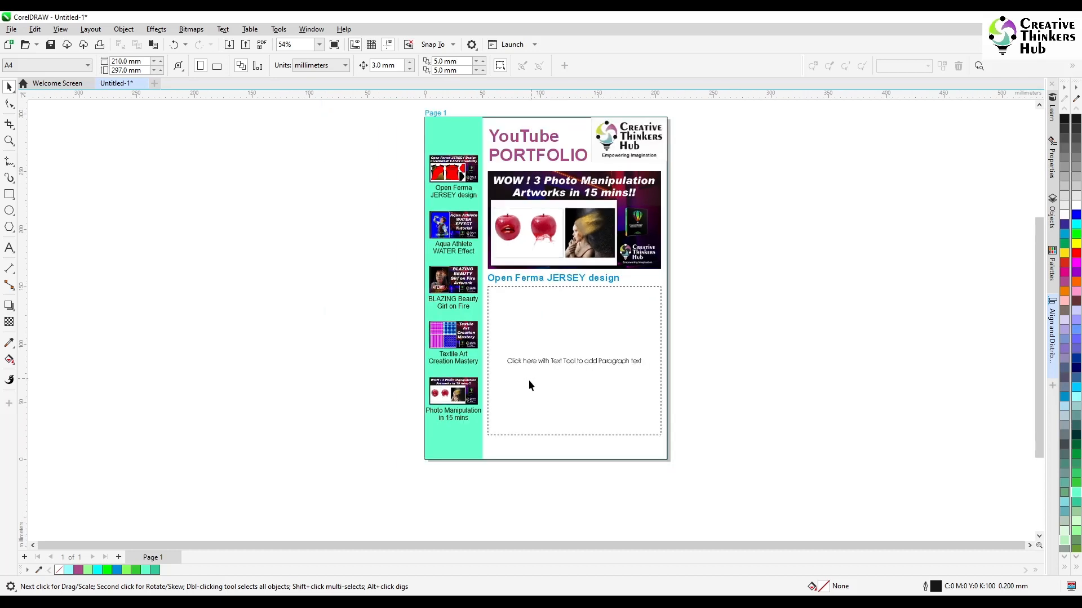
click(569, 422)
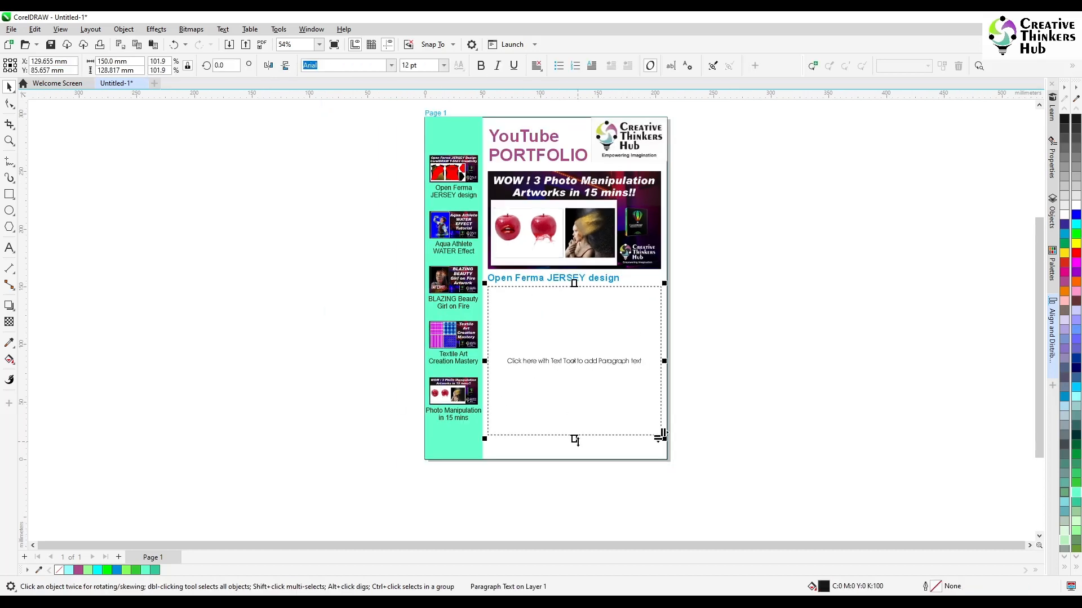
drag(574, 436, 574, 452)
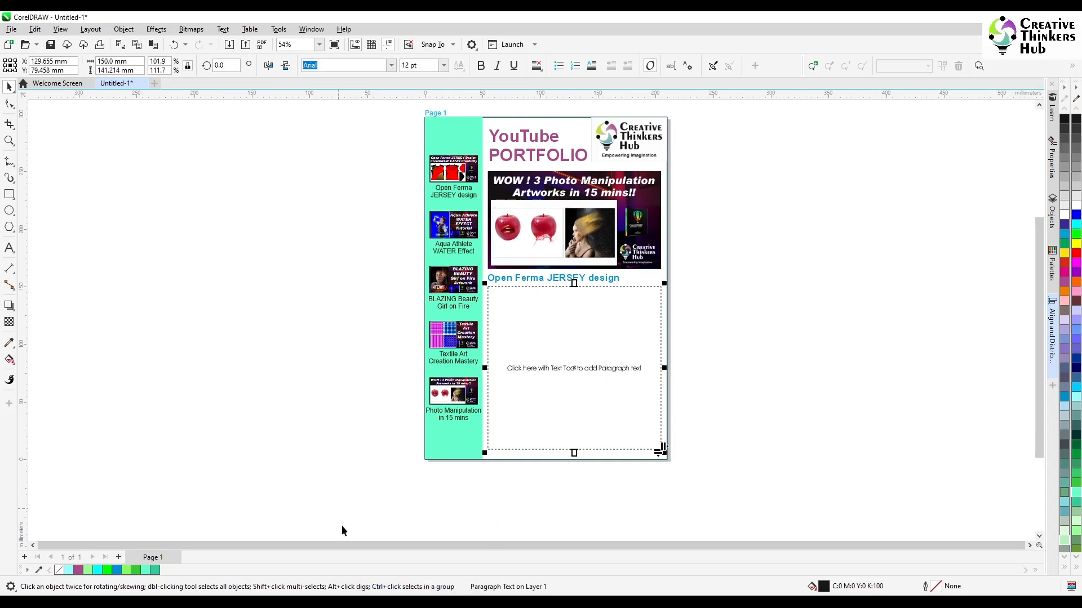
Switch to the browser, close the ad on loremipsum.io and copy the generated Lorem ipsum paragraph.
click(361, 602)
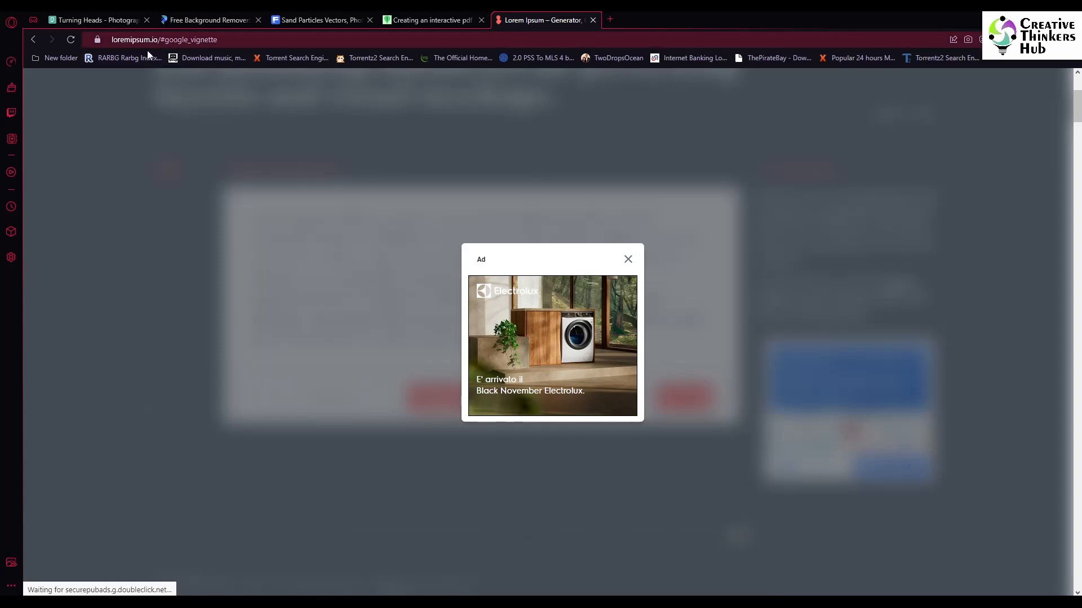
click(628, 260)
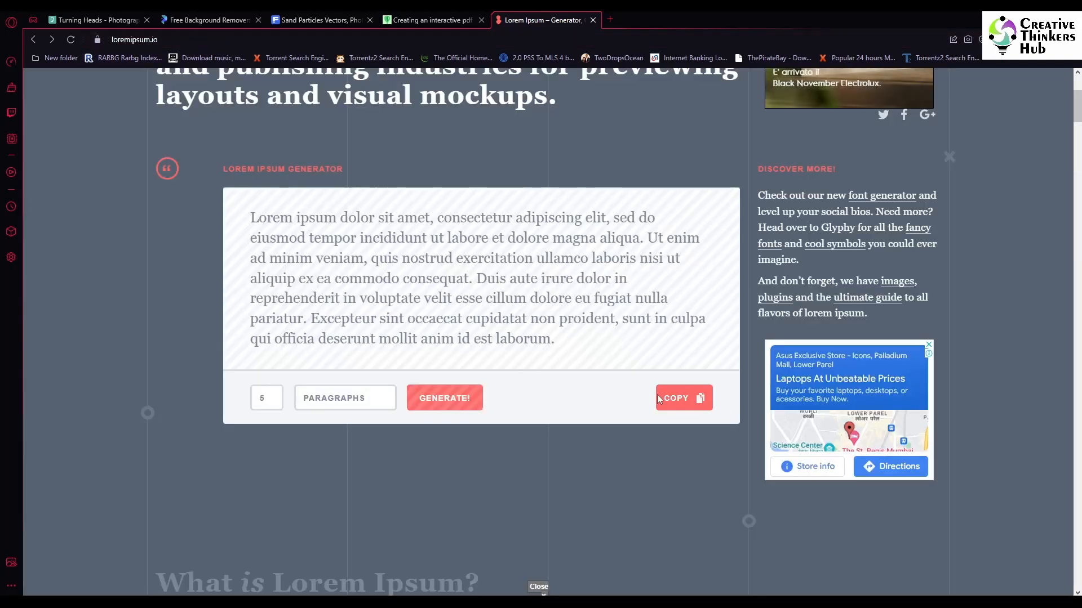
click(676, 404)
Switch back to CorelDRAW, paste the Lorem ipsum text into the paragraph frame and fully justify it.
key(alt+Tab)
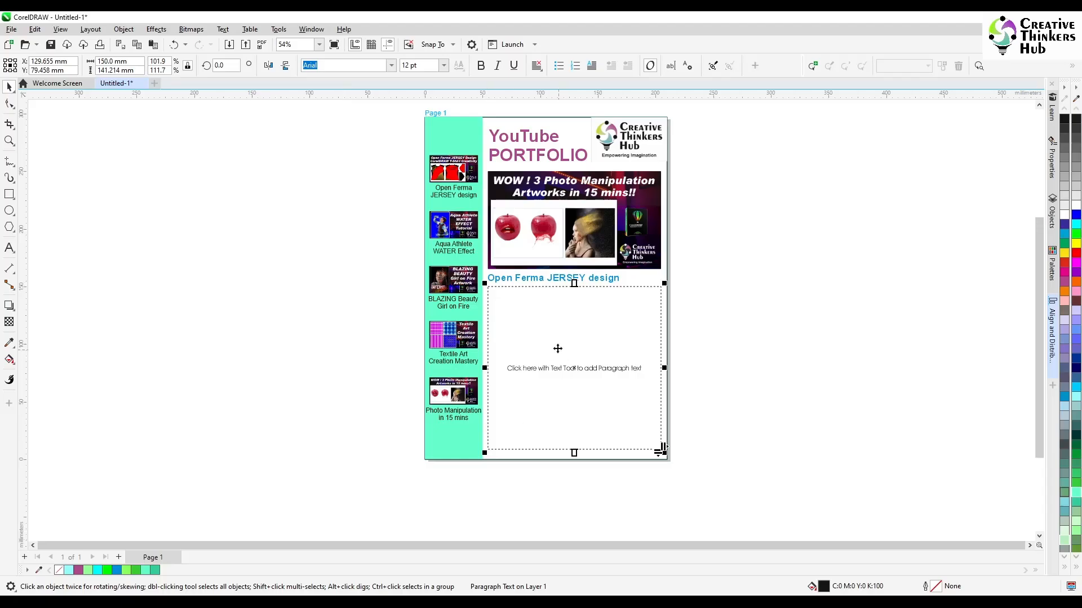
click(530, 325)
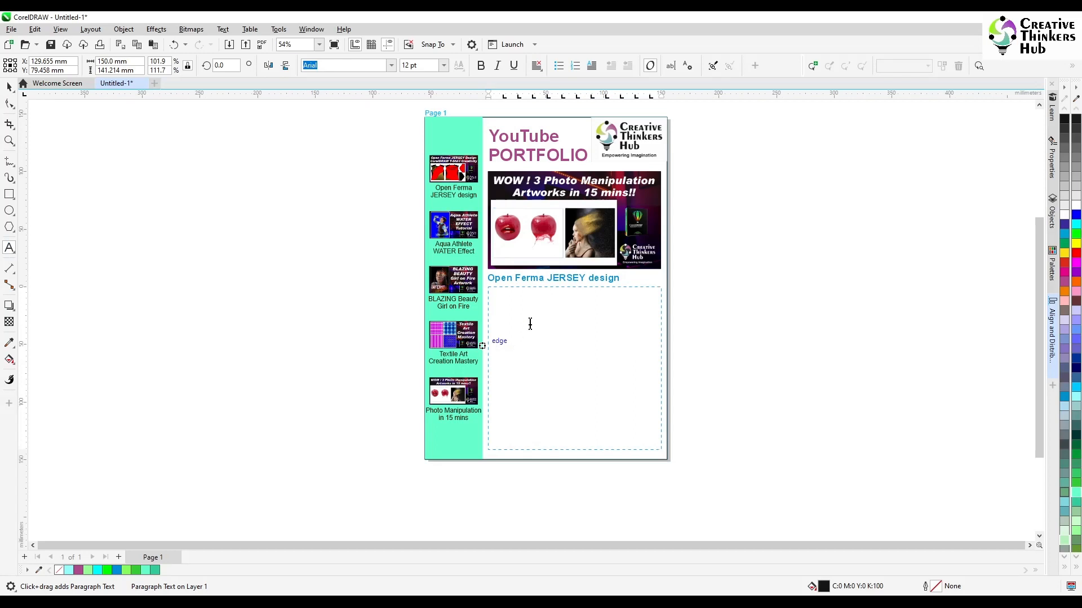
key(ctrl+v)
key(ctrl+a)
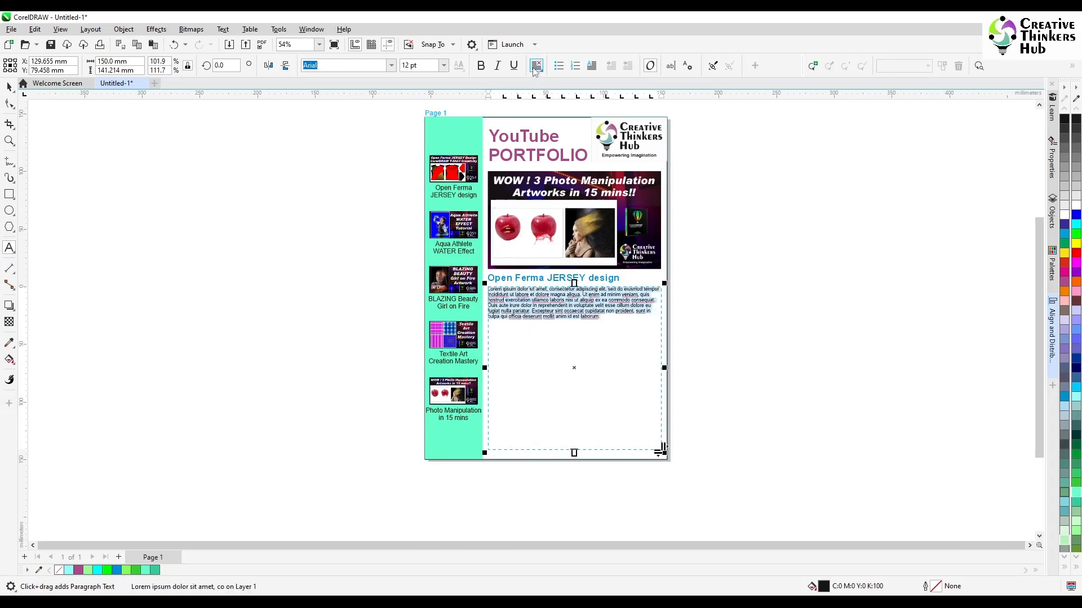
click(536, 66)
click(540, 131)
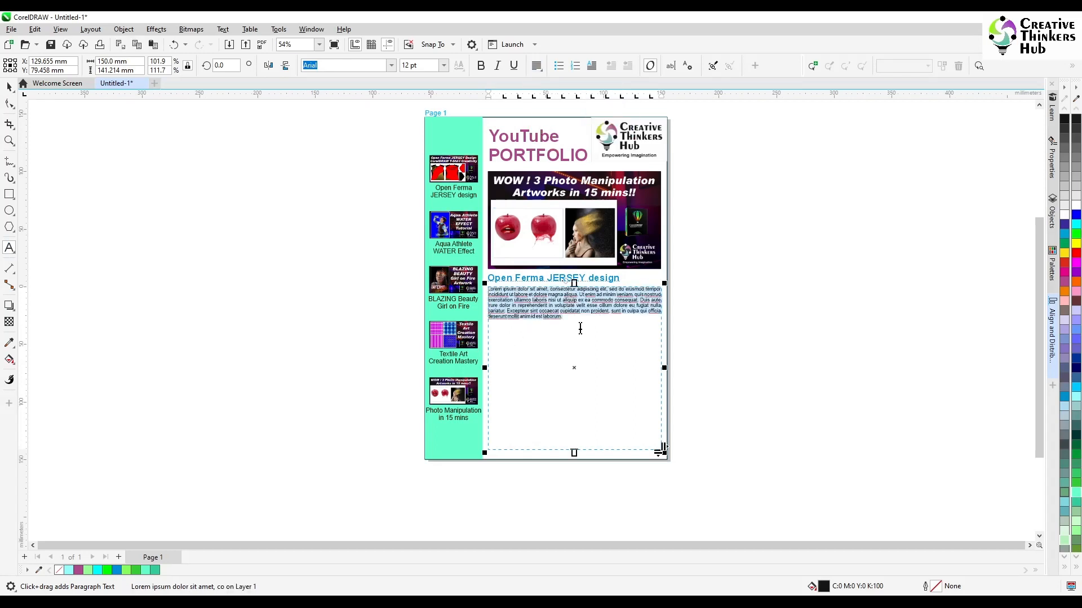
Add a second Lorem ipsum paragraph below the first and a third one formatted as a bulleted item.
click(581, 323)
key(Return)
key(ctrl+v)
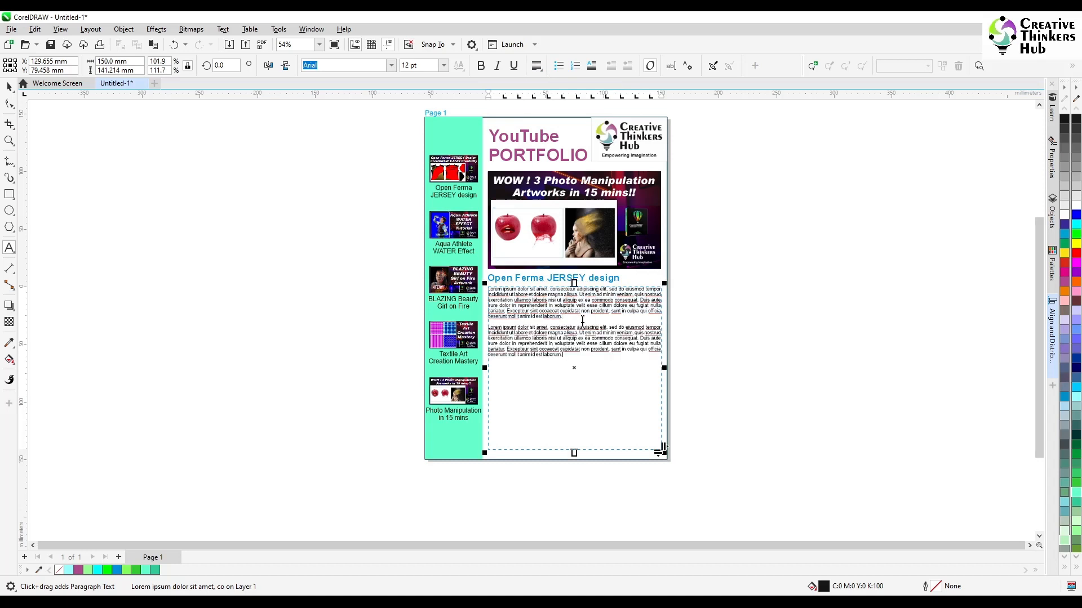
key(Return)
click(565, 65)
key(ctrl+v)
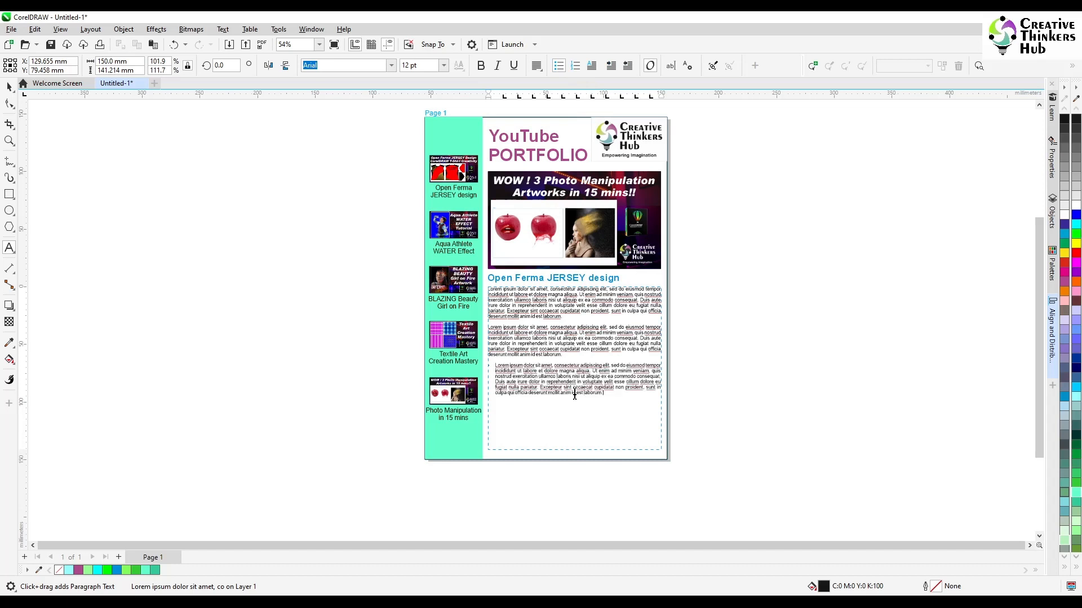
Paste a fourth Lorem ipsum paragraph and format the last two paragraphs as a bulleted list.
key(BackSpace)
key(ctrl+v)
drag(593, 447, 472, 365)
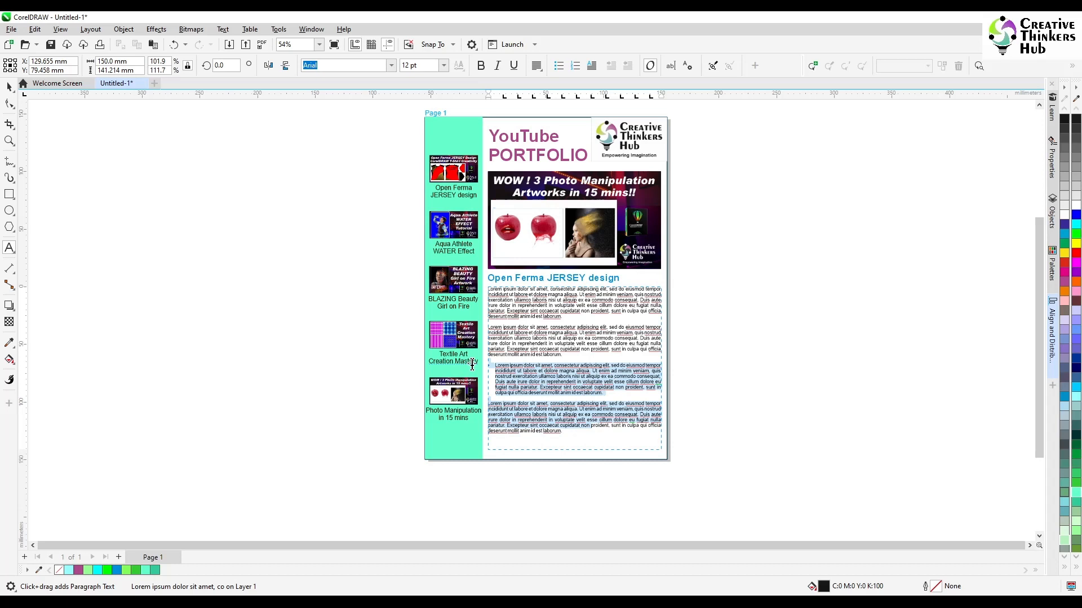
click(559, 66)
click(559, 66)
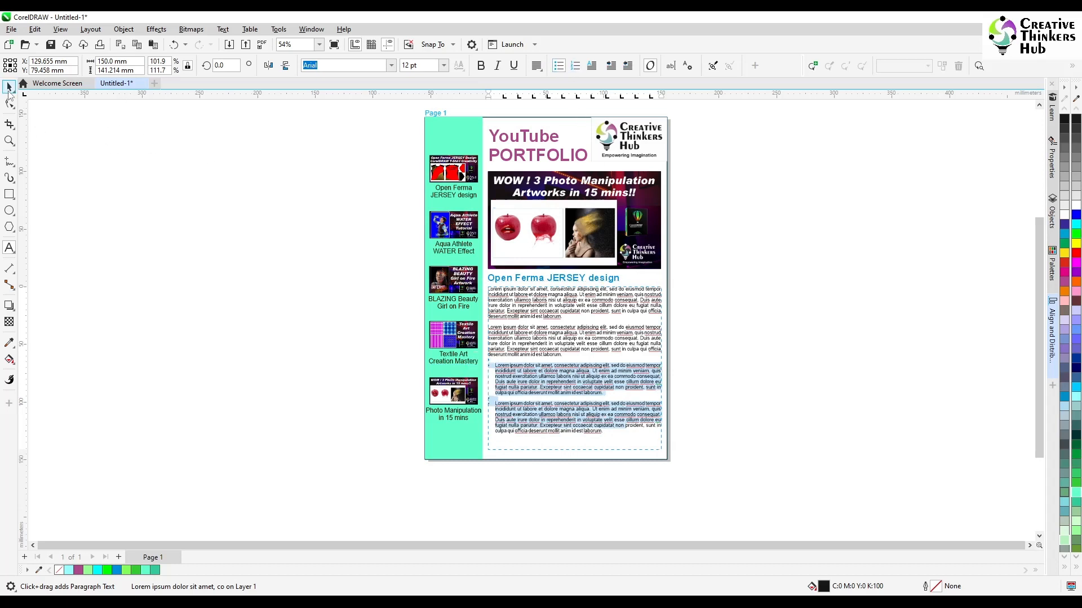
click(9, 88)
click(285, 265)
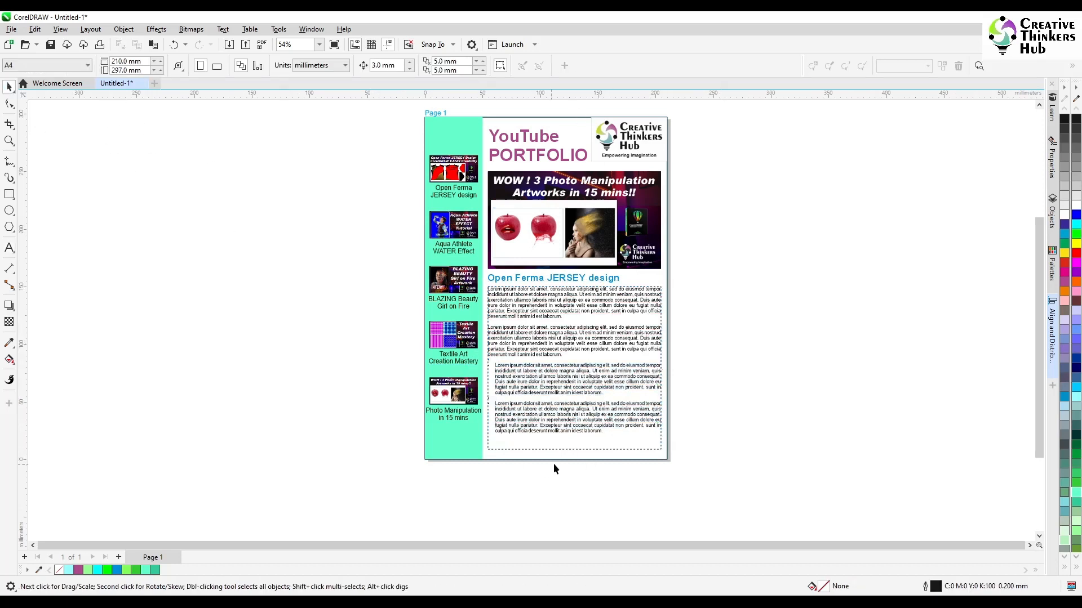
Shorten the paragraph text frame so its lower edge sits just below the last line of text.
click(569, 450)
drag(573, 450, 574, 442)
click(348, 389)
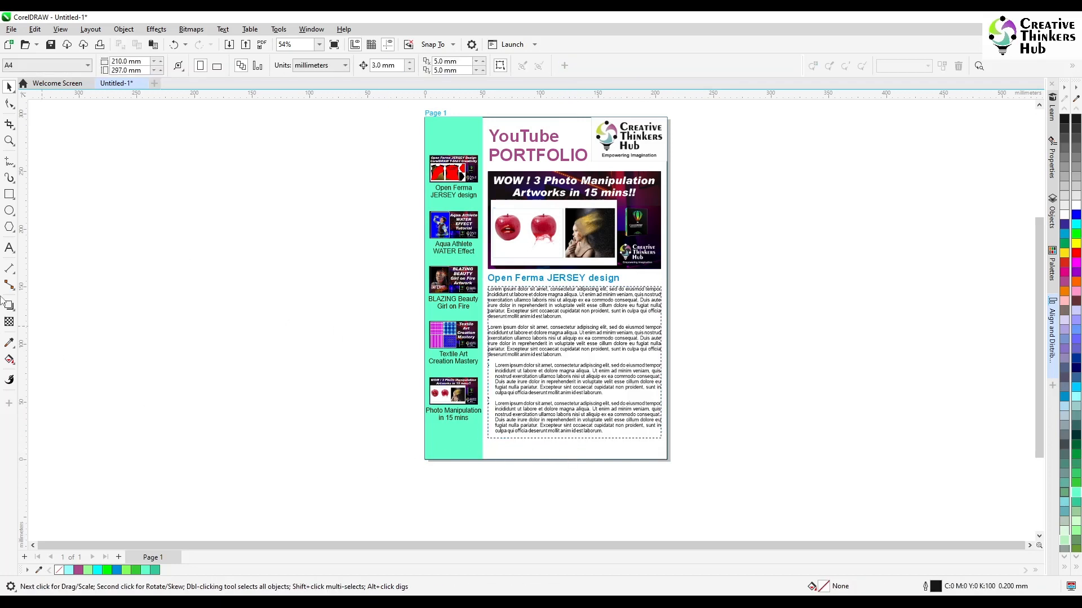
Draw a thin bar about 188 by 1.5 mm from the page's left edge below the text frame and fill it purple #9900CC.
click(9, 194)
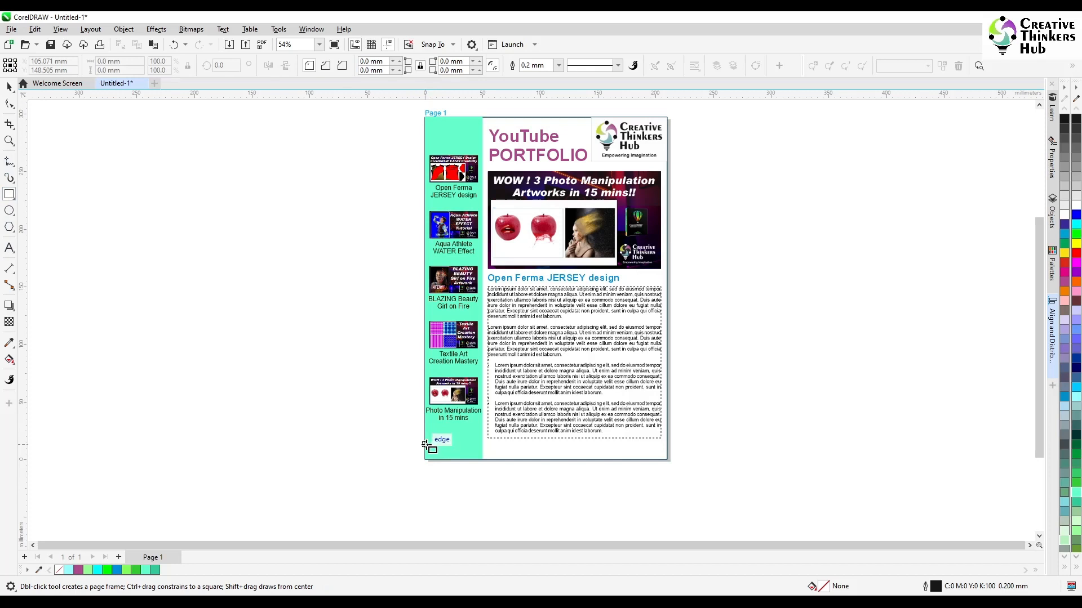
drag(425, 445, 643, 446)
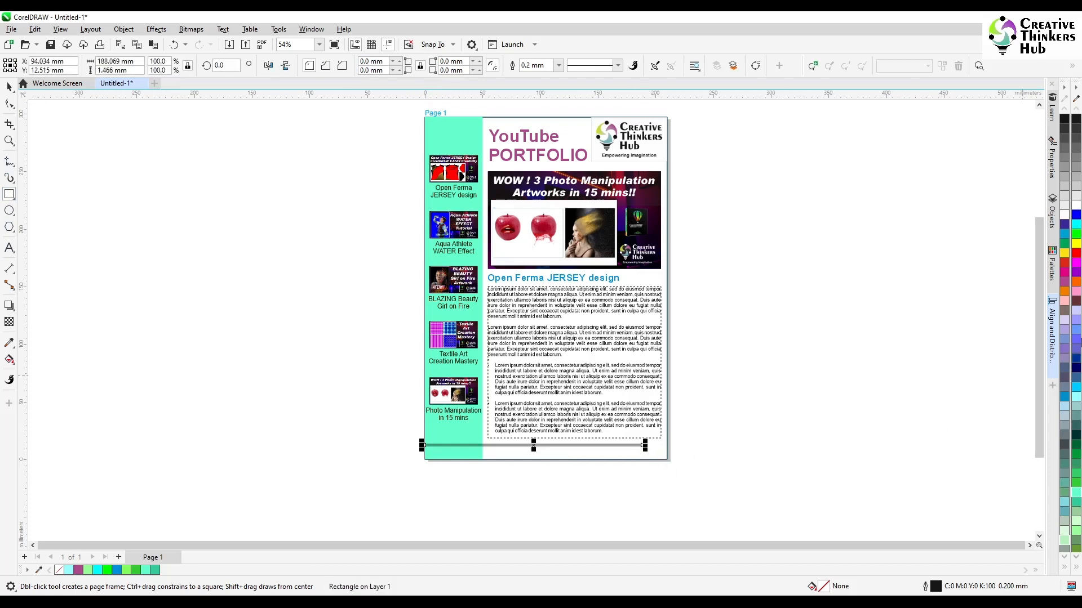
click(1077, 274)
click(9, 87)
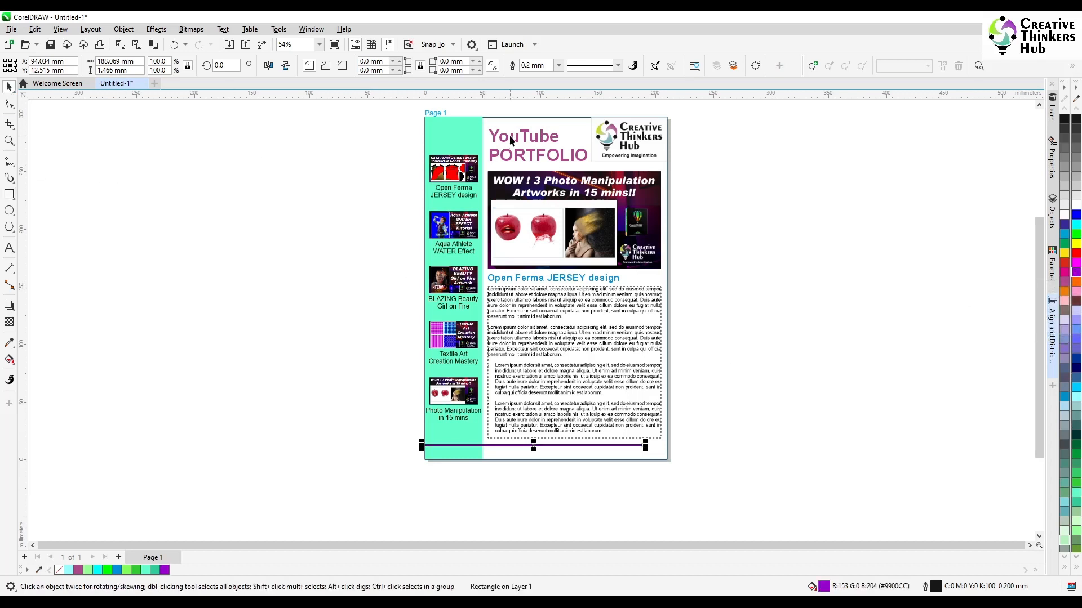
Recolour the YouTube PORTFOLIO title with the same purple as the thin bar.
click(512, 141)
click(1076, 275)
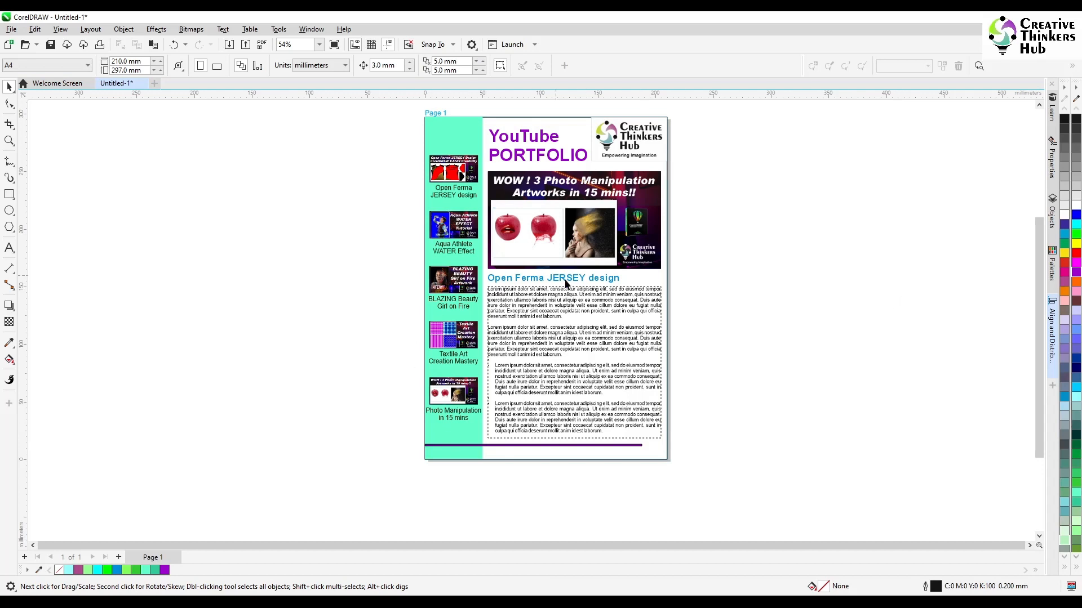
click(574, 446)
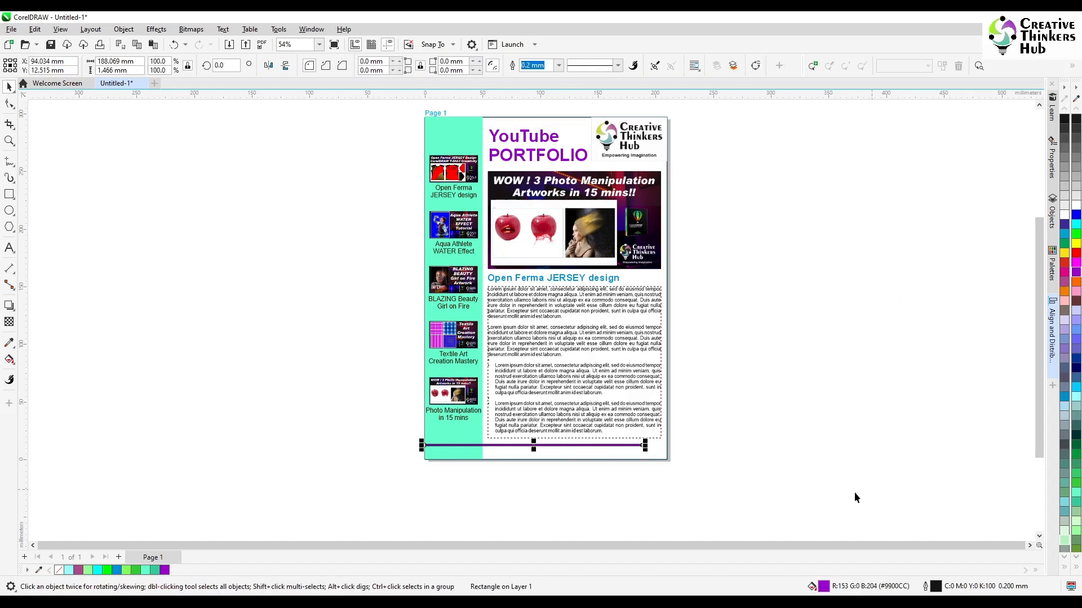
click(837, 446)
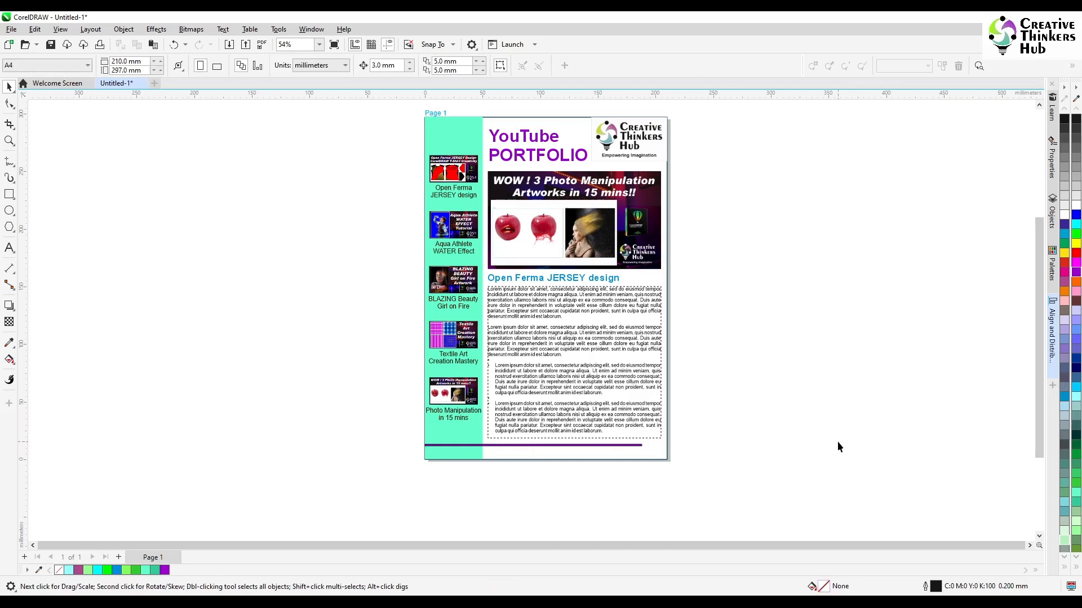
Remove the outline from the thin purple bar below the text frame.
click(459, 445)
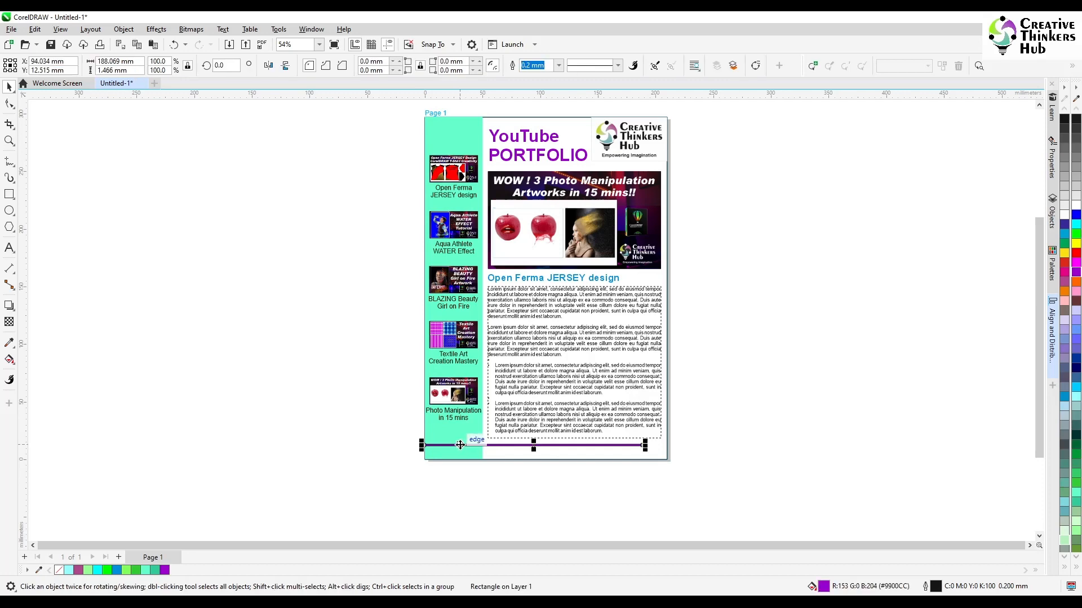
click(1076, 567)
right_click(1046, 109)
click(801, 377)
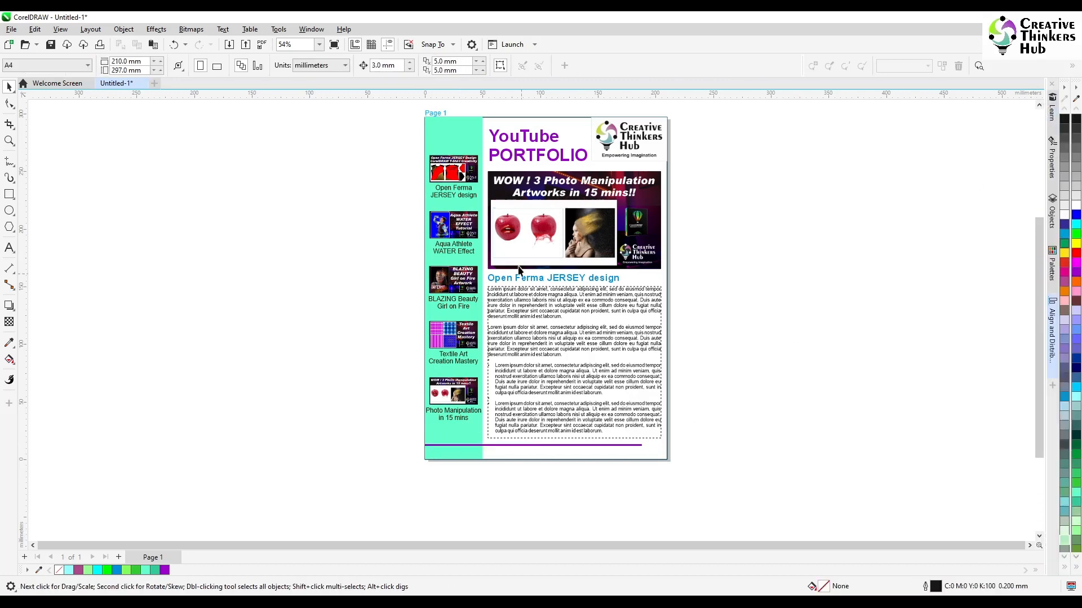
Apply a linear fountain transparency to the purple bar so it fades out toward the page's left edge.
scroll(433, 404, up, 3)
click(457, 503)
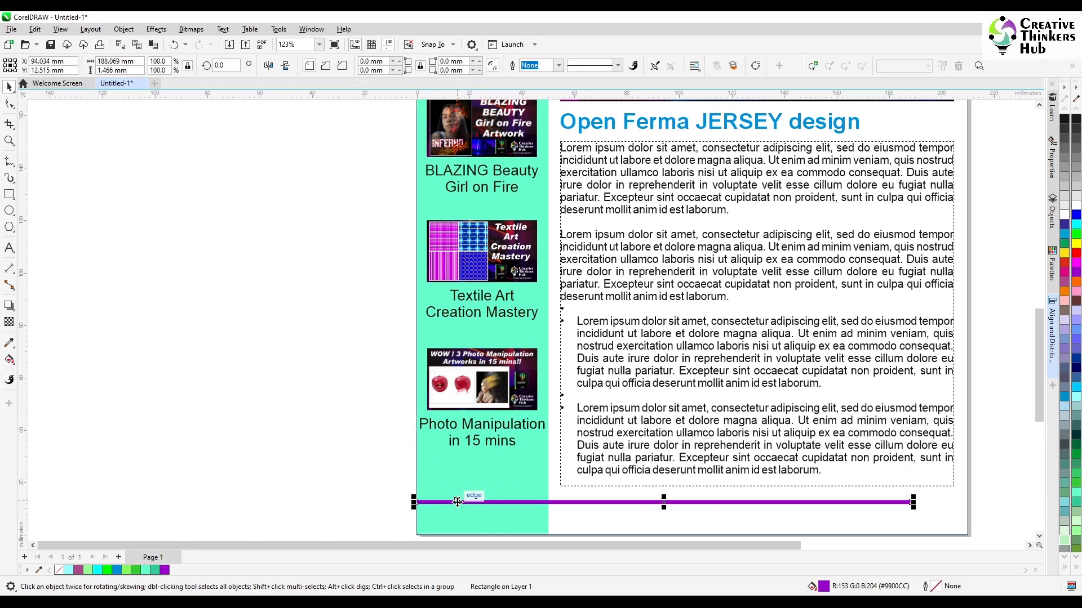
click(9, 322)
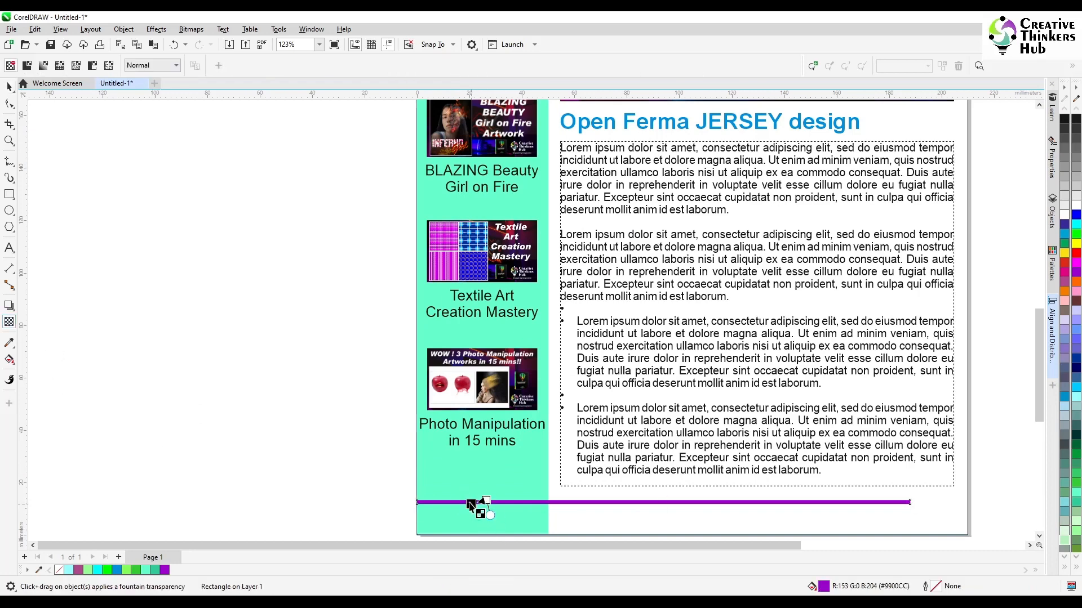
mouse_move(430, 503)
mouse_down()
mouse_move(681, 502)
mouse_move(417, 501)
mouse_up()
click(10, 88)
click(107, 130)
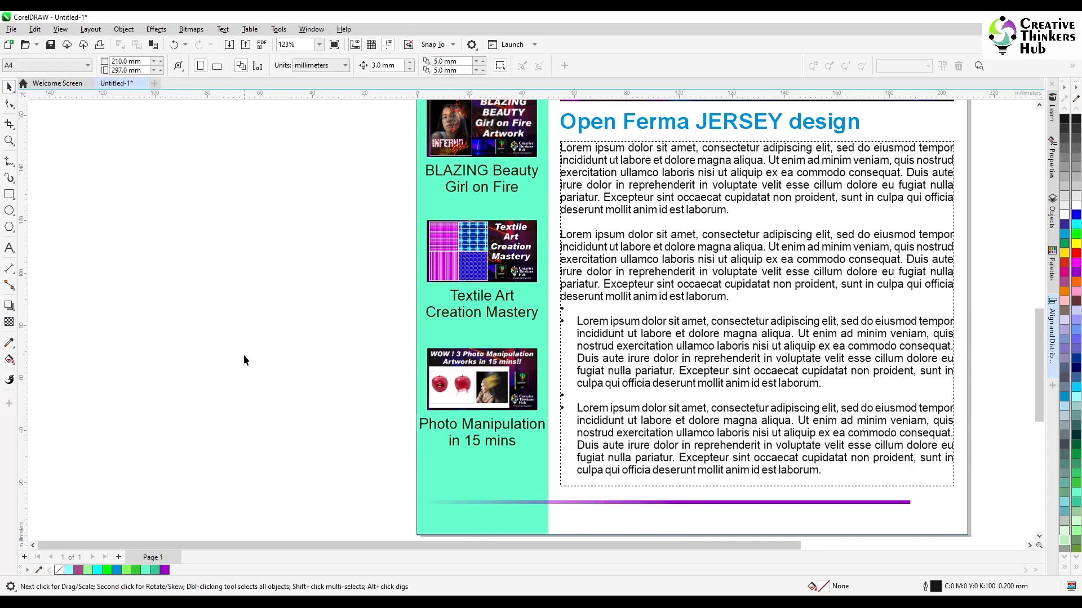
Add the page number 1 in bold Arial 24 pt beside the purple footer bar's outer end.
scroll(244, 358, down, 1)
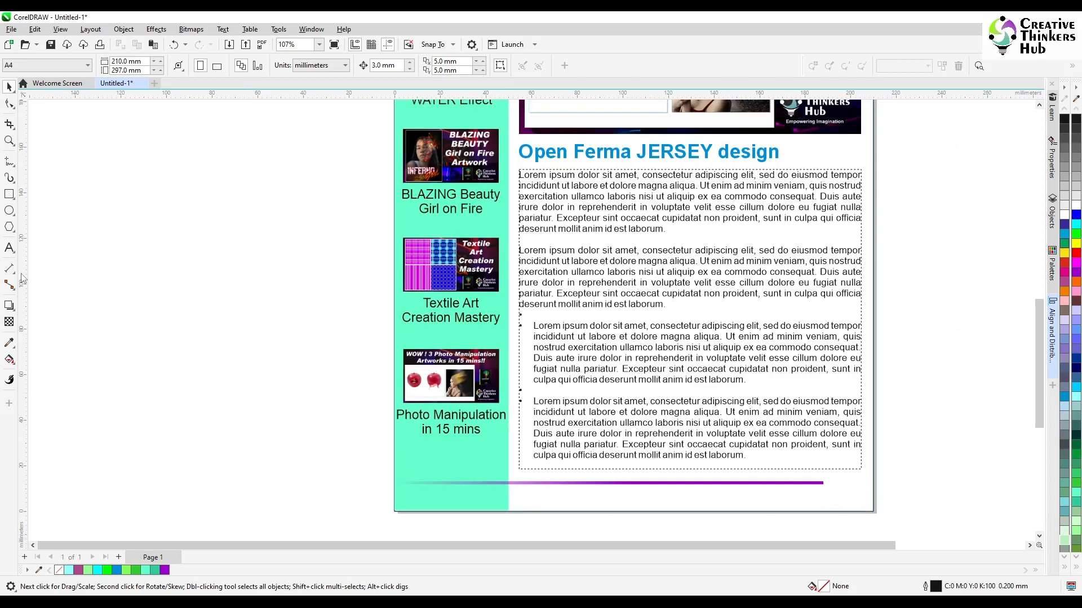
click(9, 247)
click(841, 487)
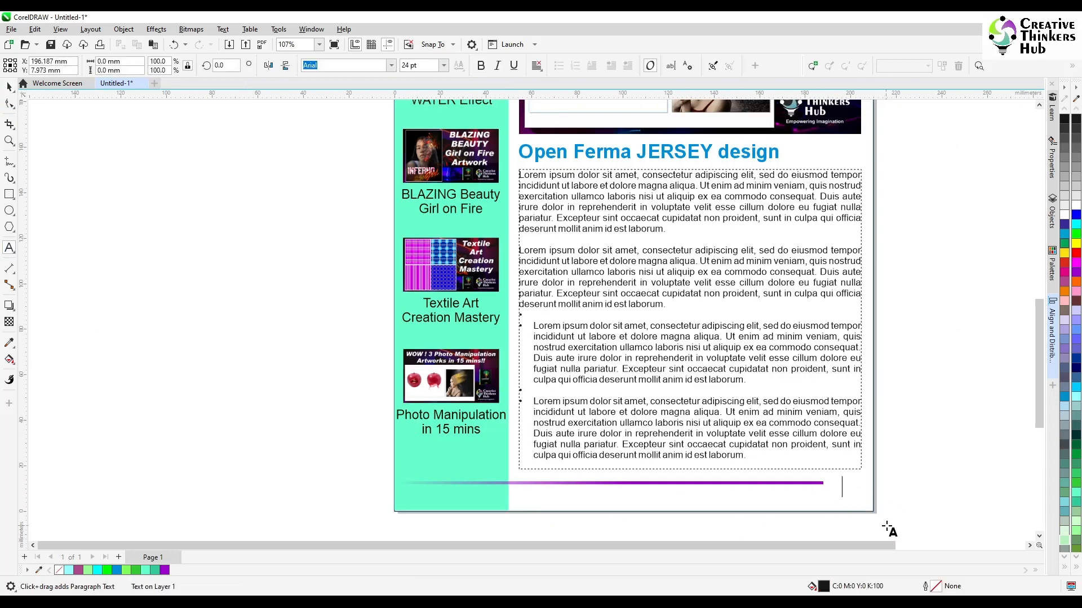
text(1)
click(9, 88)
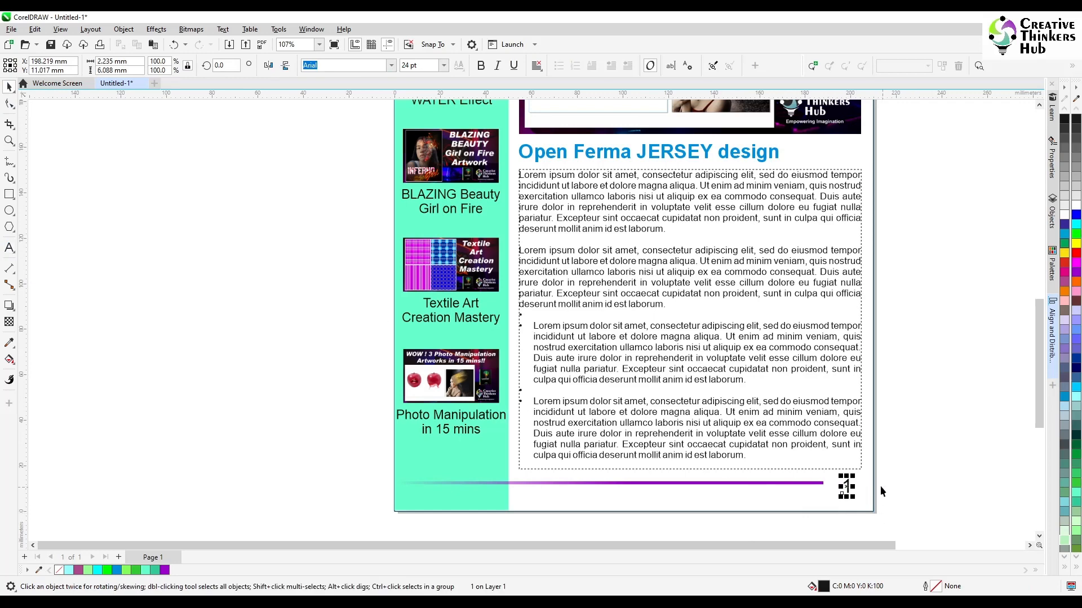
drag(855, 477, 808, 505)
click(883, 483)
click(480, 66)
scroll(850, 487, up, 3)
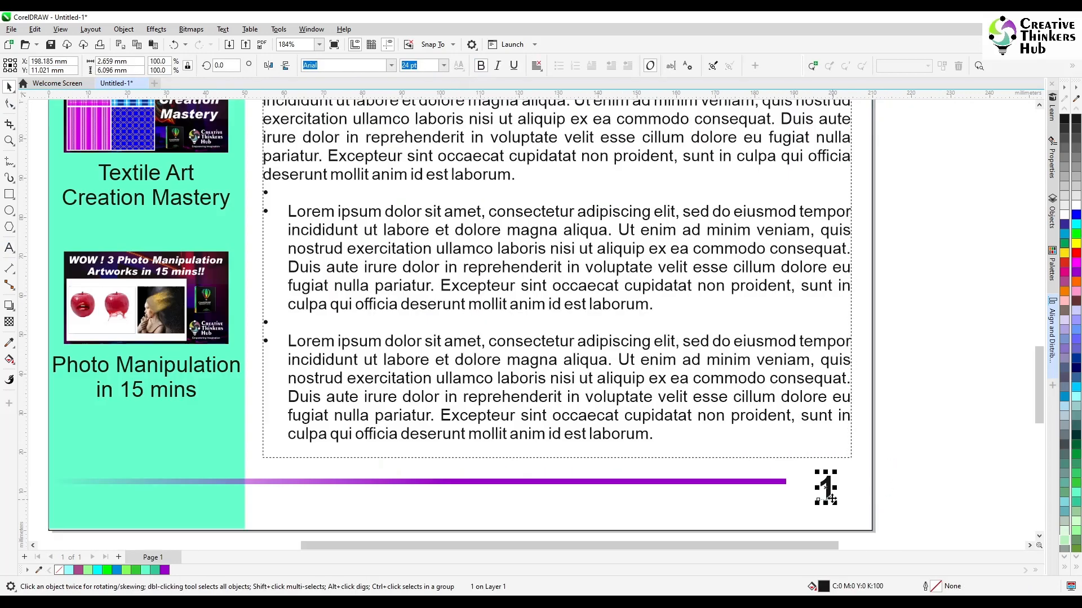
Align the page number with the purple bar's horizontal centerline and nudge both slightly down toward the page edge.
shift+click(784, 483)
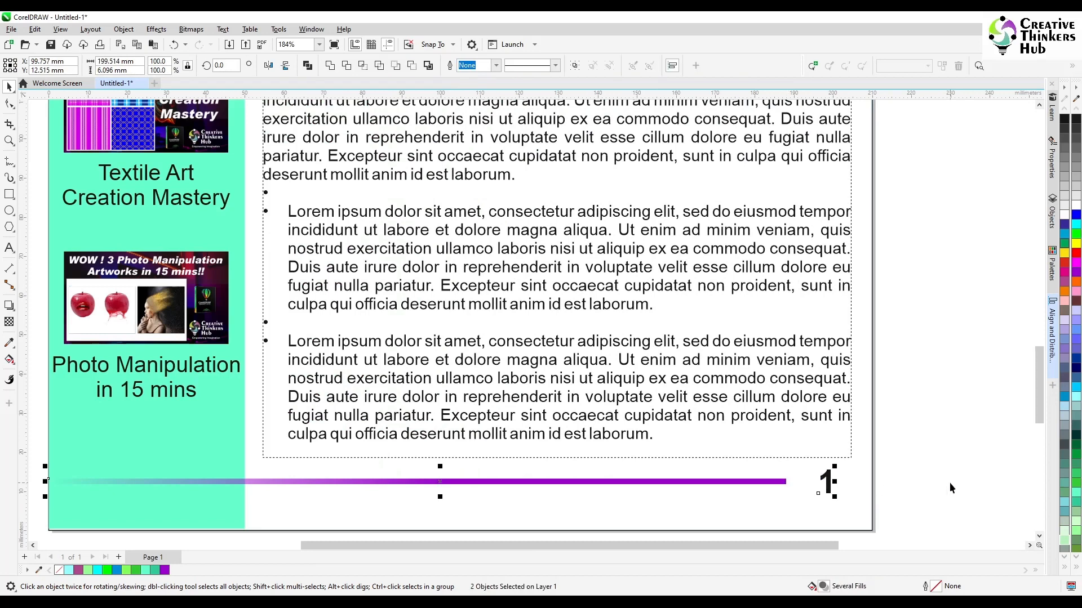
drag(913, 453, 798, 508)
shift+click(767, 481)
key(Down)
key(Down)
key(Down)
click(927, 498)
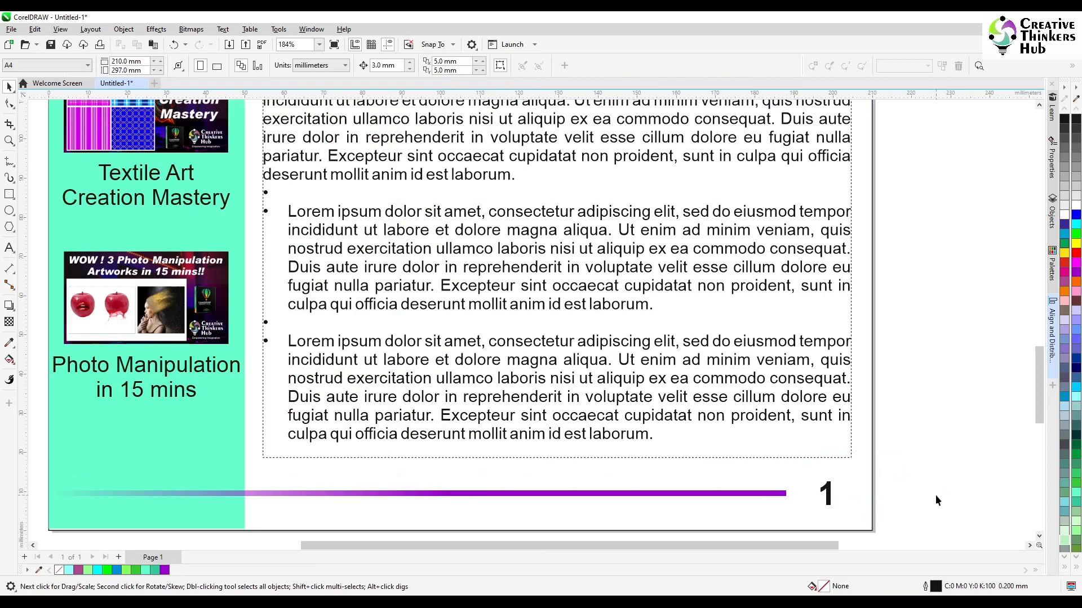
Set the text alignment of the page number to Center.
drag(937, 455, 800, 496)
click(538, 68)
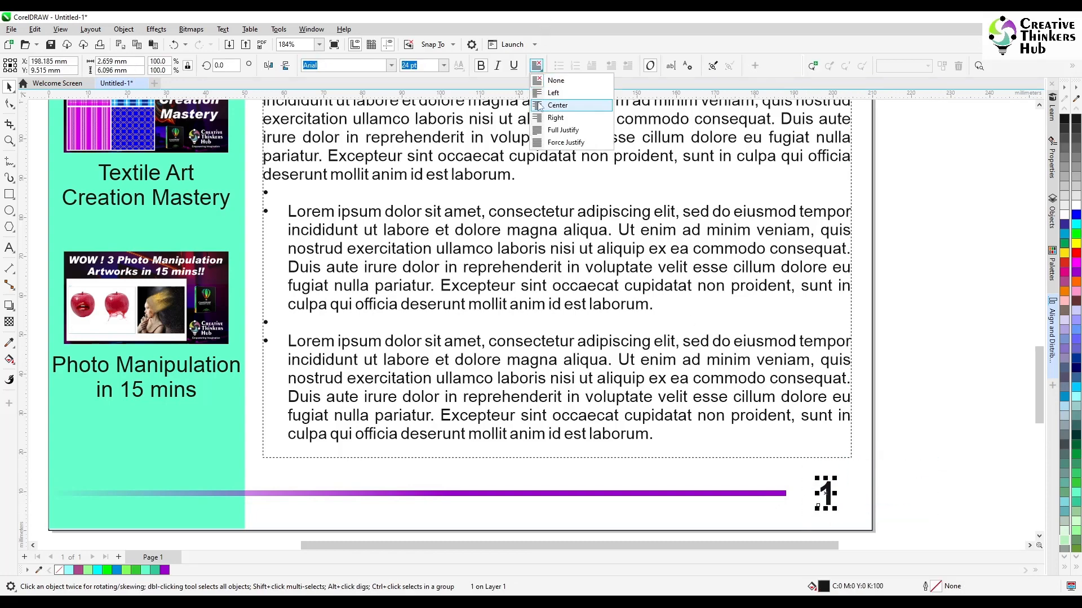
click(539, 105)
click(927, 387)
scroll(929, 391, down, 1)
scroll(929, 389, down, 1)
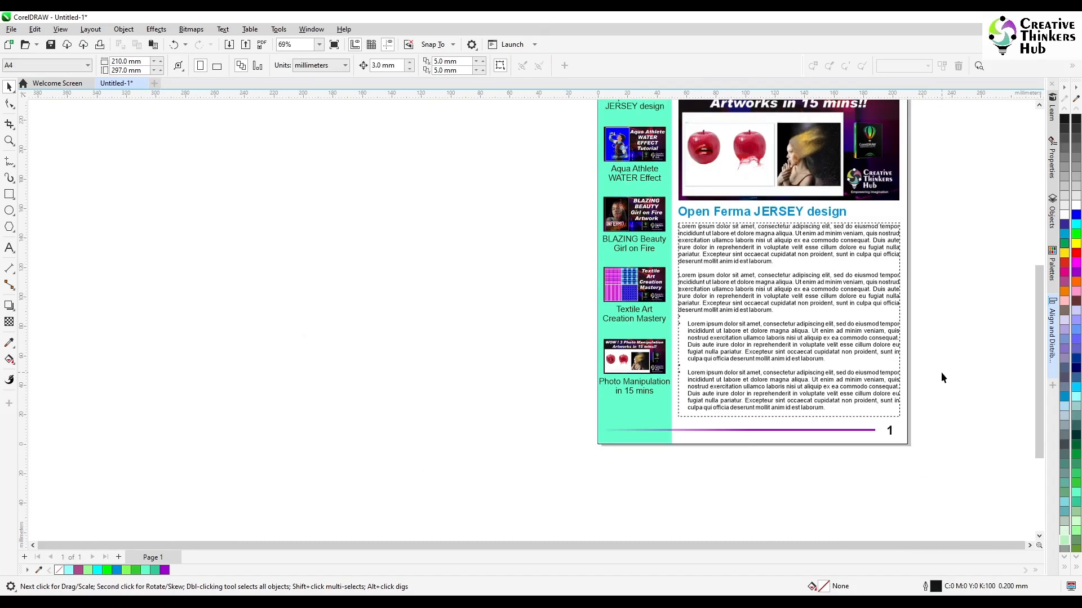
Duplicate page 1 with its layers and their contents, inserting the copy after the selected page.
key(super)
key(super)
click(318, 45)
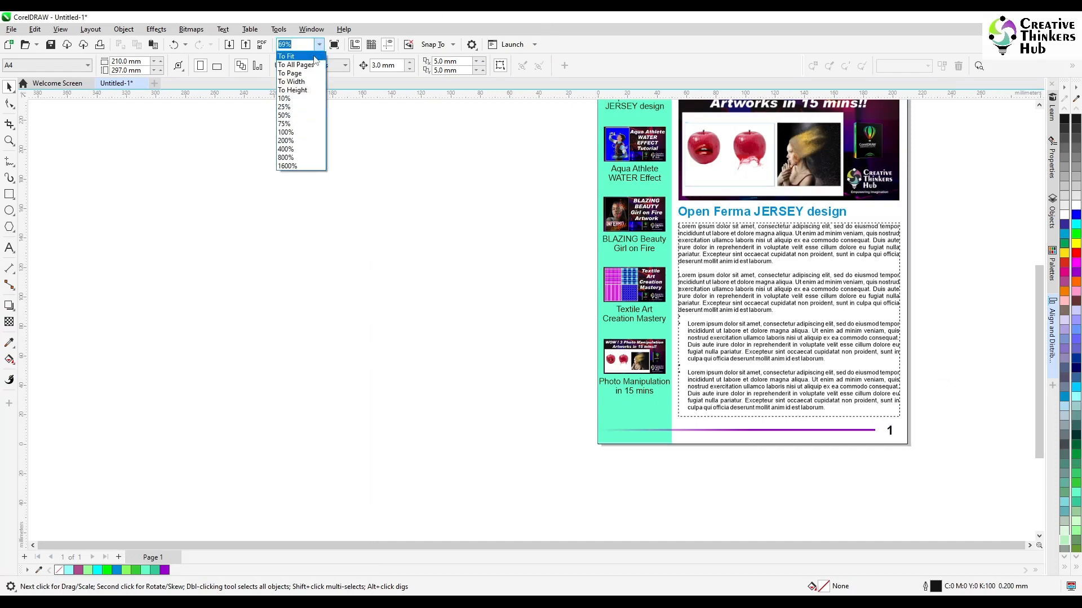
click(315, 64)
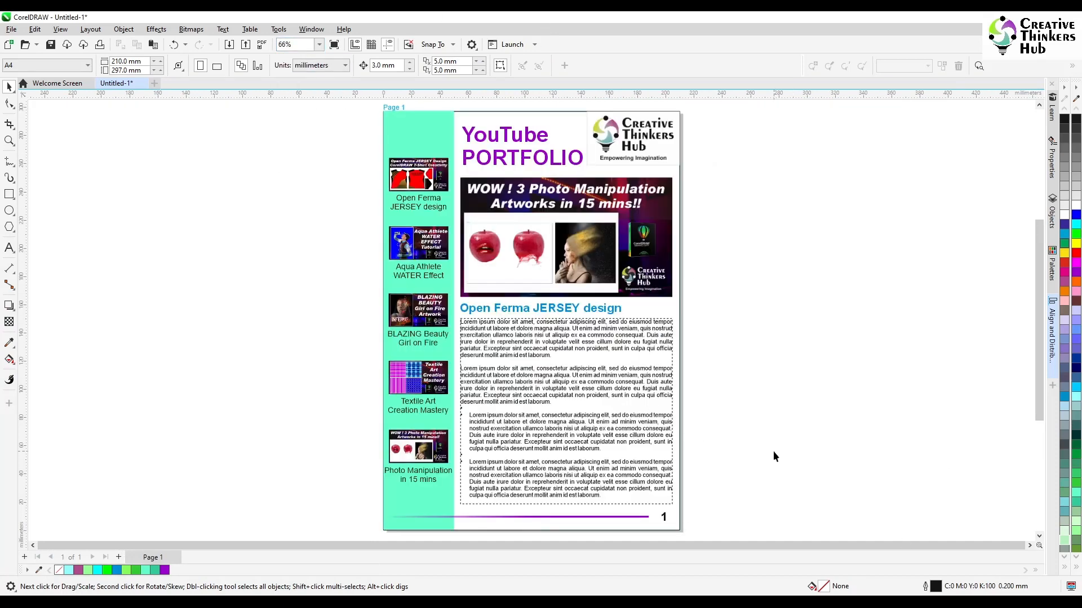
click(677, 527)
click(677, 529)
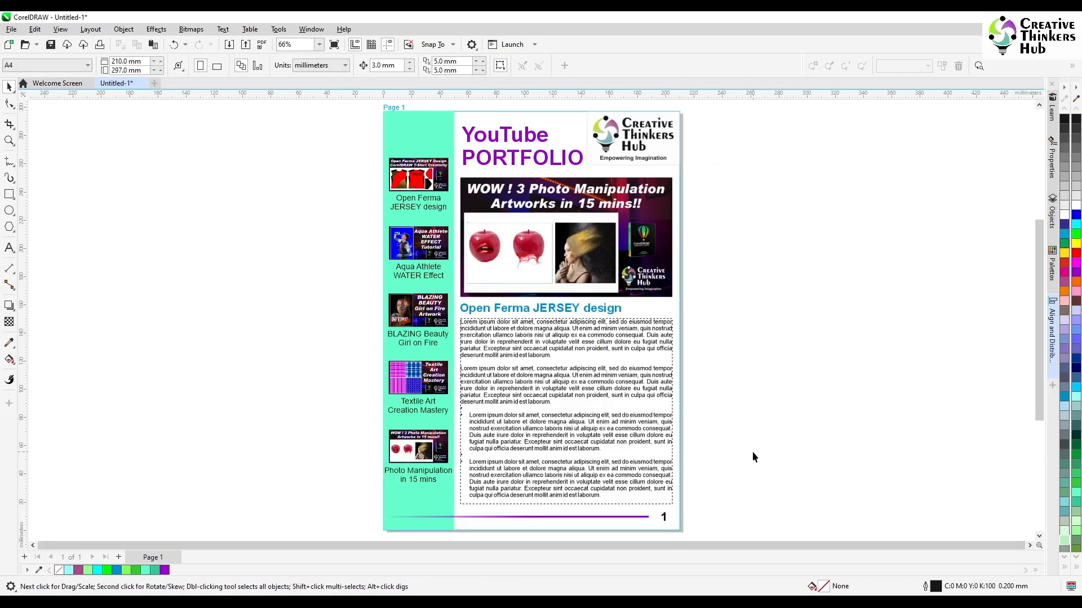
right_click(143, 559)
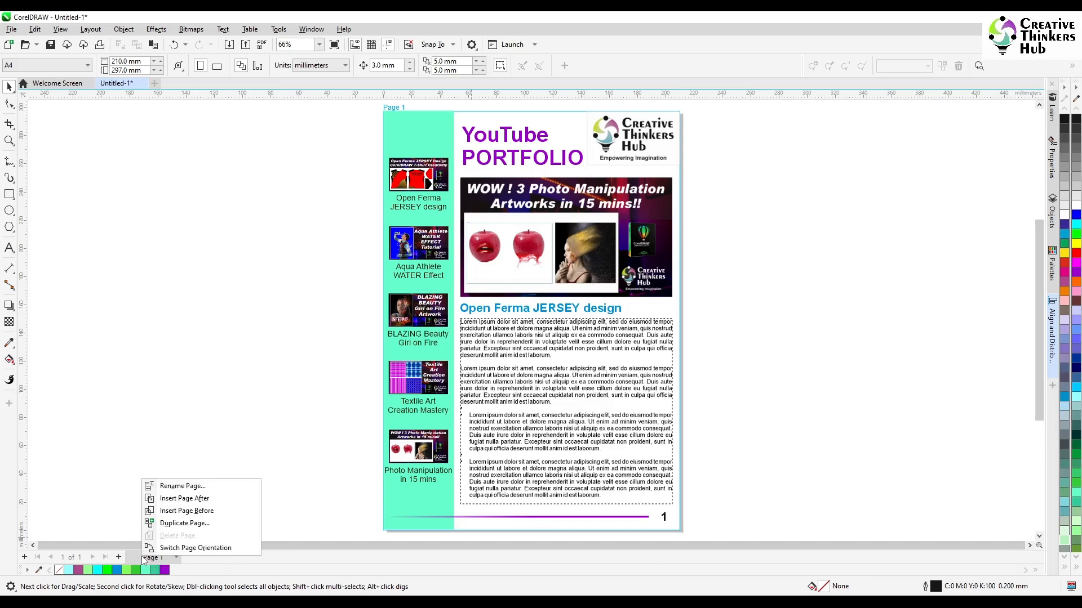
click(186, 523)
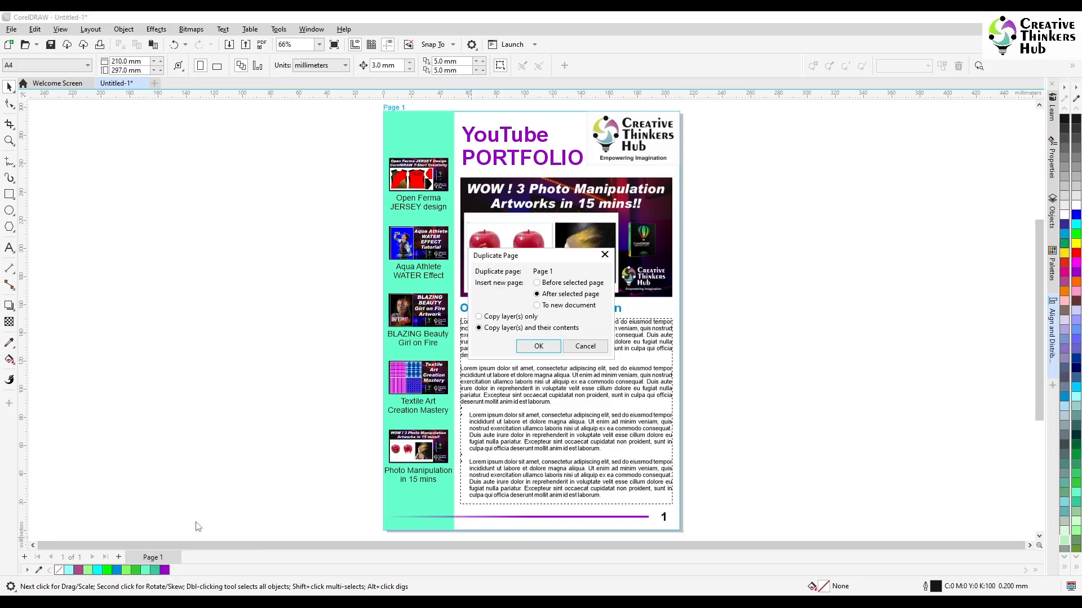
click(538, 346)
Duplicate pages 2, 3 and 4 in turn with their contents so the document has five identical pages.
right_click(209, 558)
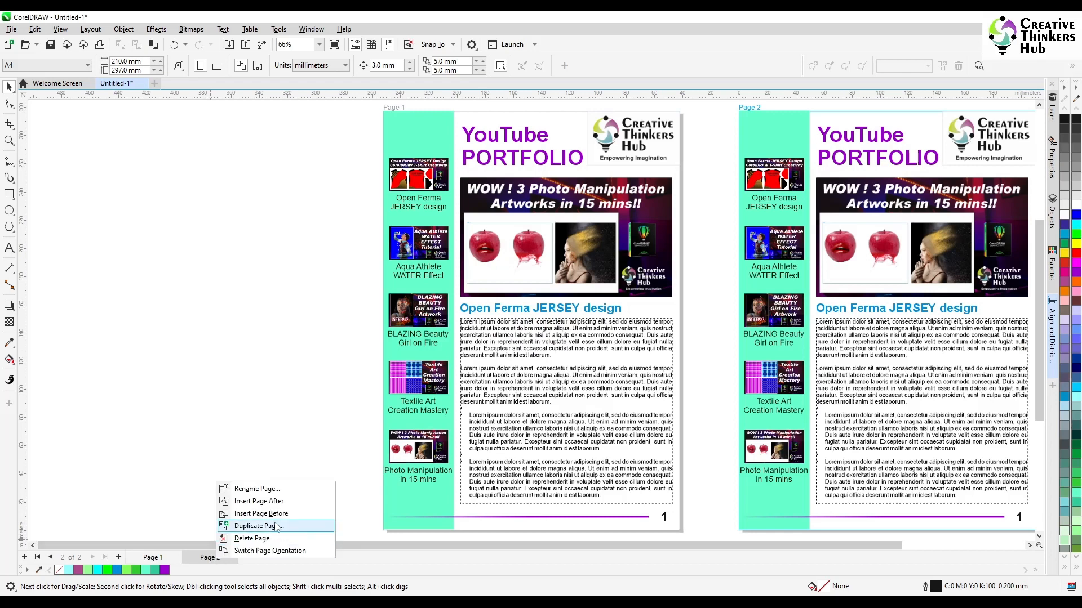
click(258, 526)
click(558, 349)
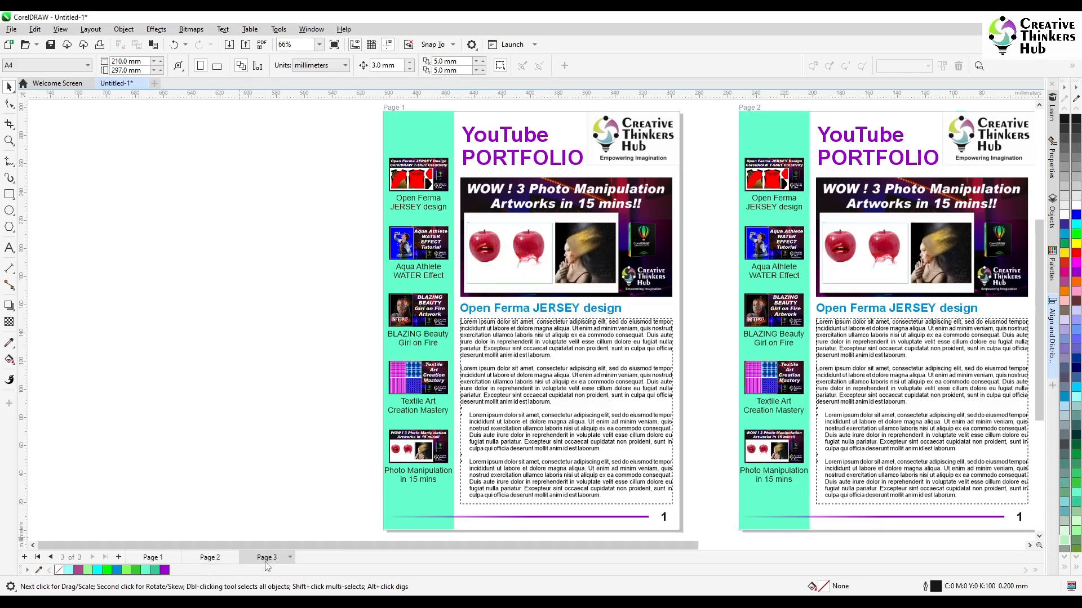
right_click(267, 566)
click(337, 529)
click(550, 351)
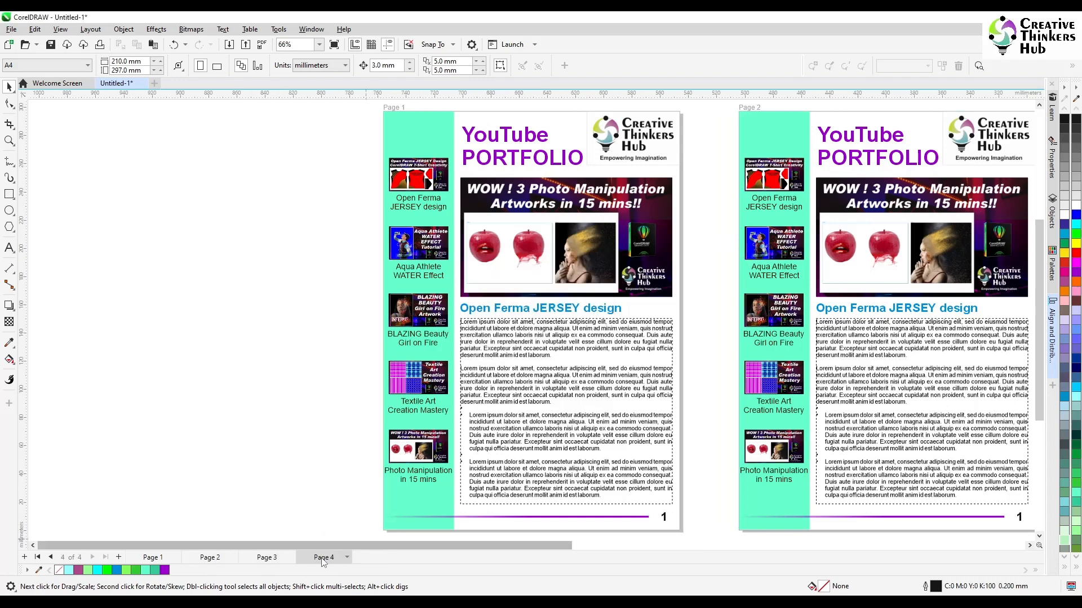
right_click(324, 564)
click(361, 528)
click(539, 346)
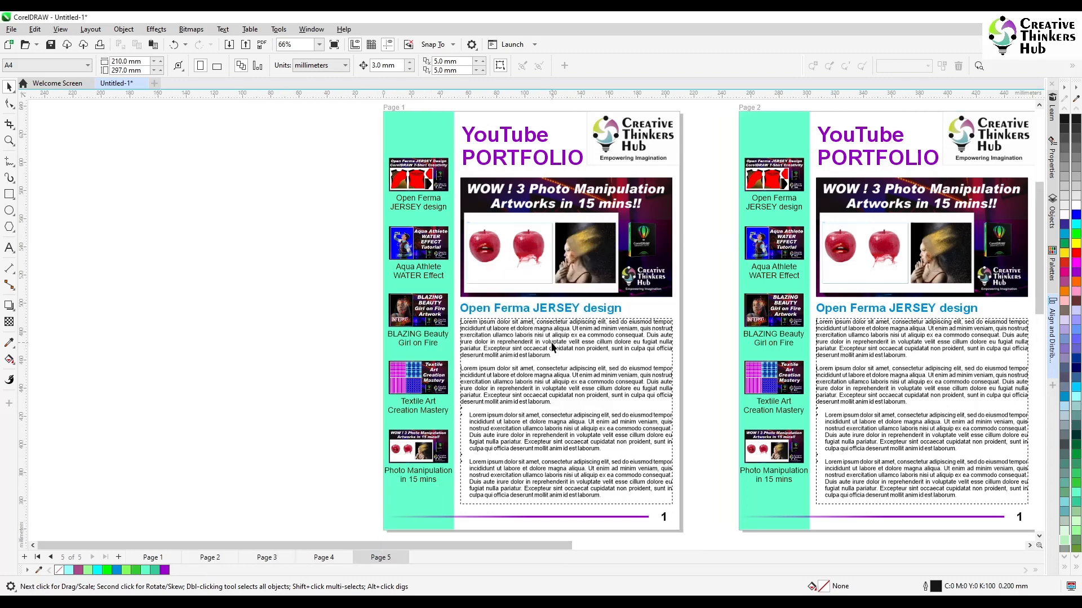
On page 5, send the WOW ! 3 Photo Manipulation banner to the back and delete the other stacked banners.
scroll(233, 414, down, 2)
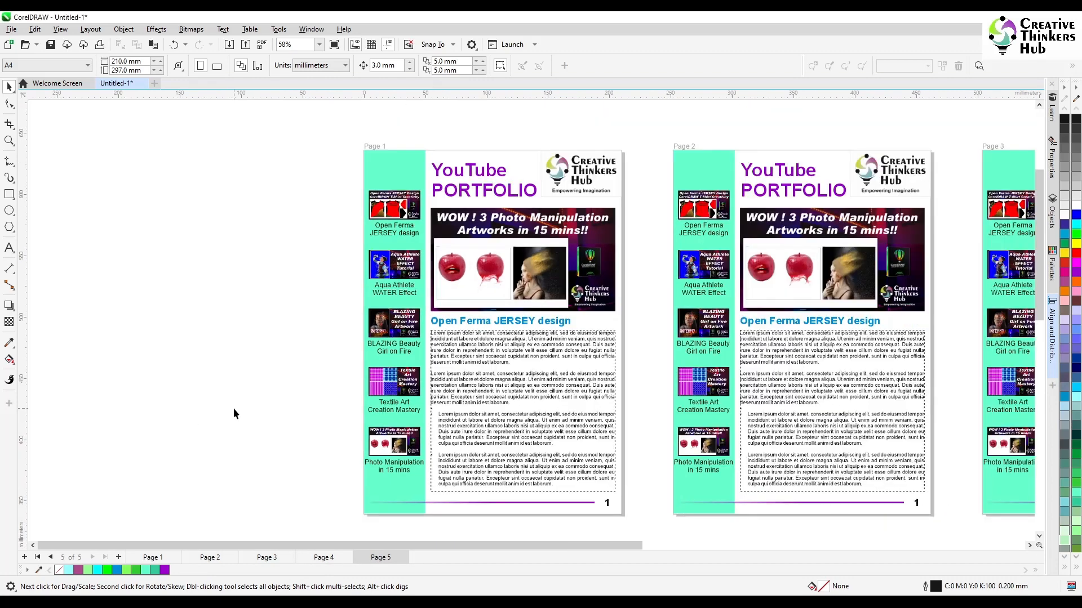
drag(449, 546, 660, 549)
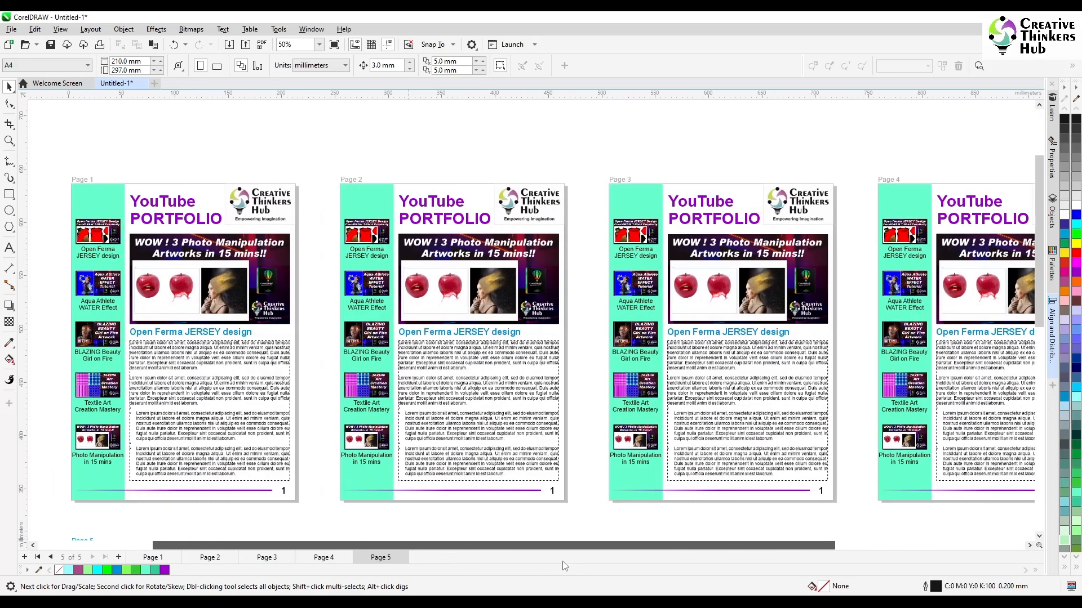
scroll(519, 522, down, 3)
drag(1040, 319, 1039, 393)
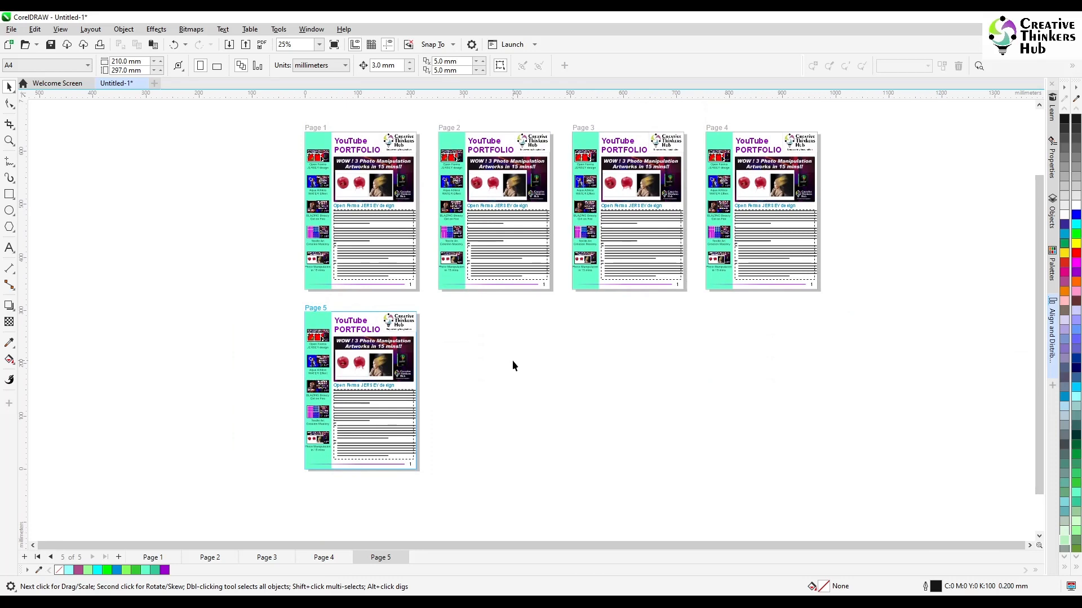
click(408, 366)
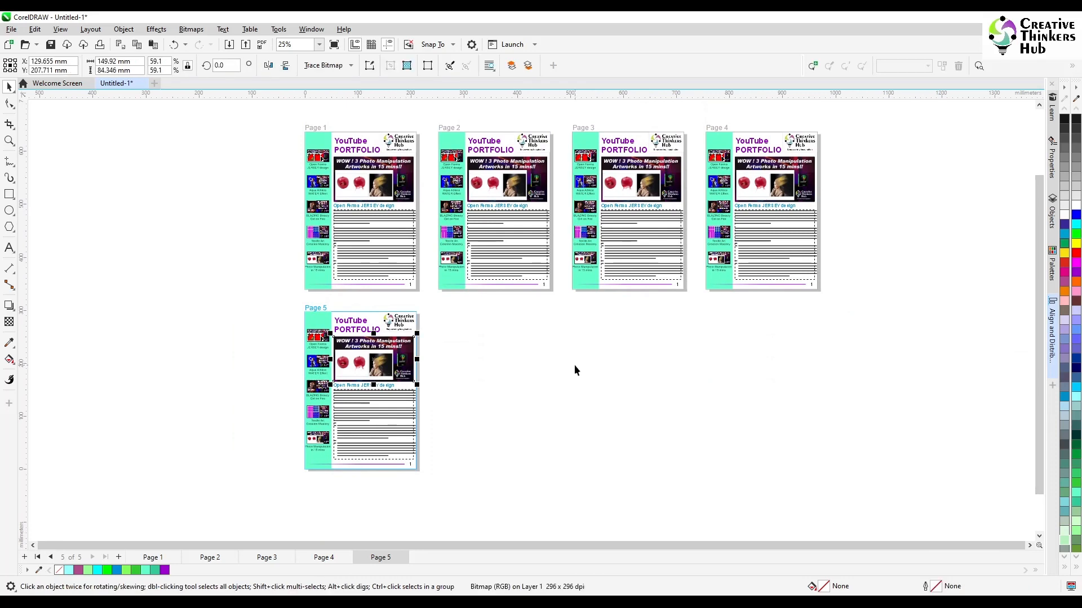
key(Delete)
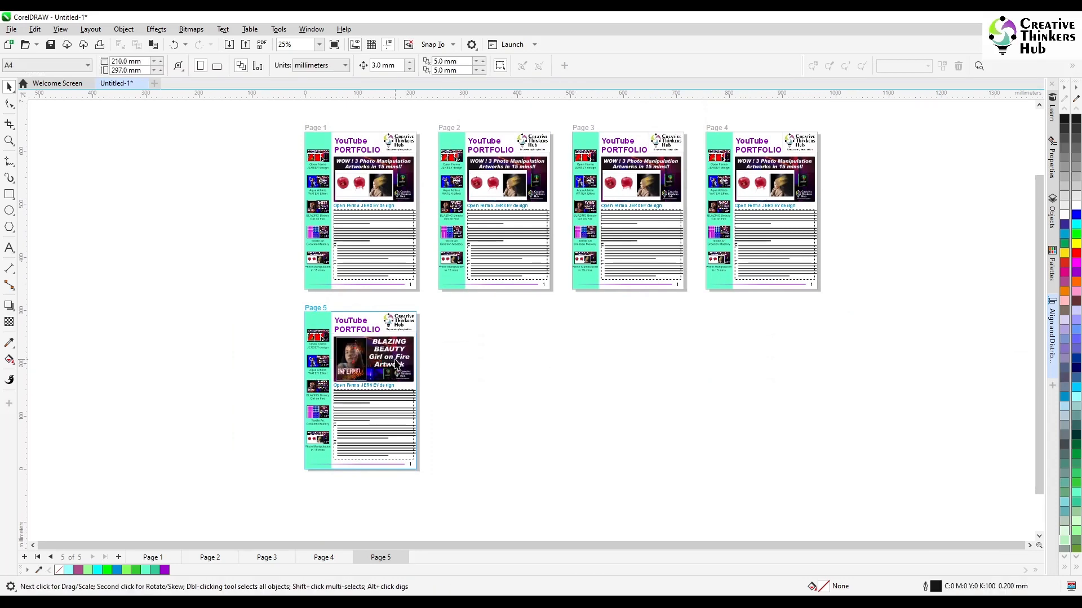
click(395, 360)
key(Delete)
click(395, 360)
key(Delete)
click(395, 360)
key(Delete)
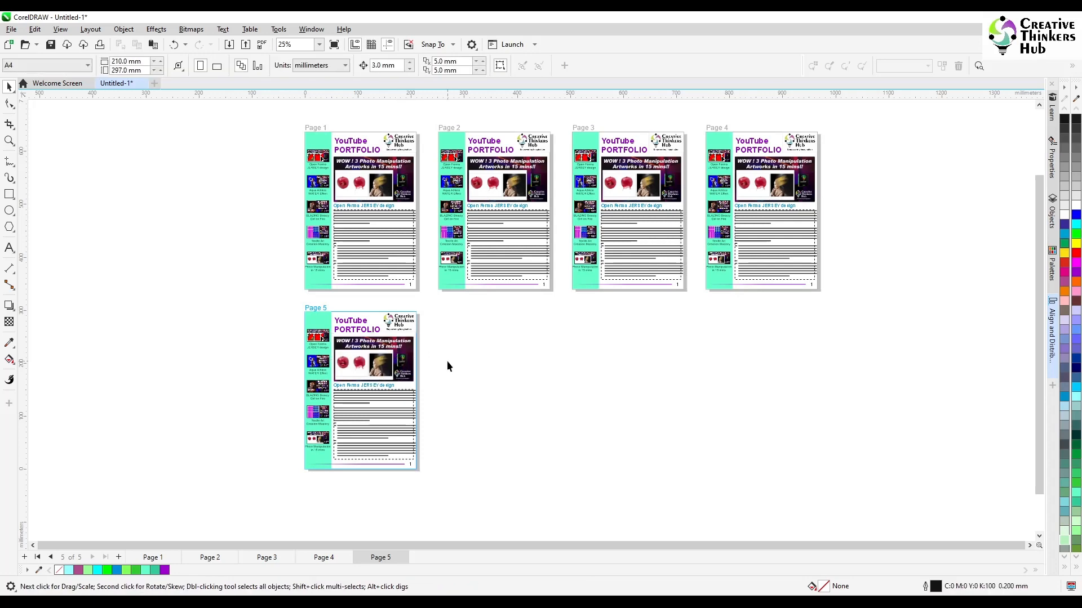
Delete the stacked banners on page 1 until only the Open Ferma JERSEY Design banner is left.
click(394, 192)
key(Delete)
click(394, 192)
key(Delete)
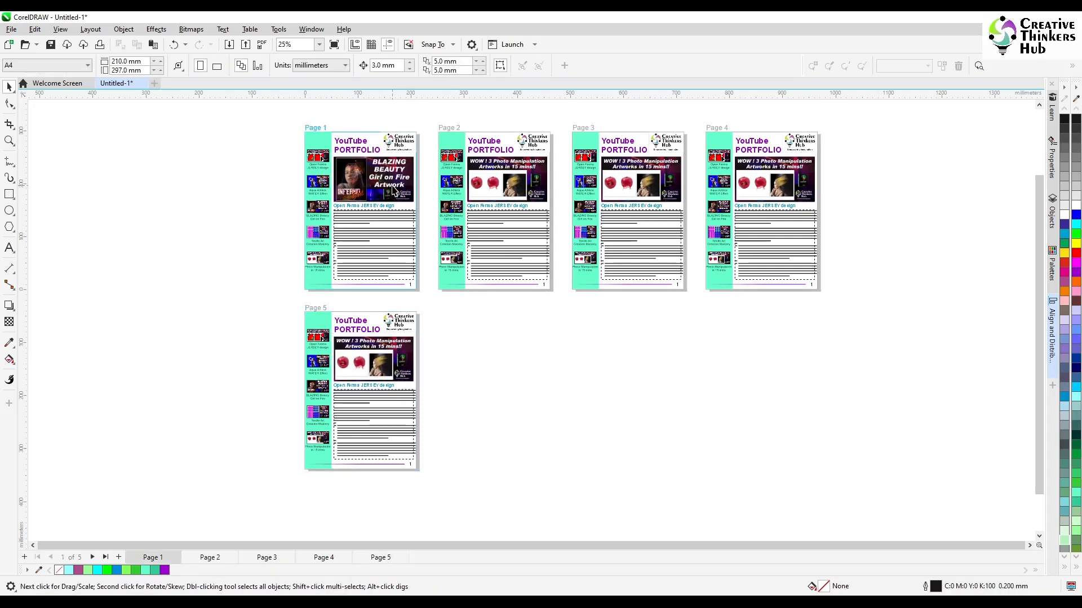
click(394, 191)
key(Delete)
click(394, 192)
key(Delete)
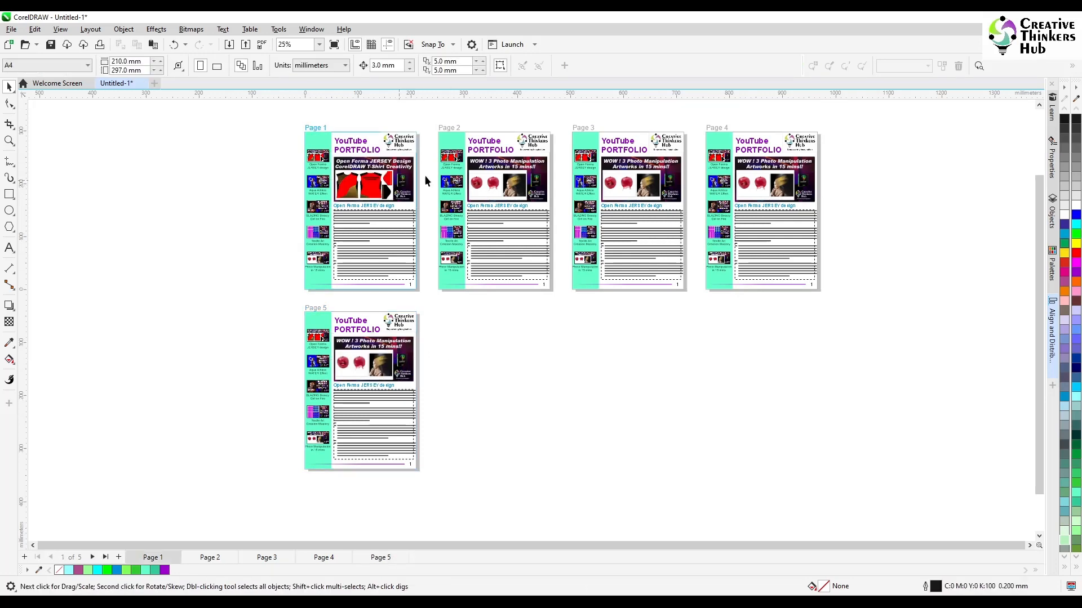
Remove the stacked banners on page 2, keeping only the Aqua Athlete WATER EFFECT Tutorial banner.
click(500, 169)
key(Delete)
click(499, 169)
key(Delete)
click(499, 169)
key(Delete)
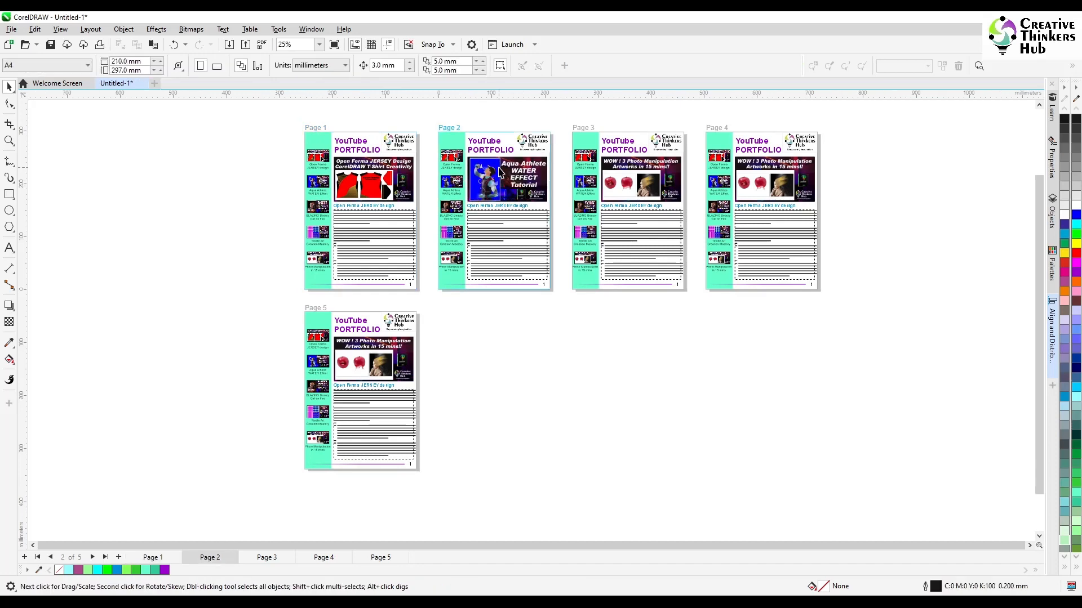
click(501, 171)
key(Delete)
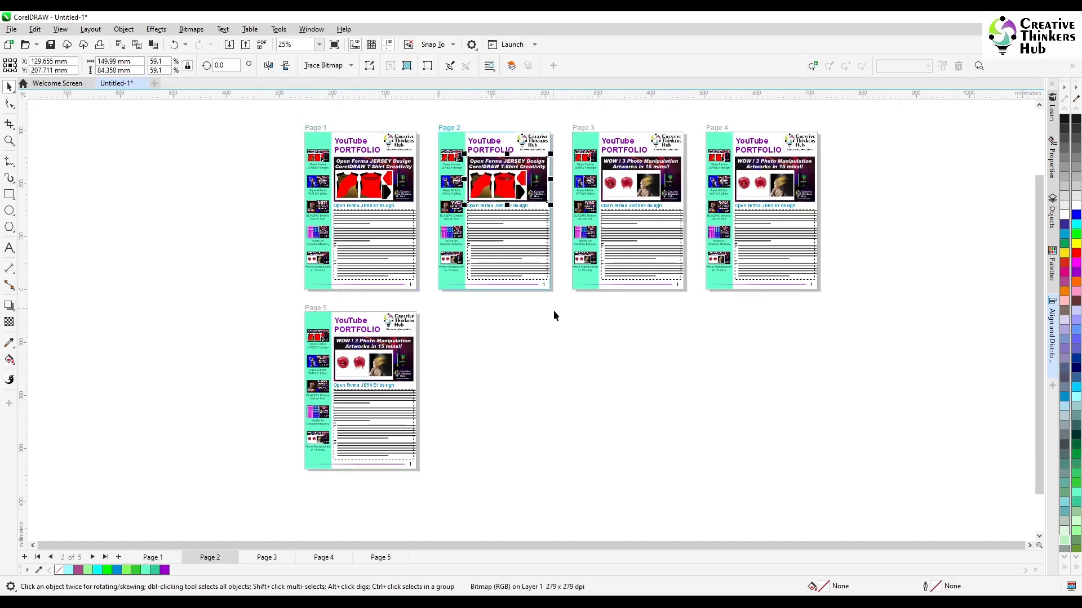
click(515, 160)
key(Delete)
On page 3, keep only the BLAZING BEAUTY Girl on Fire banner by sending it to the back and deleting the others.
click(648, 191)
key(Delete)
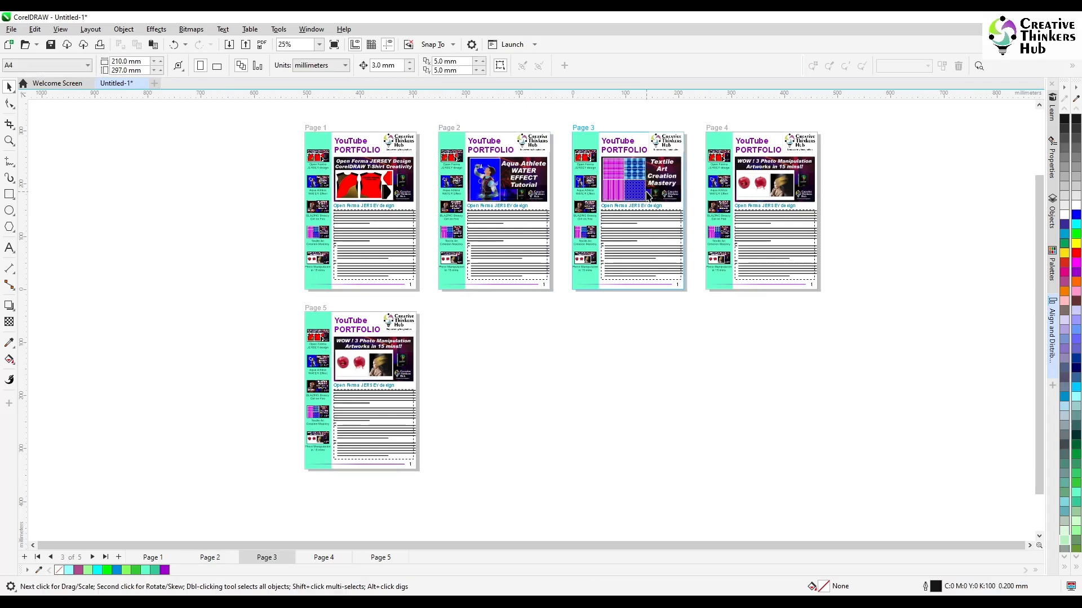
click(648, 195)
key(Delete)
click(646, 192)
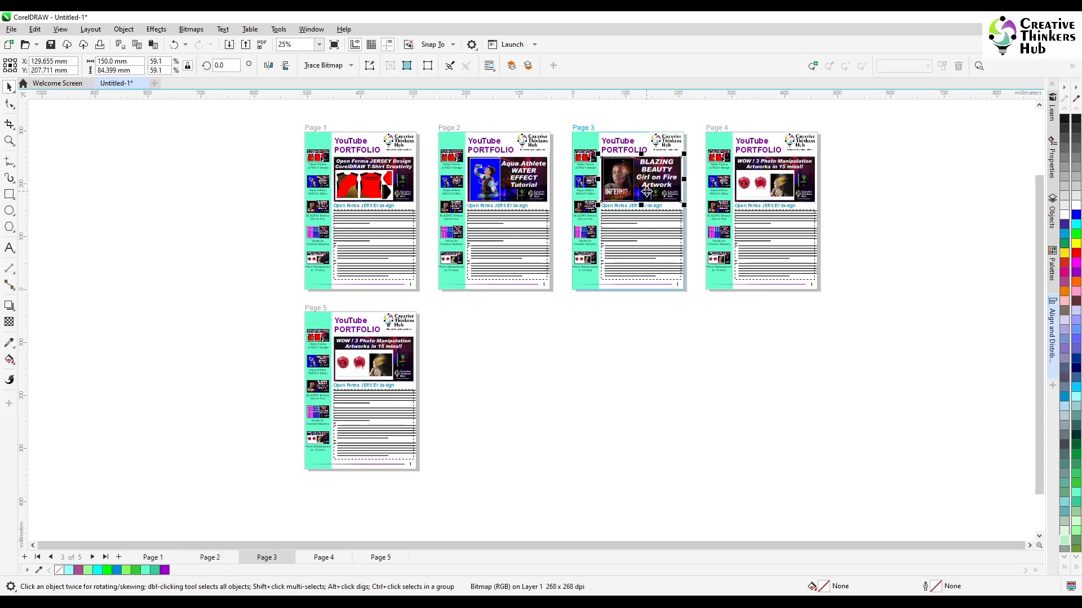
key(shift+Page_Down)
click(687, 417)
click(651, 166)
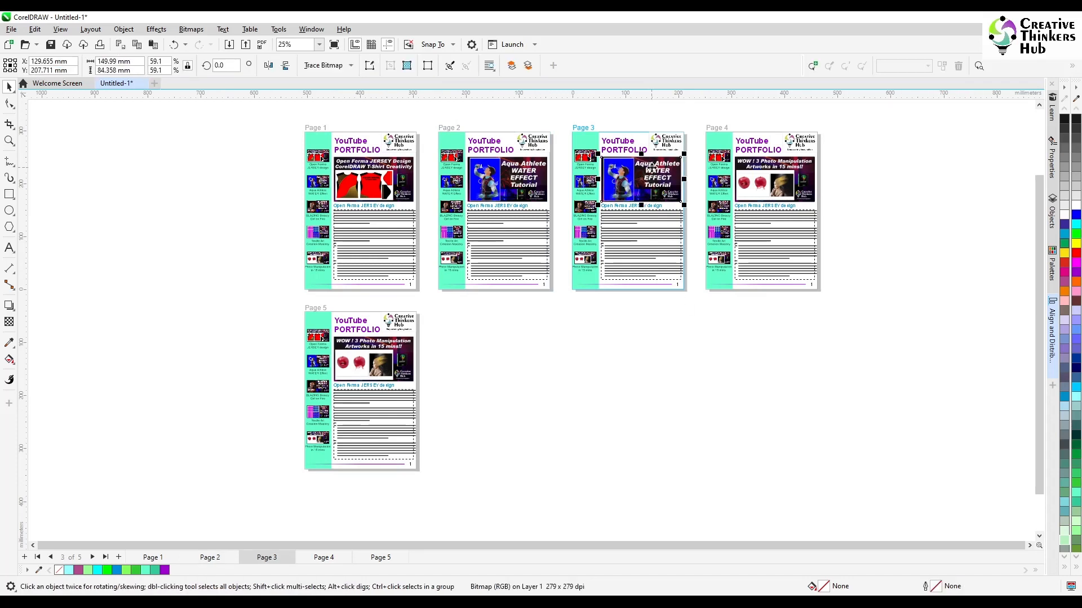
key(Delete)
click(648, 179)
key(Delete)
On page 4, send the Textile Art Creation Mastery banner to the back and delete the other stacked banners.
click(770, 179)
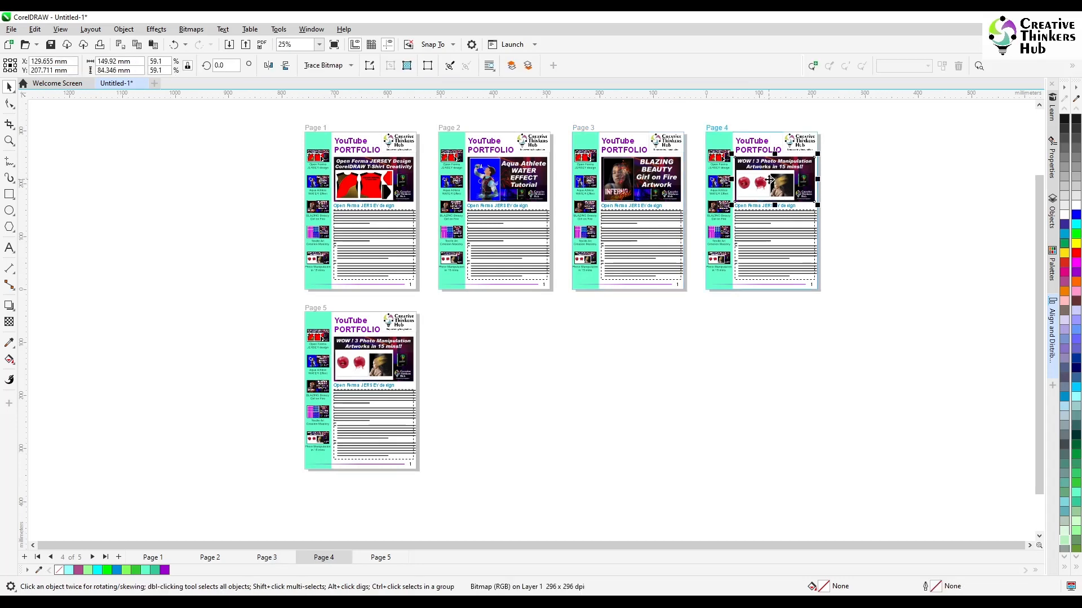
key(Delete)
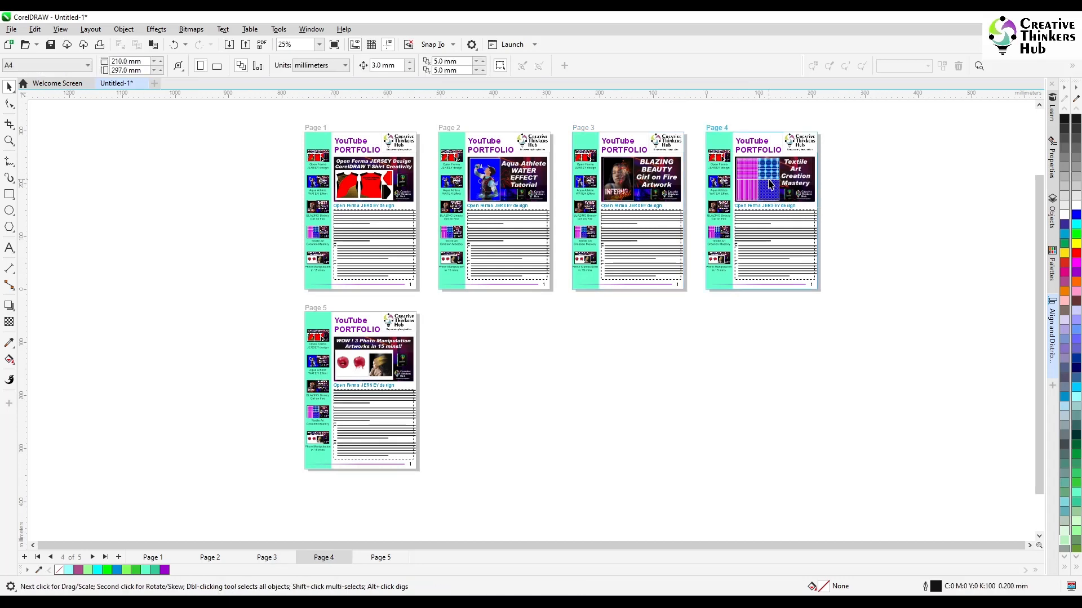
click(769, 180)
key(shift+Page_Down)
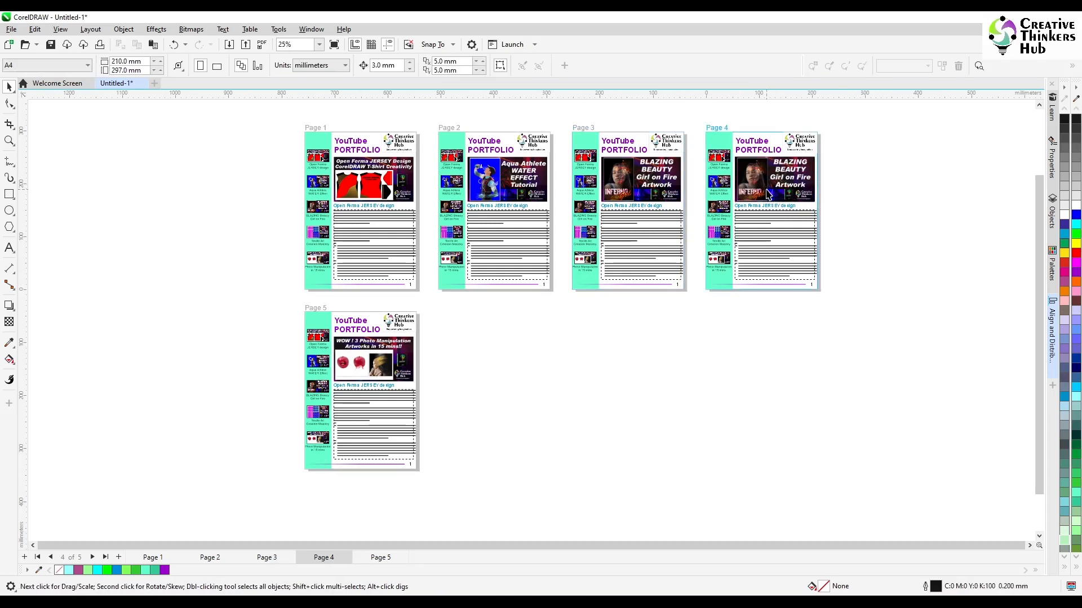
key(Delete)
click(766, 189)
key(Delete)
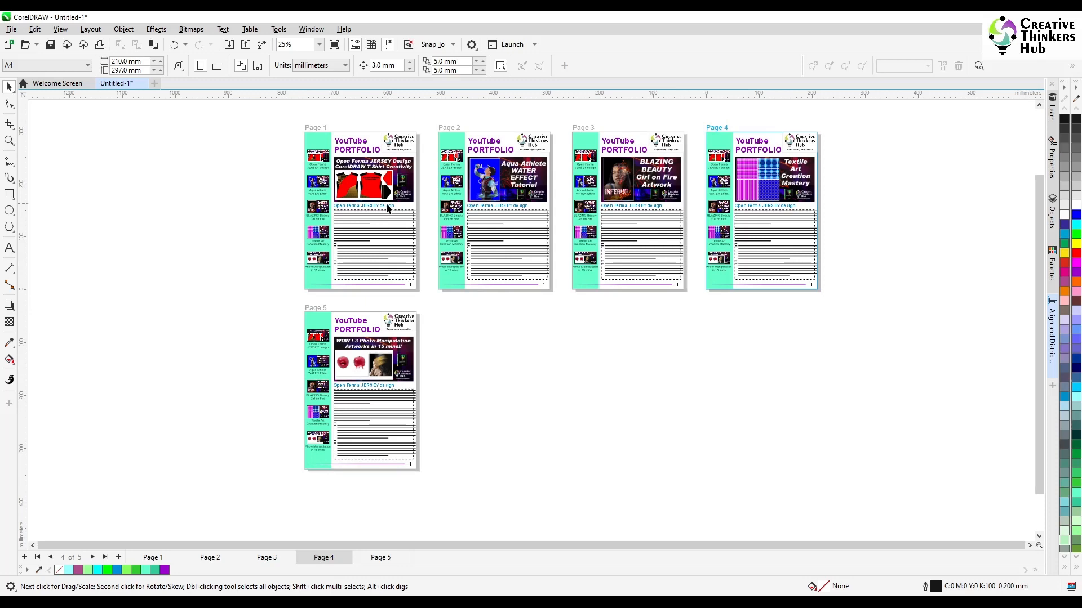
Change the heading under the page 2 banner to "Aqua Athlete - WATER Effect".
scroll(500, 206, up, 2)
click(449, 204)
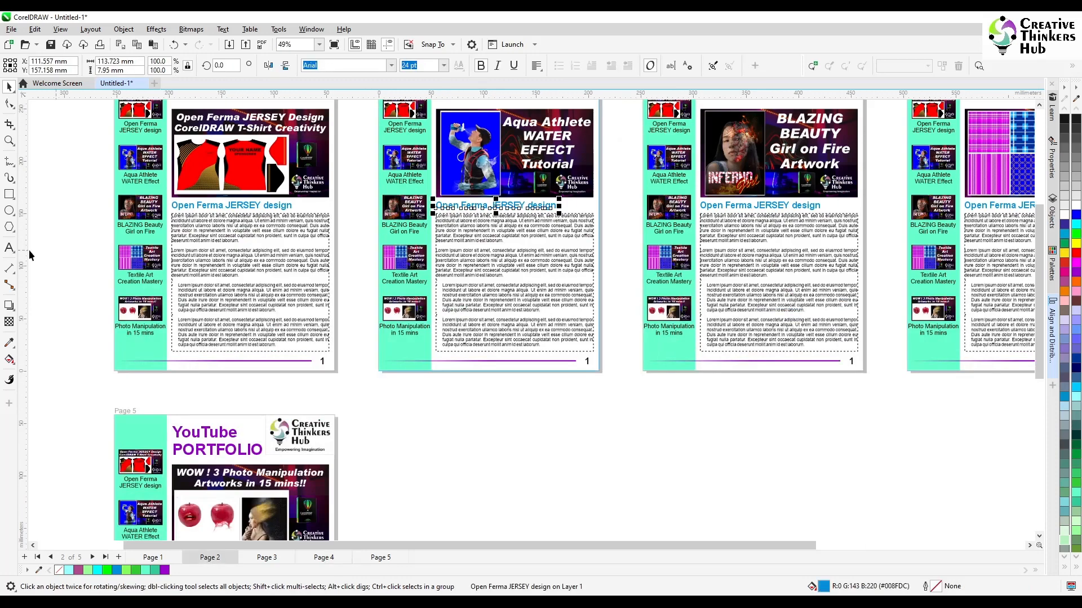
click(9, 248)
key(ctrl+a)
text(aqua)
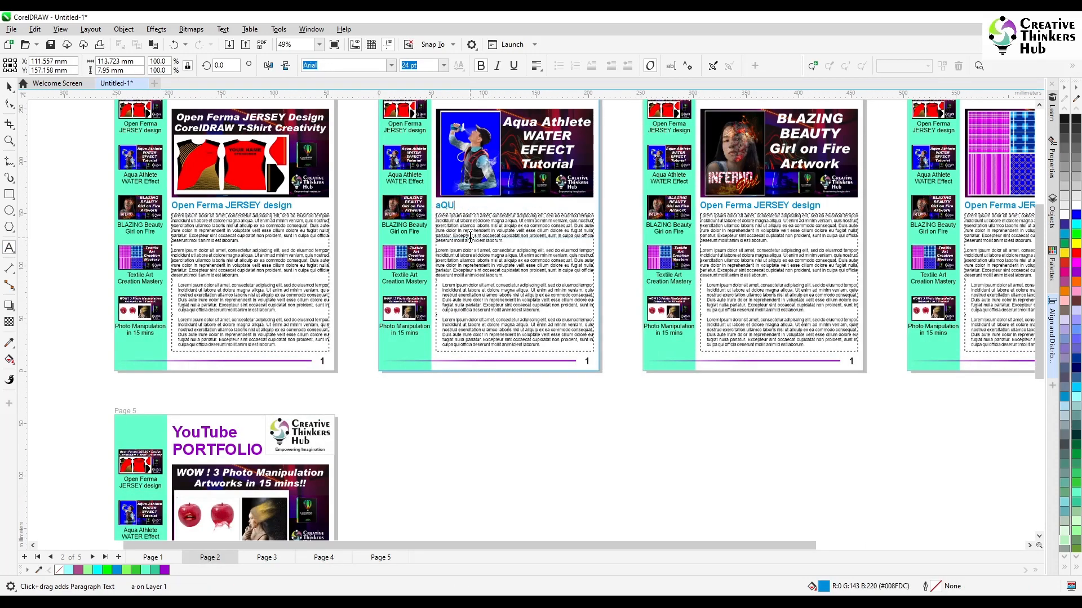
key(BackSpace)
key(BackSpace)
key(BackSpace)
key(BackSpace)
text(Aqua th)
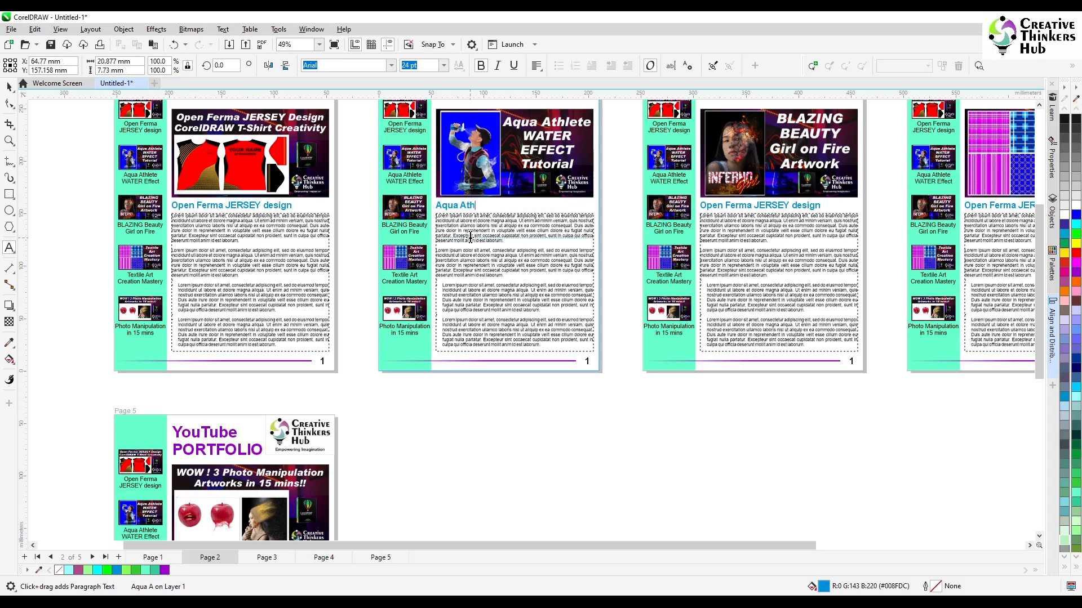
text(lete - WATER Effect)
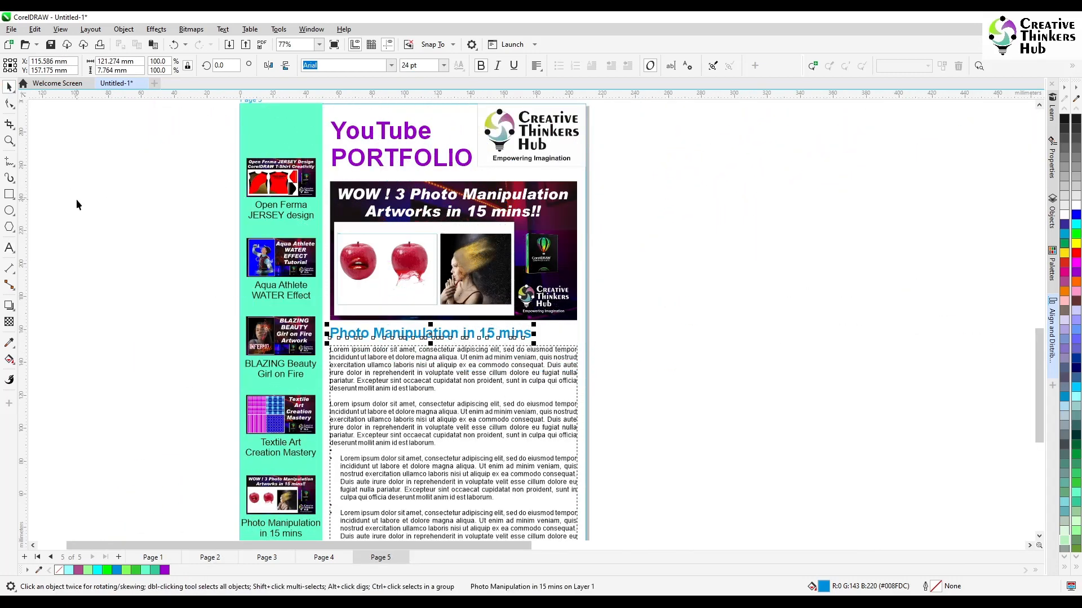
Review the banners and headings across all five pages in one overview.
scroll(92, 288, down, 4)
scroll(376, 248, down, 1)
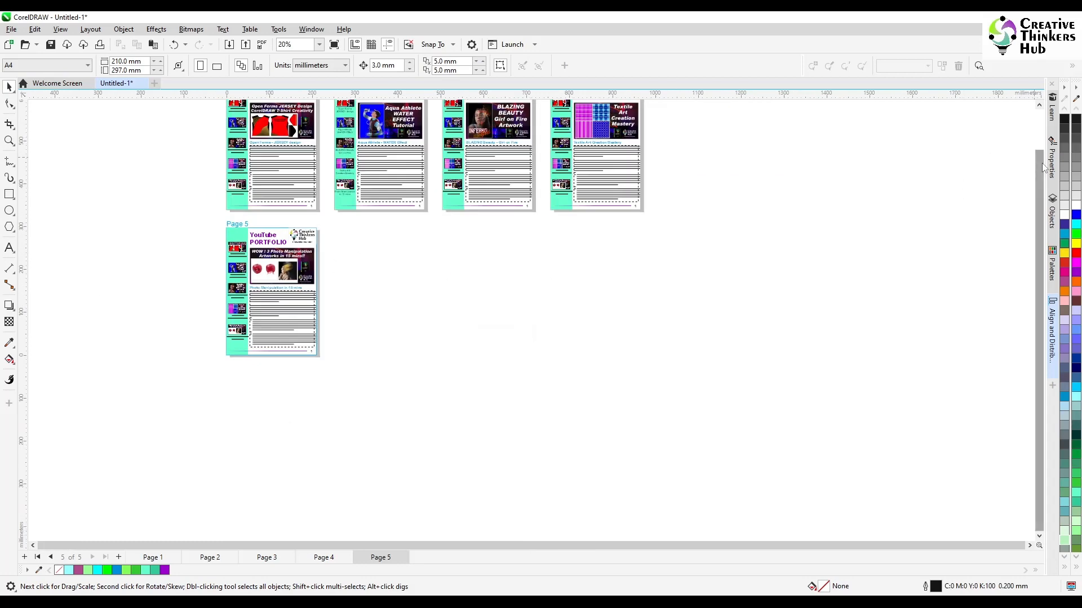
drag(1039, 224, 1039, 126)
click(9, 141)
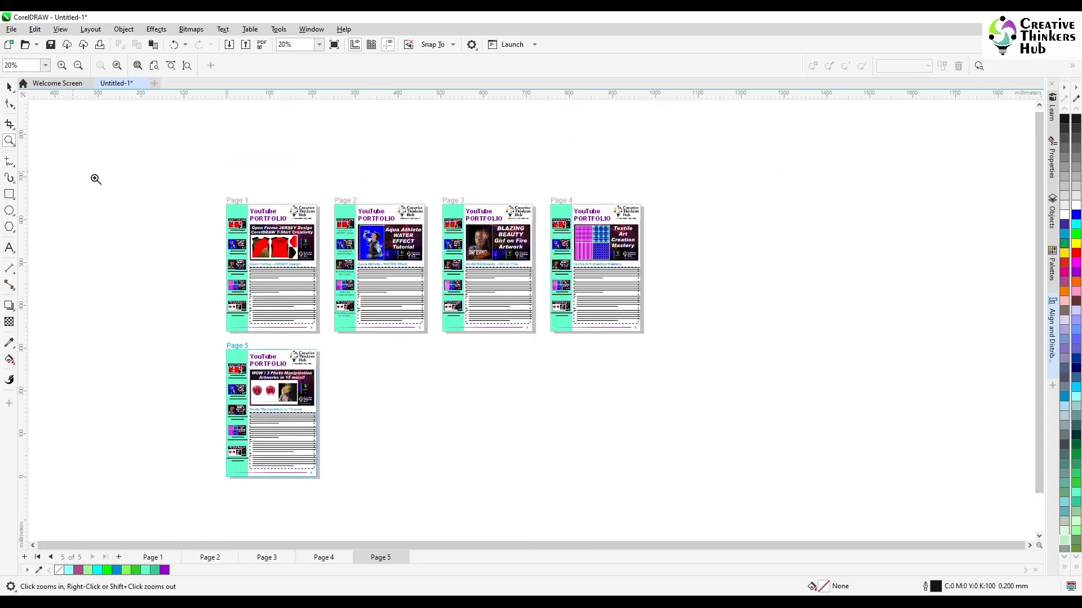
drag(219, 195, 647, 479)
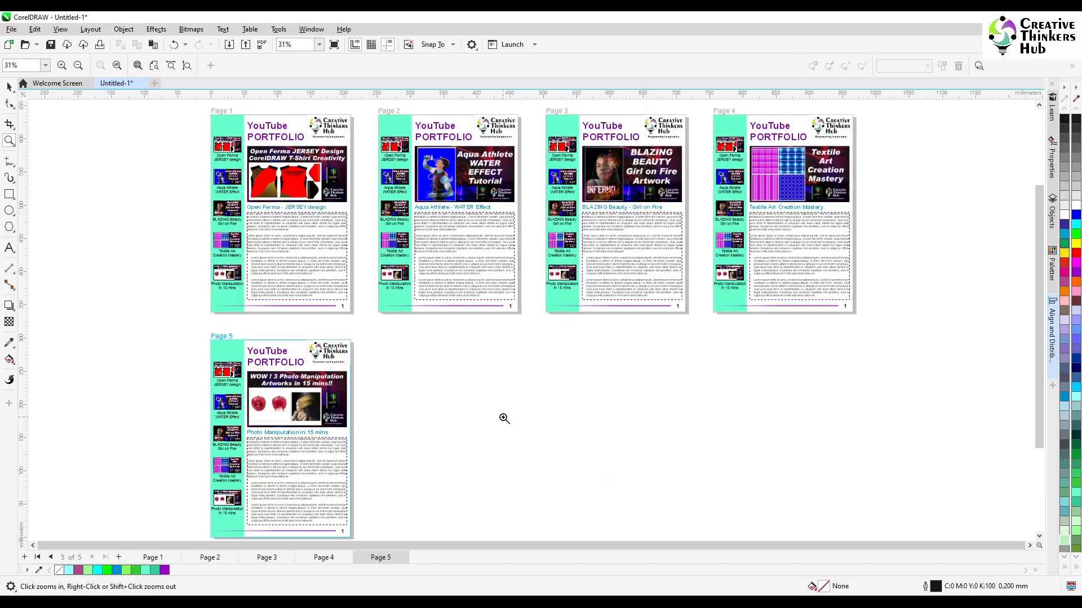
click(9, 87)
click(227, 158)
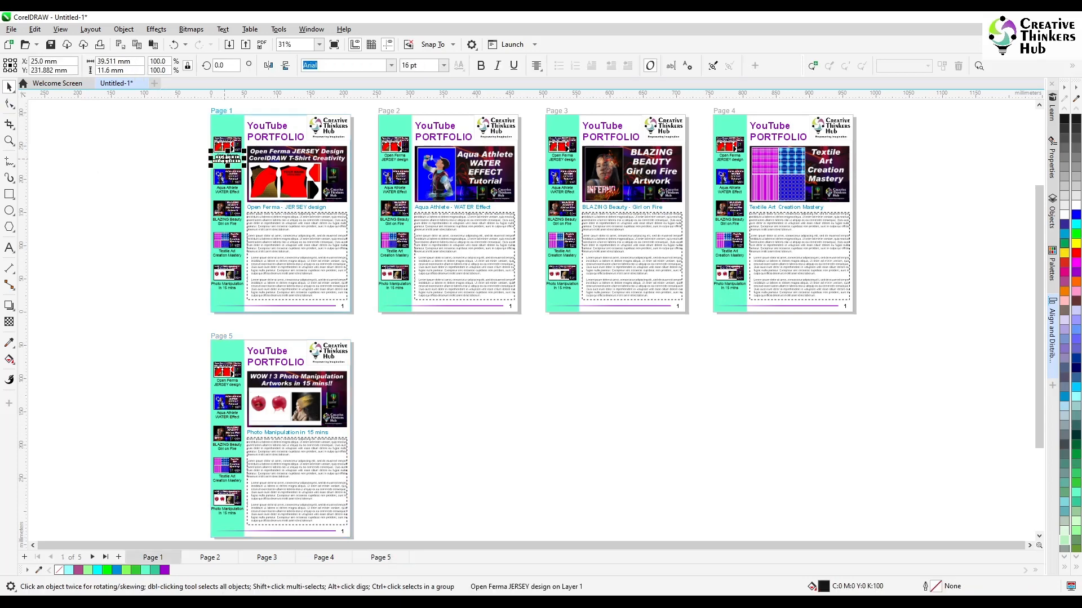
click(136, 157)
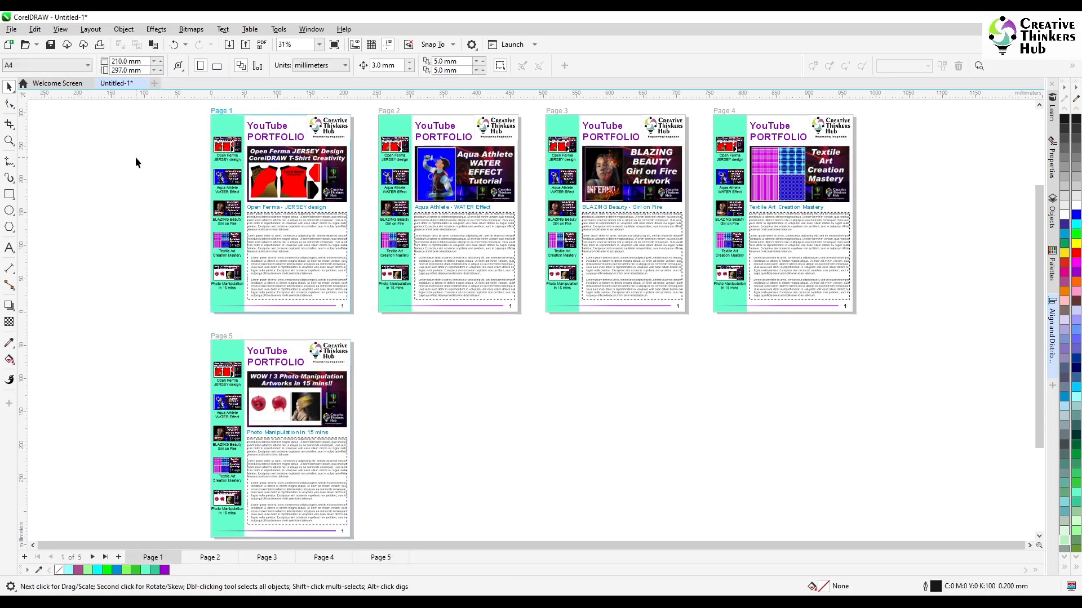
Hide the Internet toolbar and display it again to get its link options.
click(311, 30)
mouse_move(331, 193)
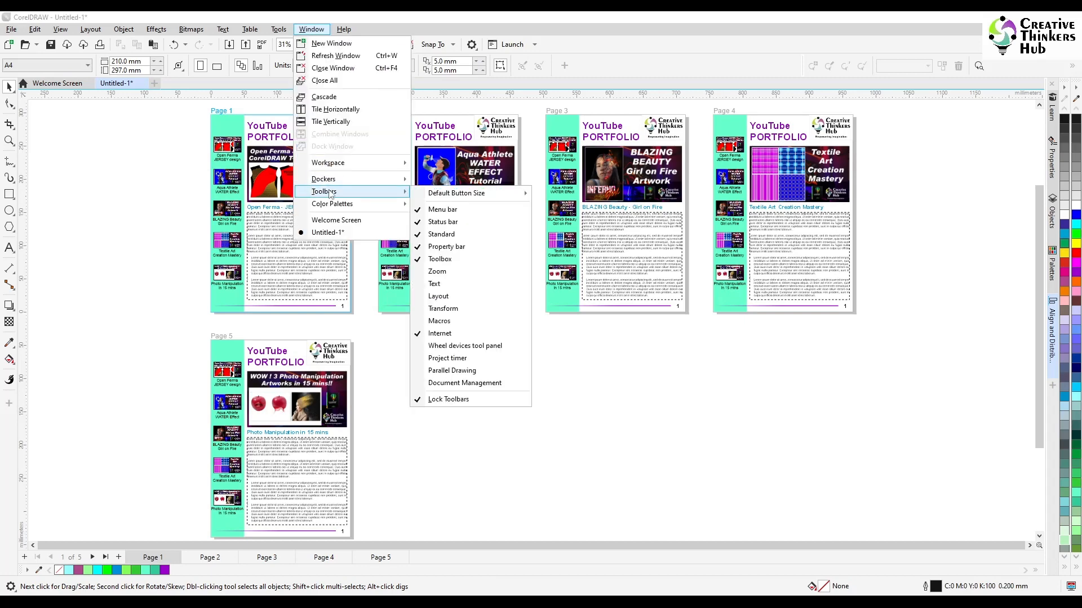
click(440, 334)
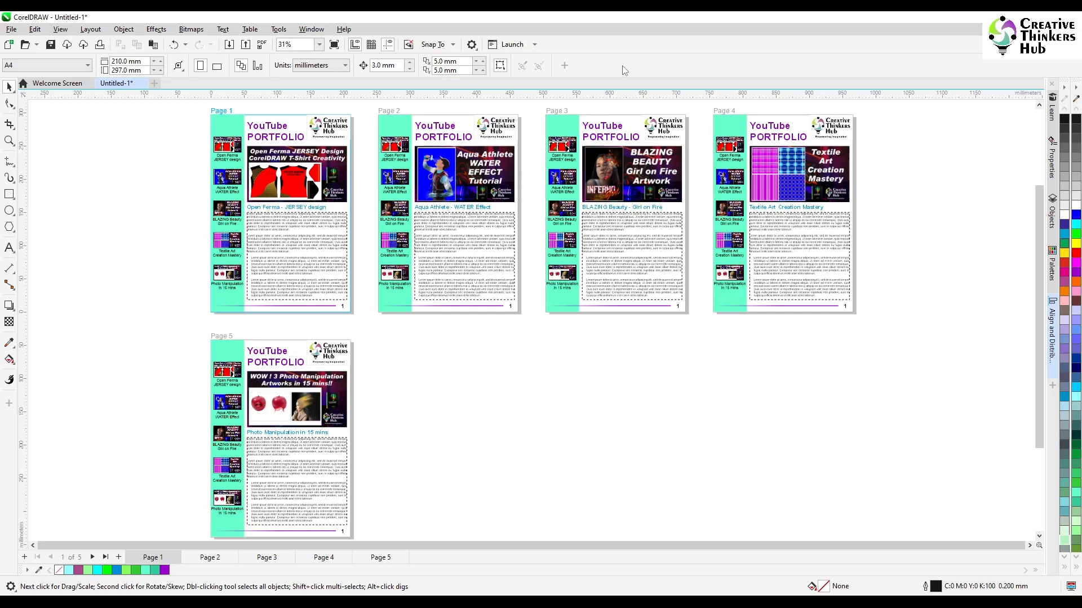
click(312, 29)
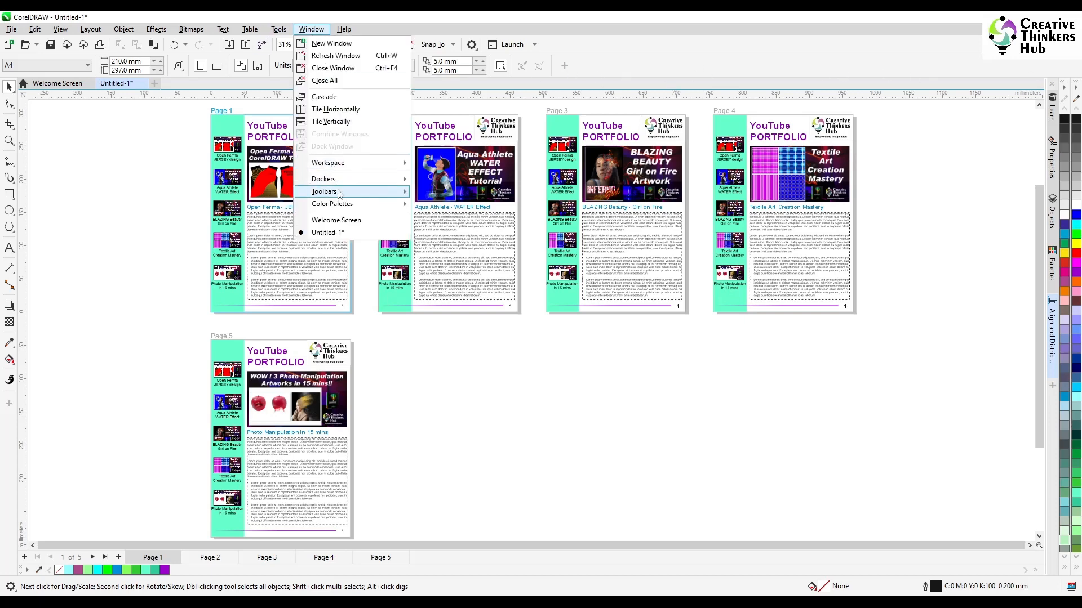
mouse_move(338, 191)
click(445, 334)
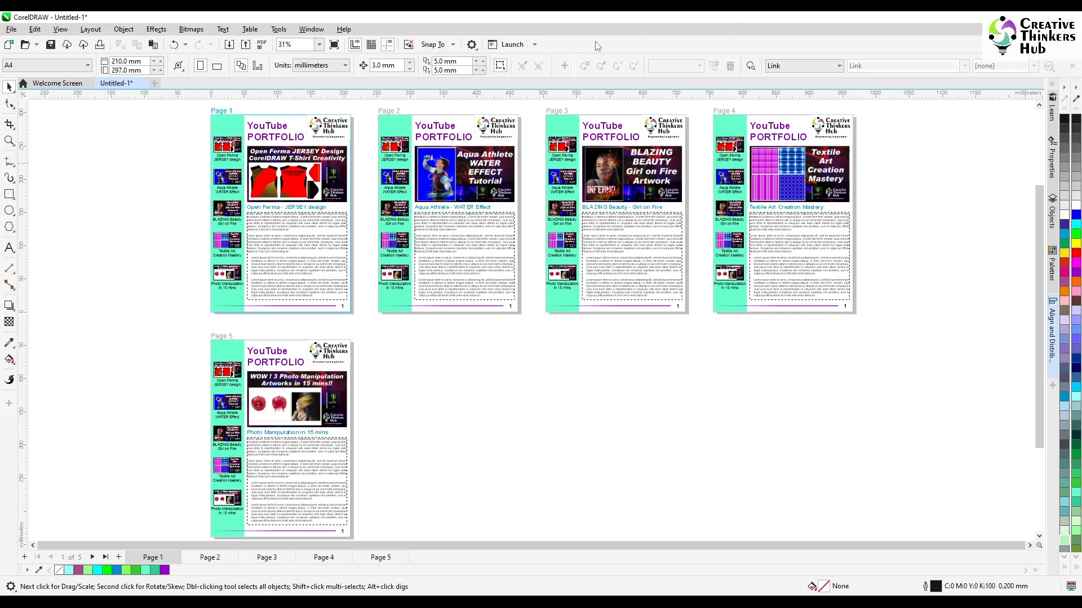
Link the "Open Ferma JERSEY design" caption in the page 1 sidebar to Top Of Page 1.
click(220, 162)
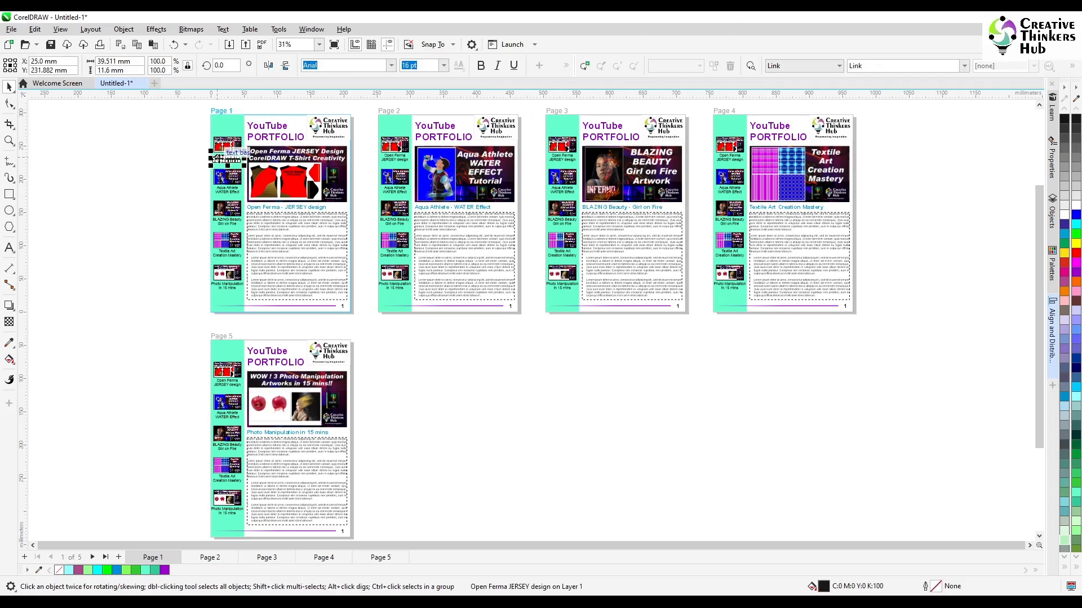
click(839, 66)
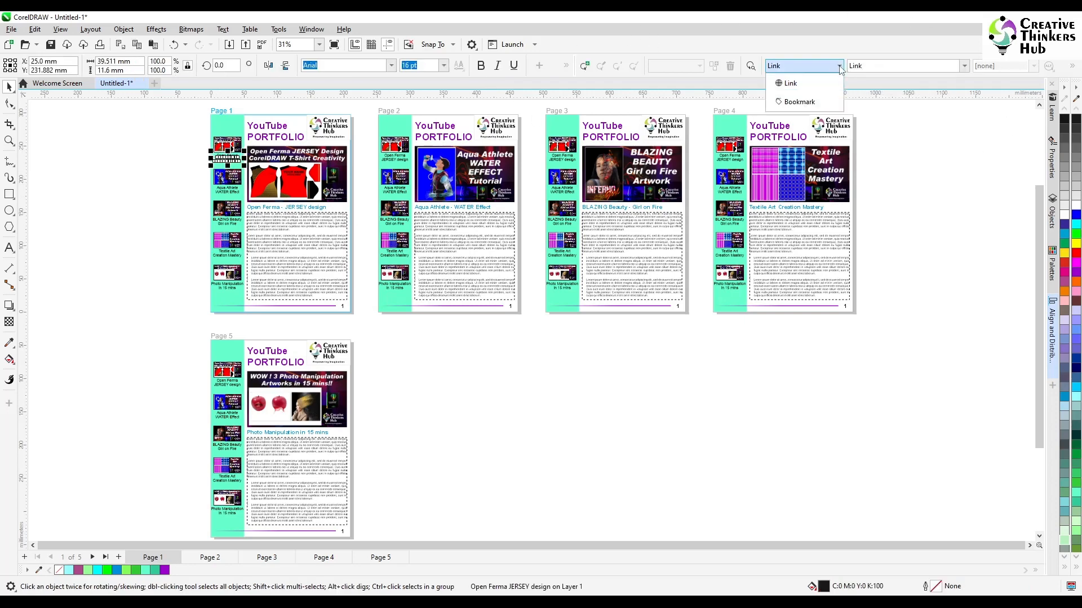
click(780, 79)
click(964, 66)
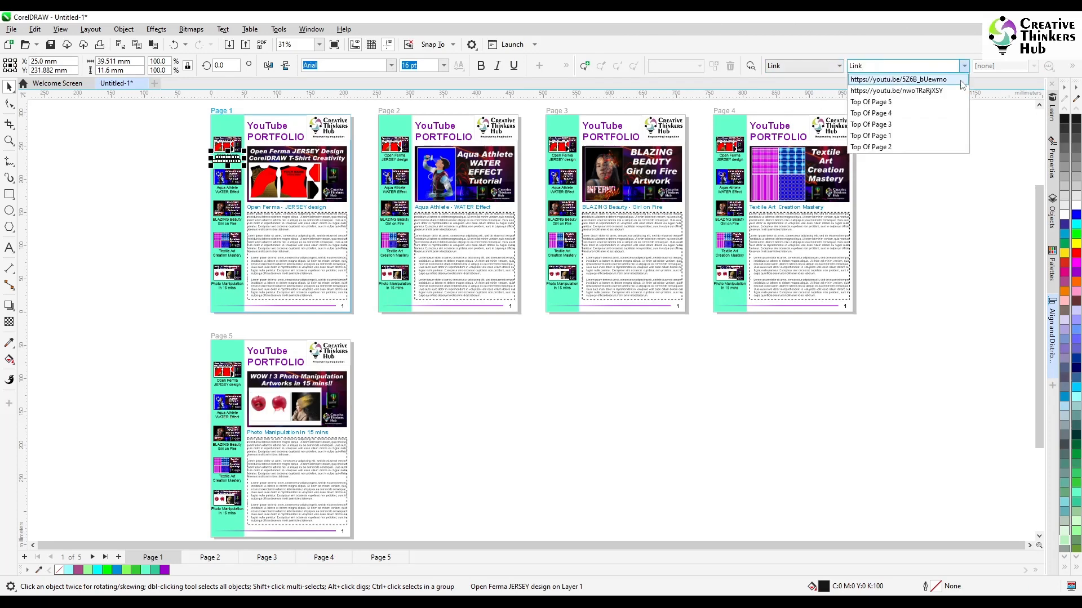
click(917, 140)
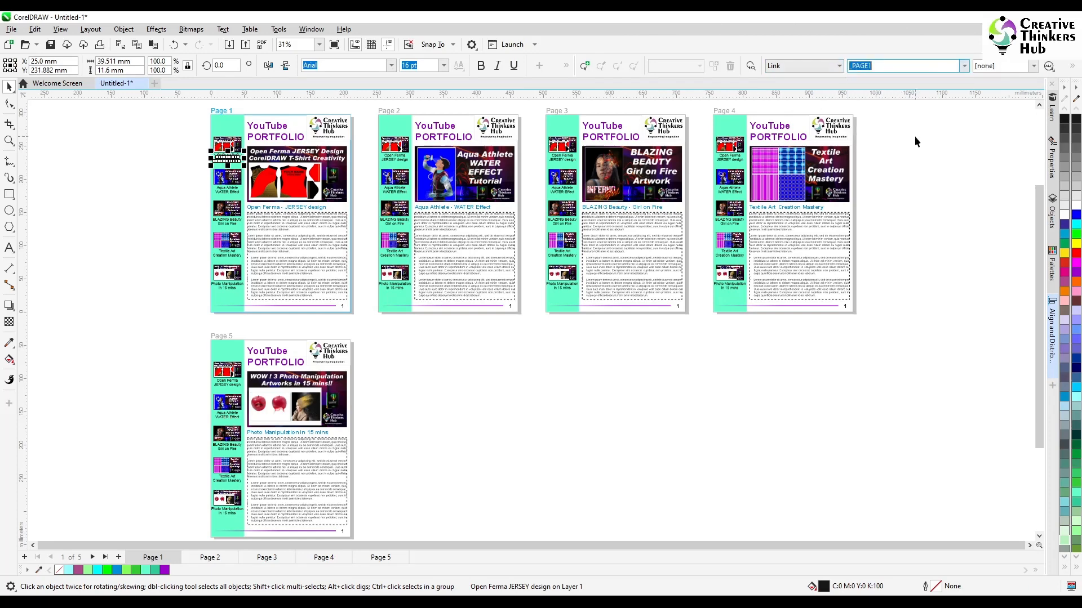
Link the Open Ferma JERSEY Design thumbnail in the page 1 sidebar to Top Of Page 1.
click(9, 141)
drag(198, 106, 362, 313)
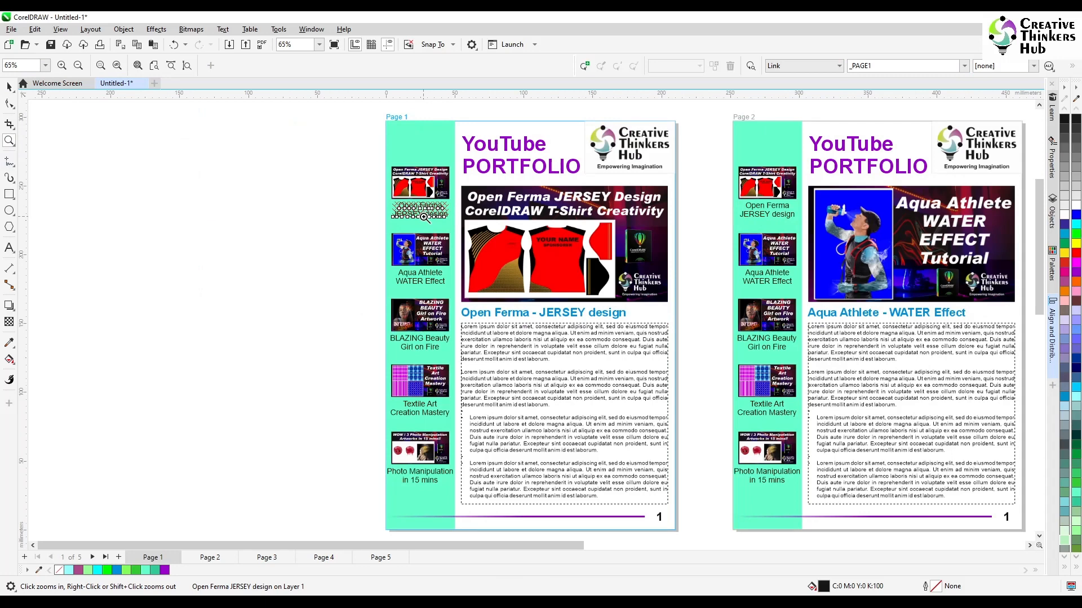
click(9, 86)
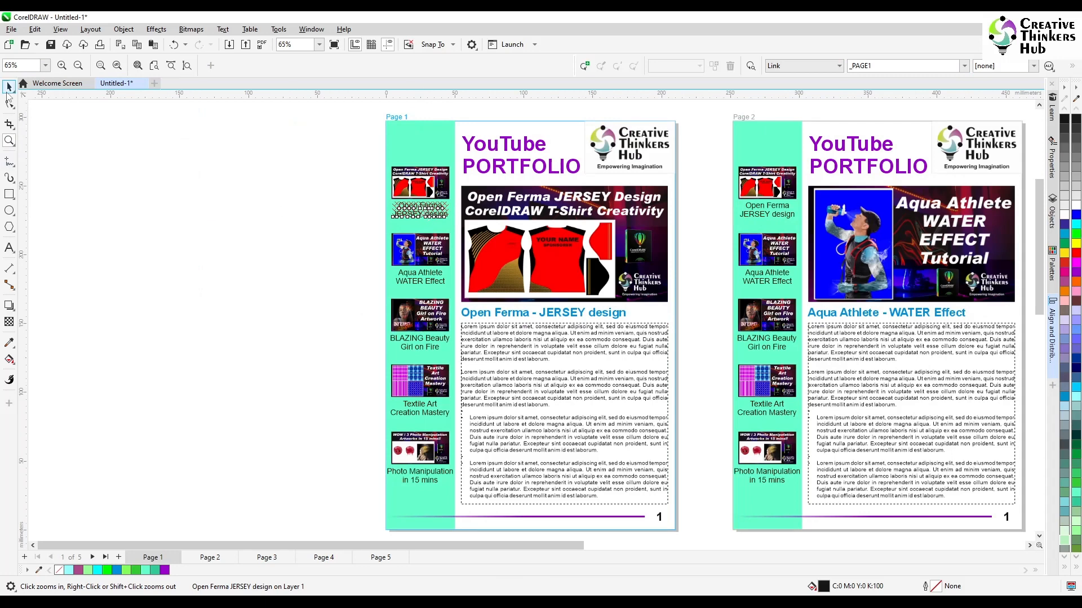
click(408, 190)
click(965, 67)
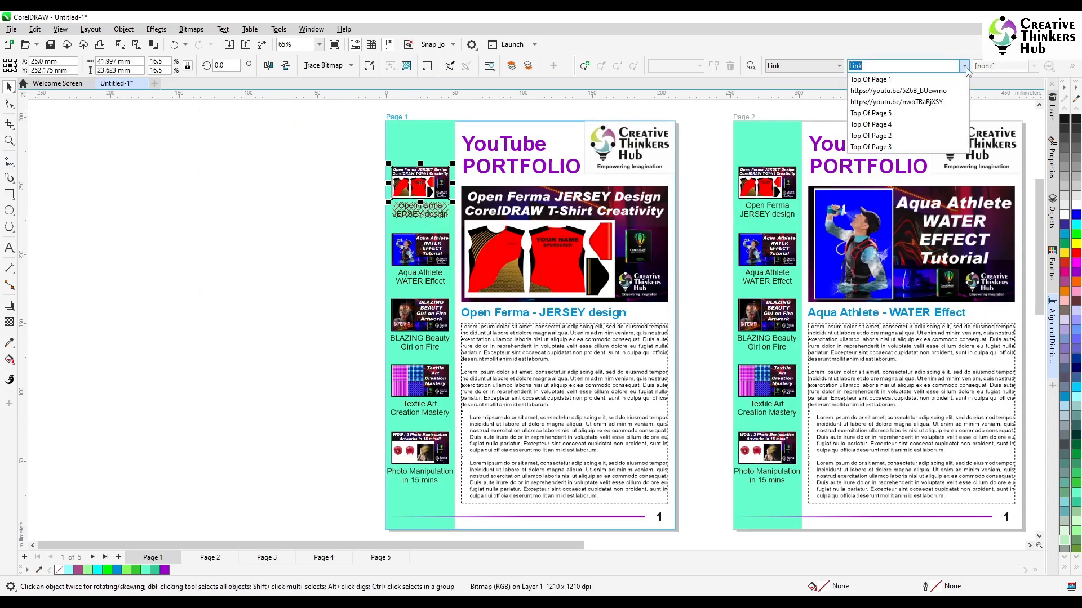
click(947, 81)
click(326, 240)
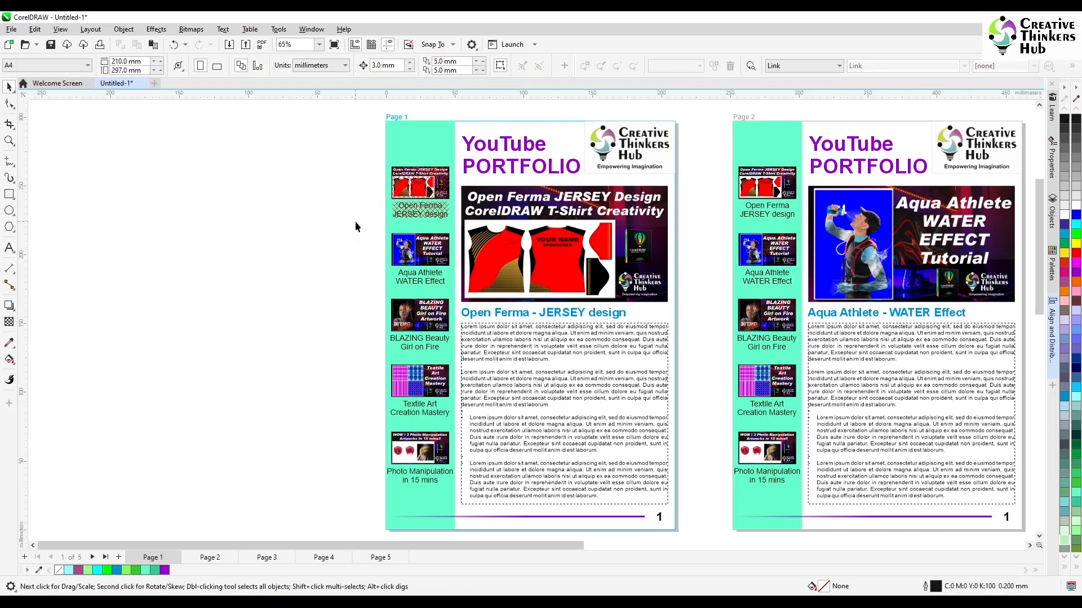
Link the grouped Aqua Athlete thumbnail and caption in the page 1 sidebar to Top Of Page 2.
drag(457, 291, 457, 291)
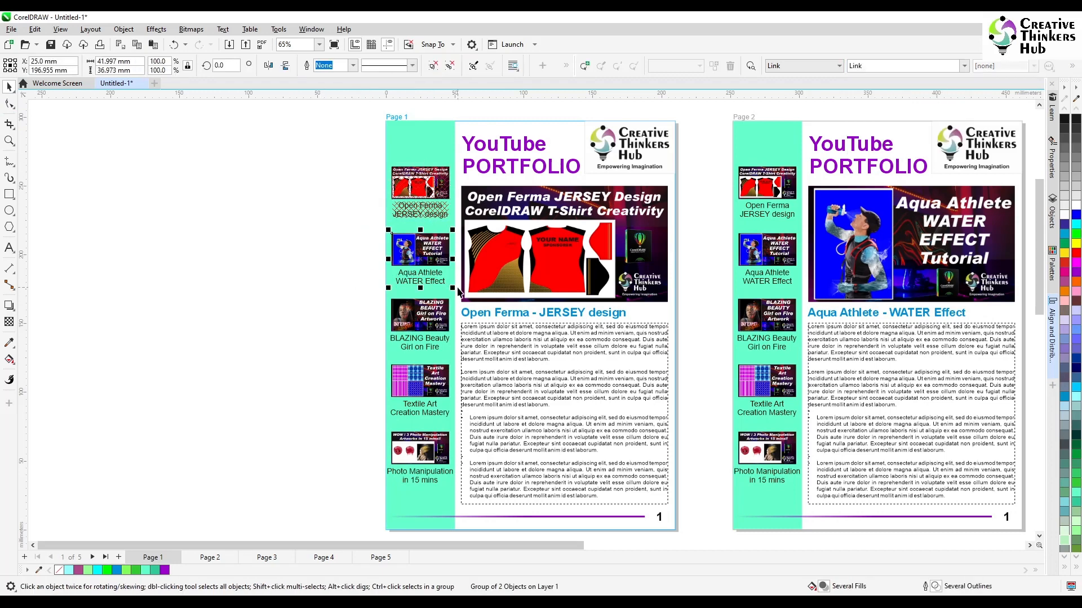
click(964, 66)
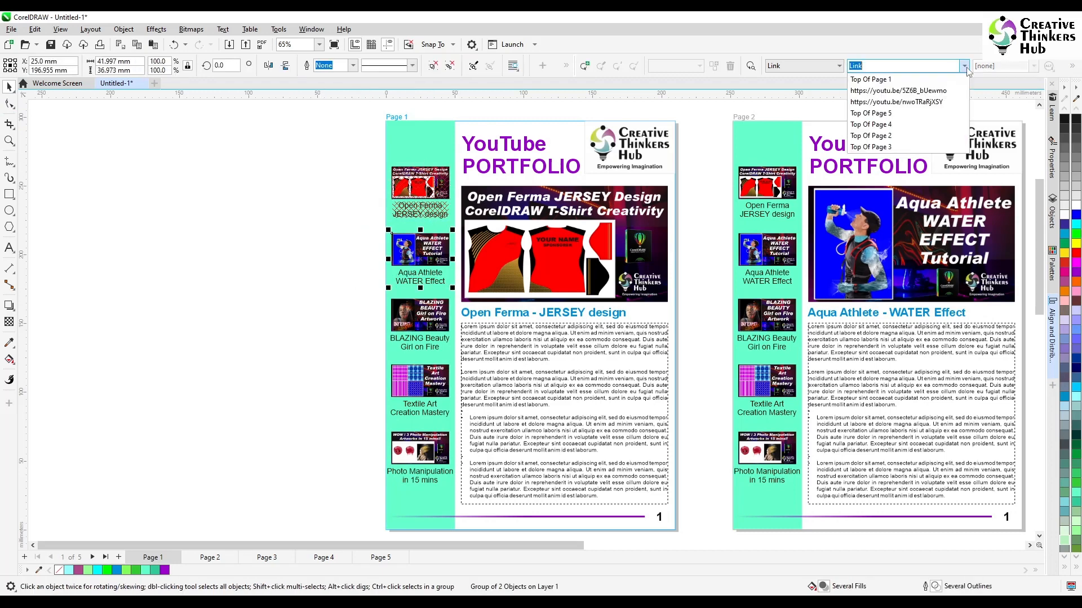
click(917, 143)
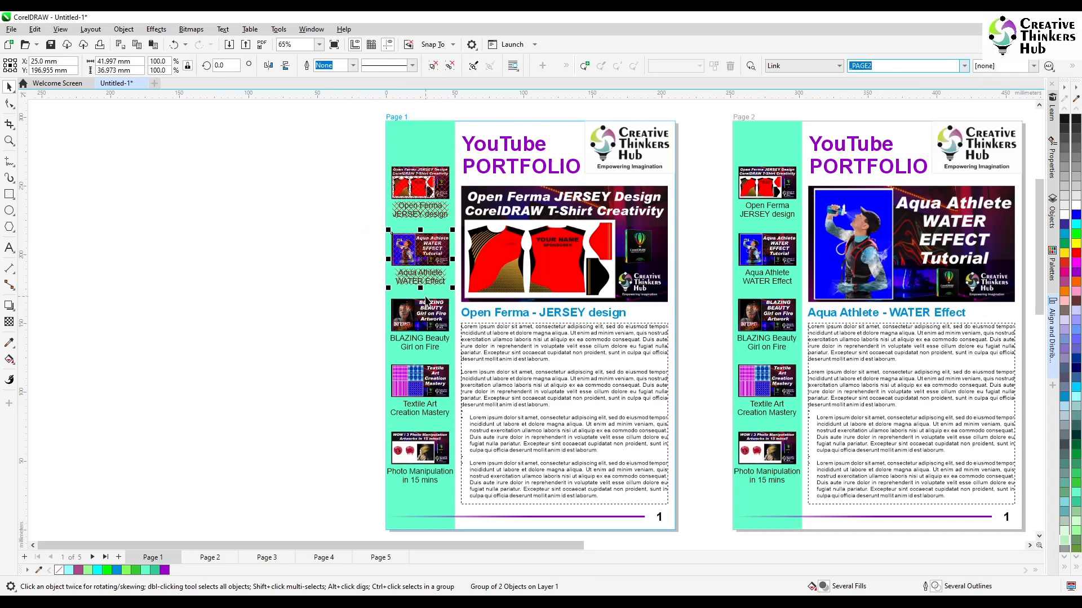
click(412, 211)
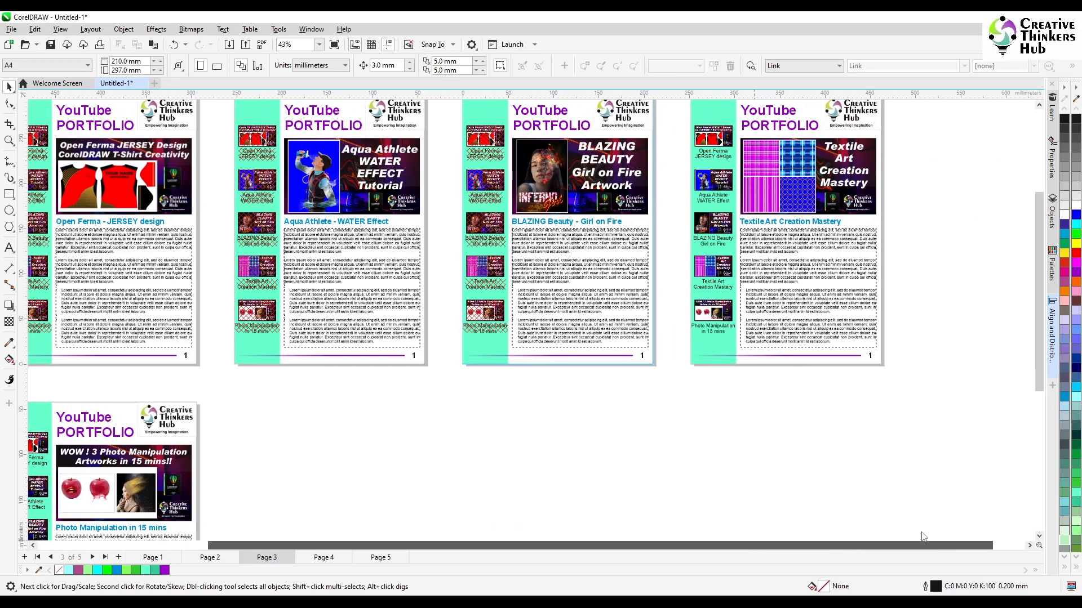
Replace the sidebar thumbnails and captions on page 4 with the copied linked set.
scroll(671, 353, down, 1)
click(671, 353)
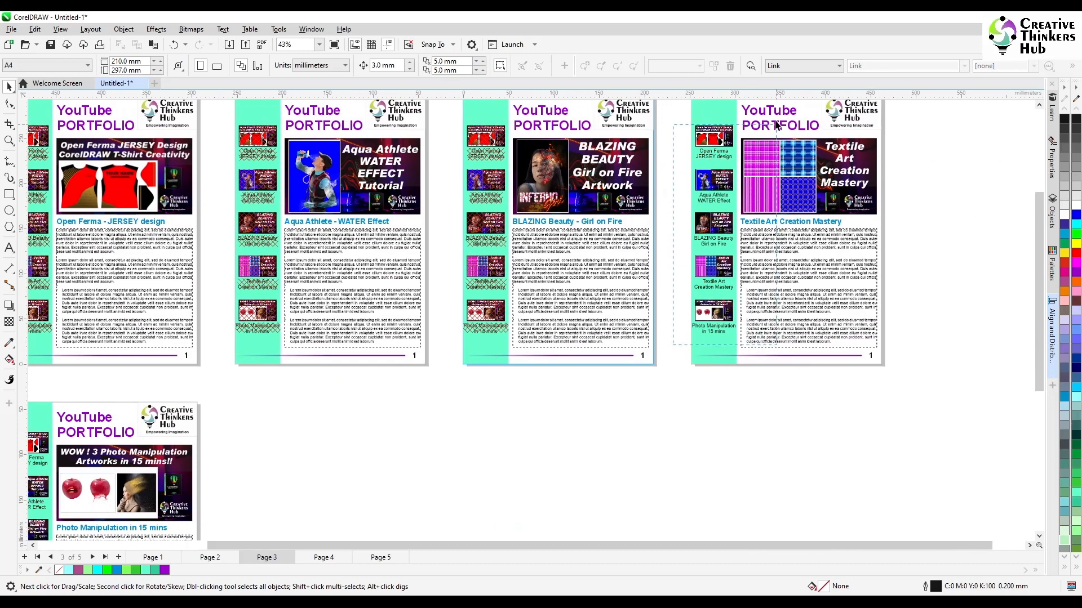
scroll(761, 130, up, 1)
click(703, 159)
drag(683, 133, 755, 365)
key(Delete)
key(ctrl+v)
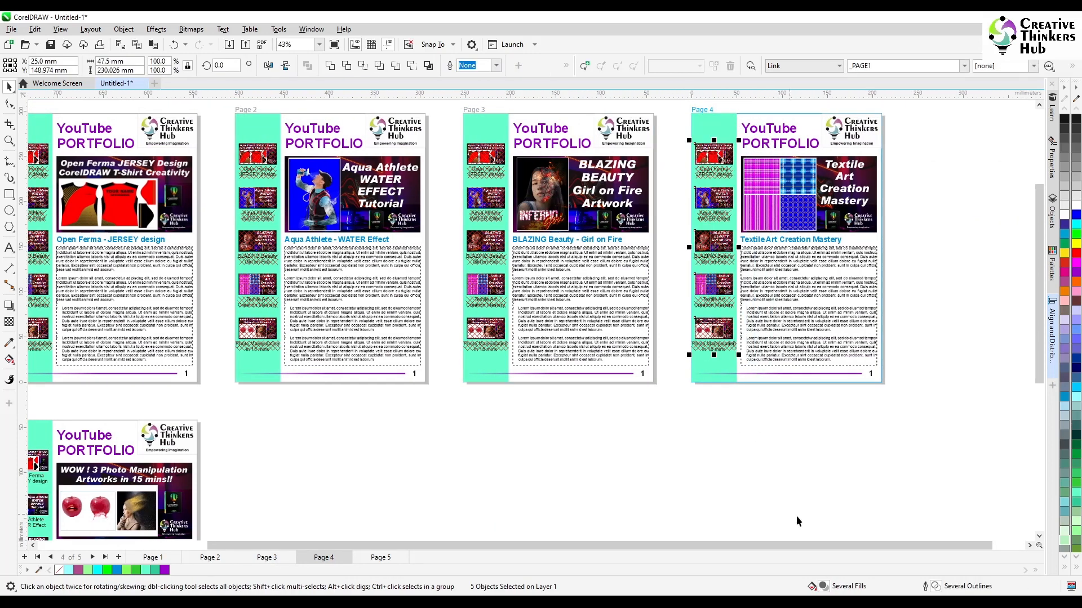
Delete the unlinked sidebar thumbnails and captions on page 5 and paste the linked set in their place.
drag(1041, 354, 744, 558)
drag(184, 208, 284, 440)
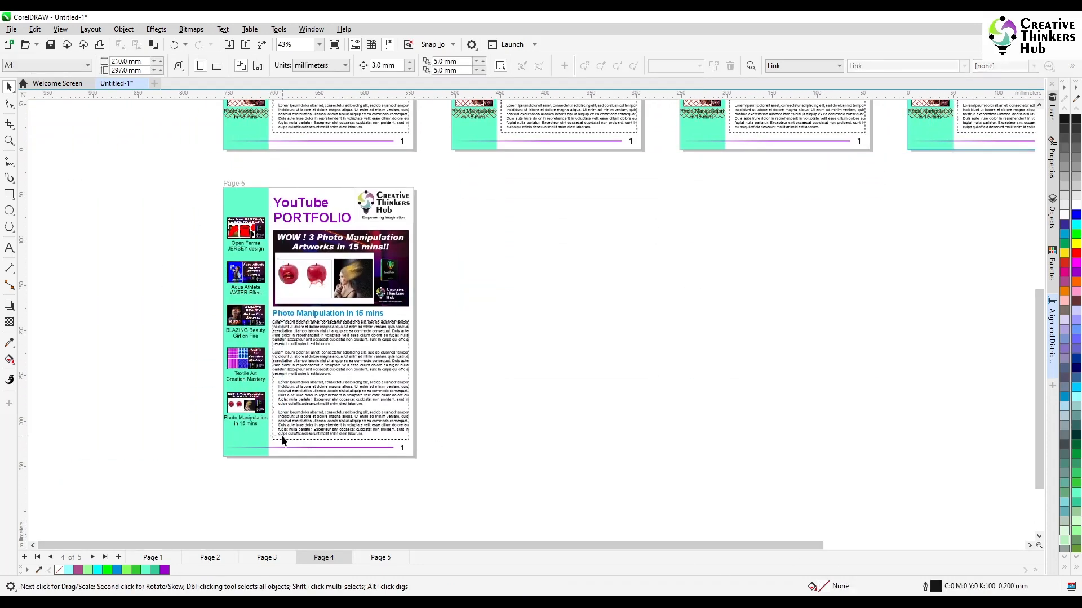
click(245, 443)
drag(164, 210, 279, 446)
key(Delete)
key(ctrl+v)
click(184, 334)
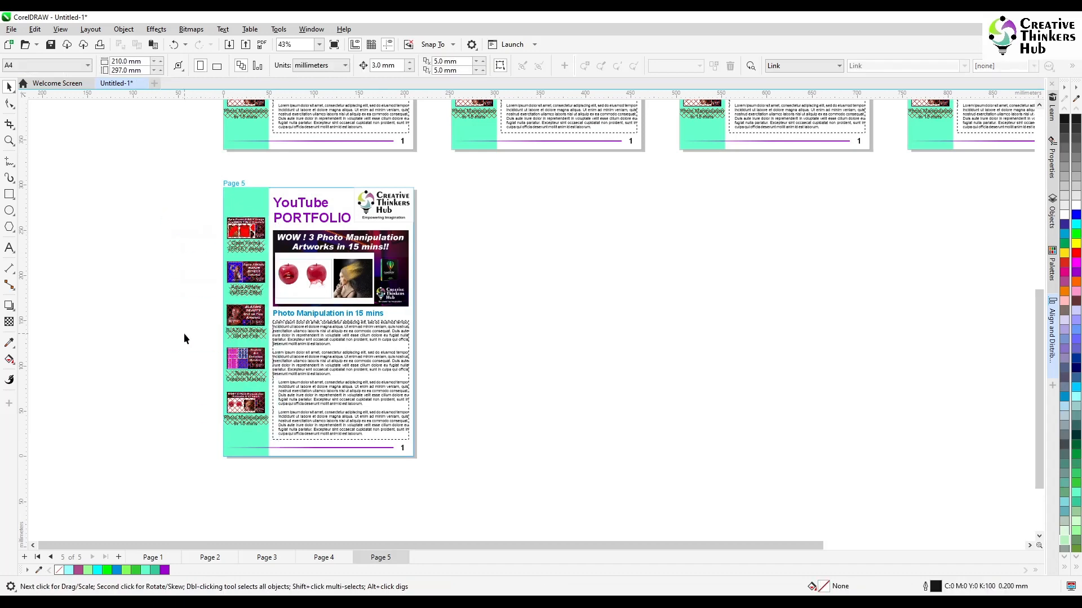
Group the page 1 banner with its "Open Ferma - JERSEY design" heading.
scroll(533, 256, up, 1)
scroll(534, 255, down, 2)
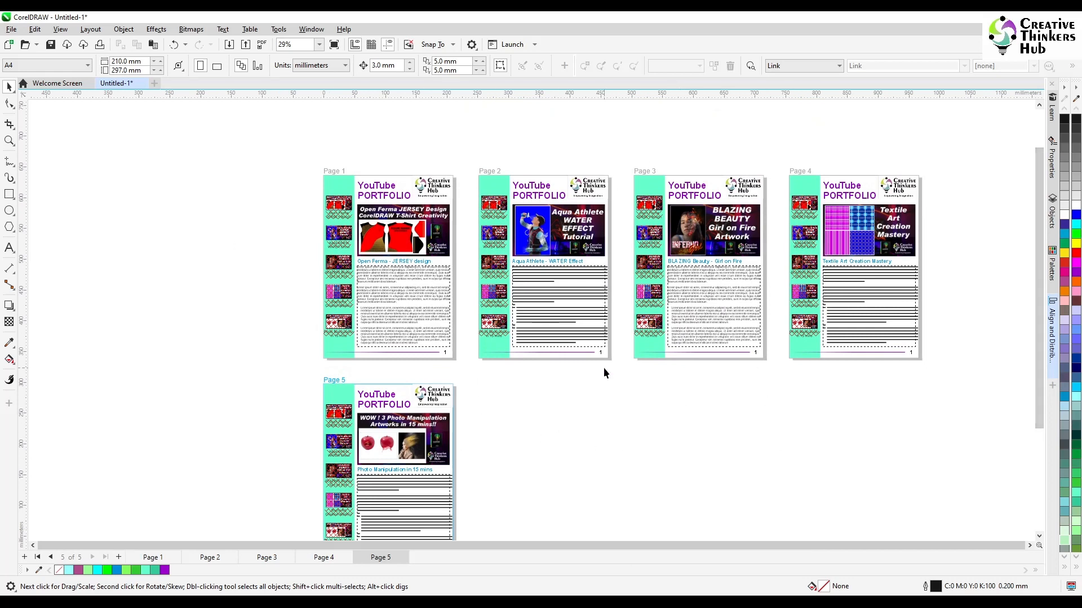
click(383, 261)
scroll(402, 282, up, 3)
click(400, 242)
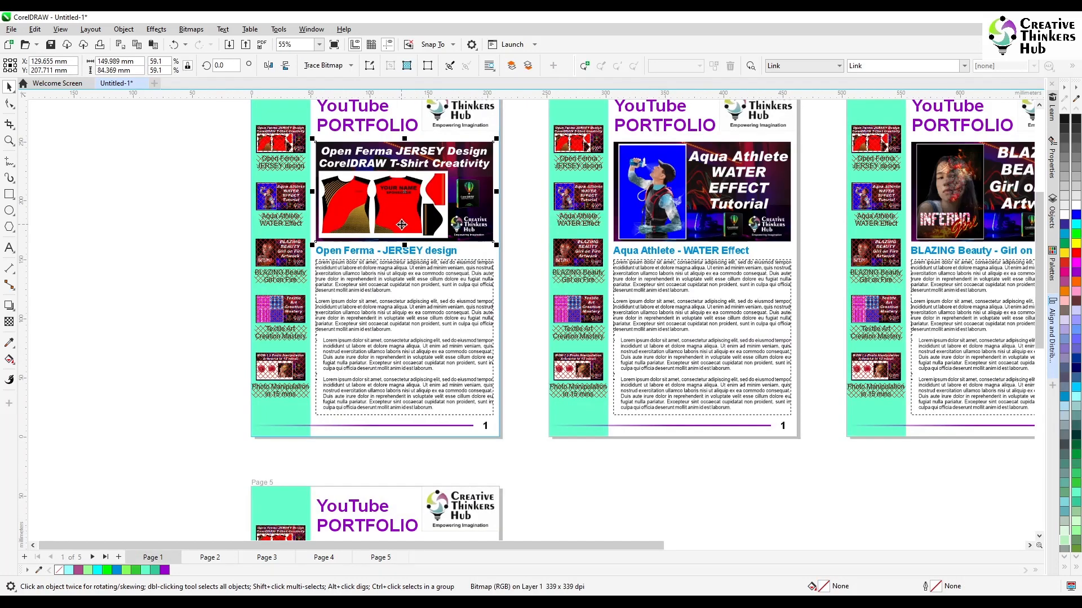
shift+click(393, 251)
key(ctrl+g)
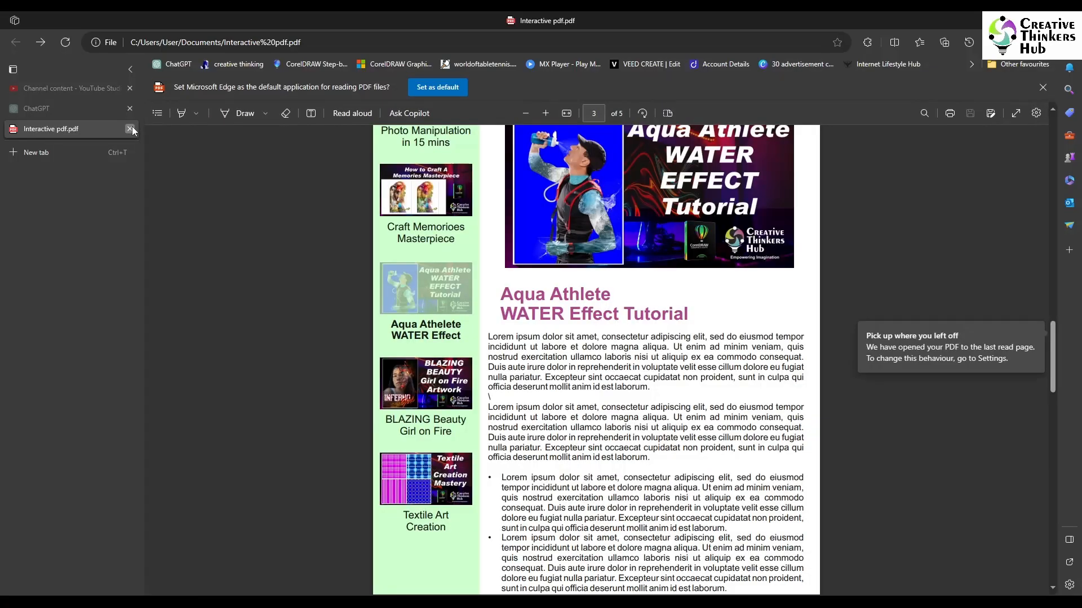
Close the Interactive pdf.pdf preview and copy the shareable link of the Open Ferma Jersey Design video from YouTube Studio.
click(129, 128)
click(98, 88)
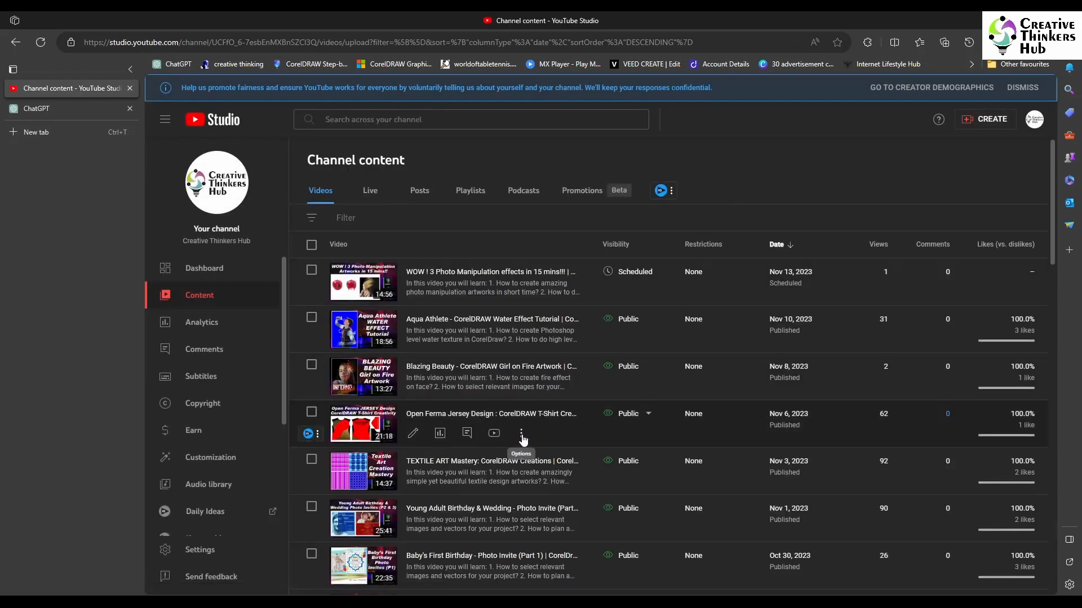
click(521, 434)
click(505, 452)
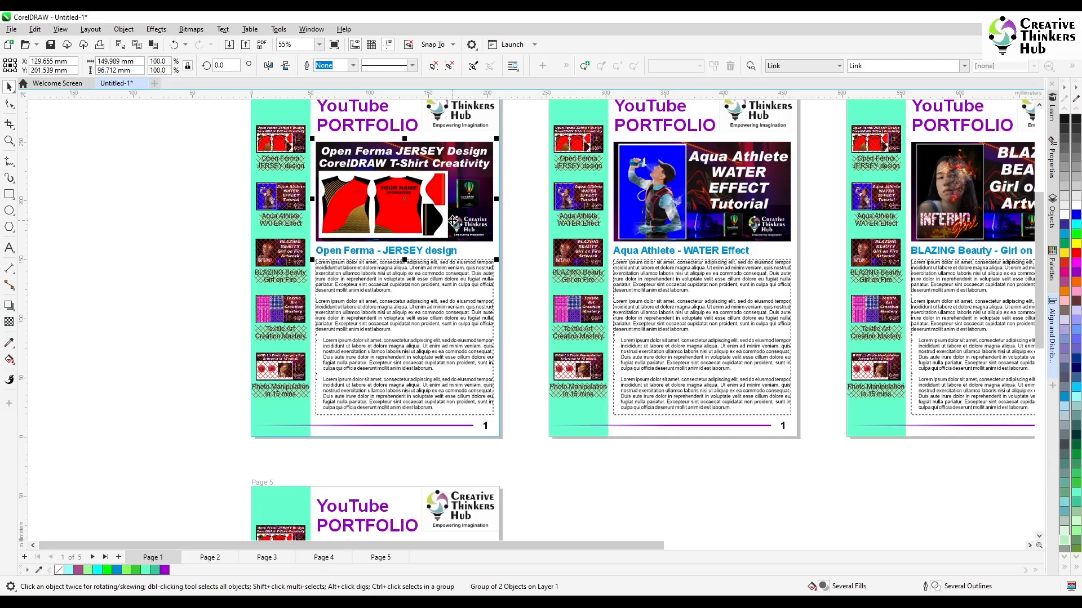
Assign the copied Open Ferma video URL as the hyperlink of the grouped page 1 banner and heading.
click(872, 66)
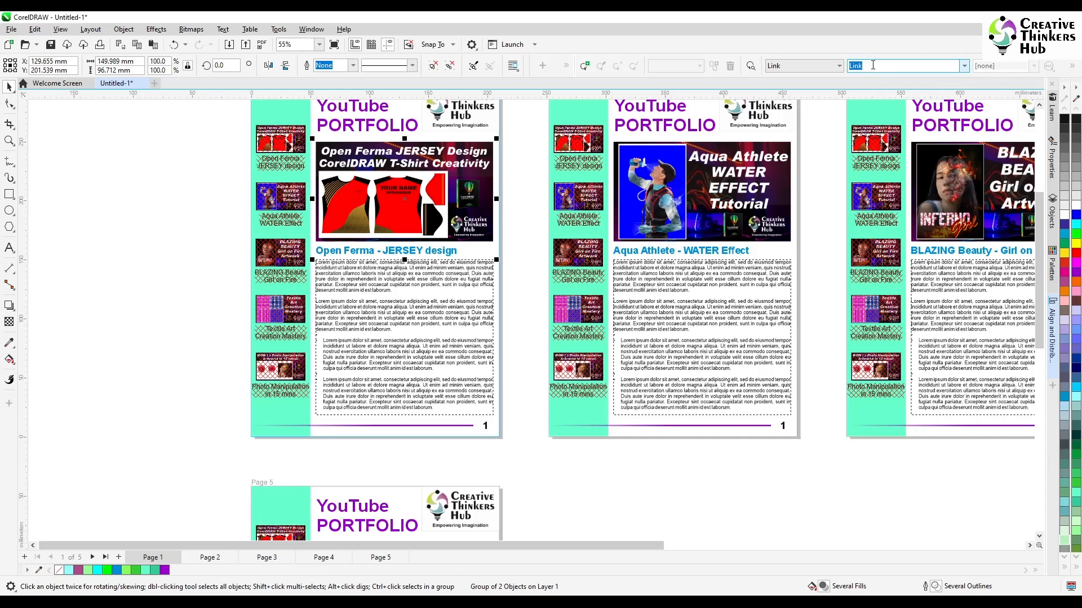
key(ctrl+v)
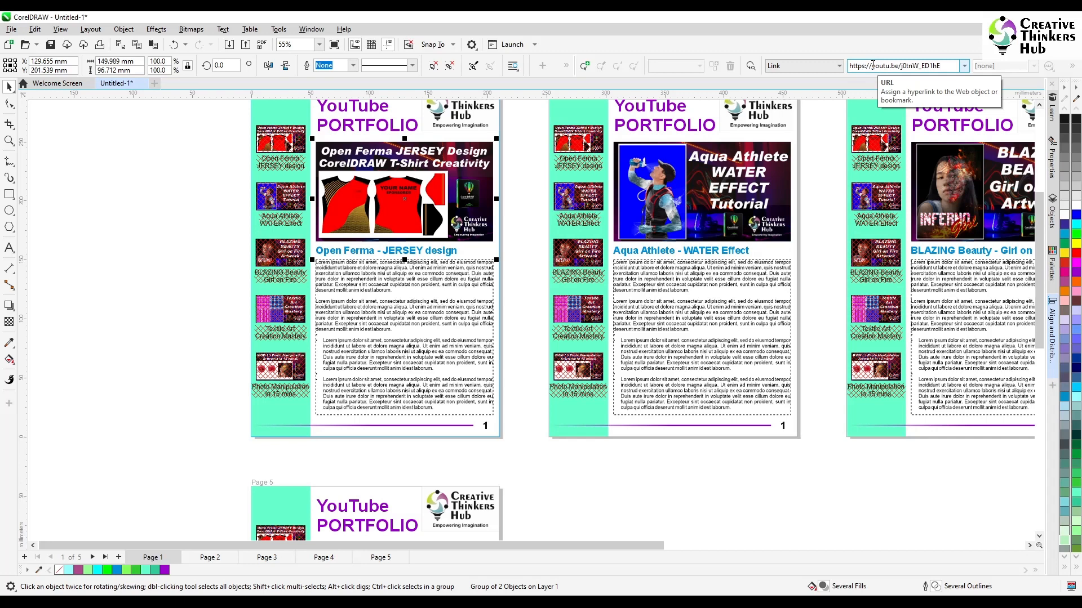
key(Return)
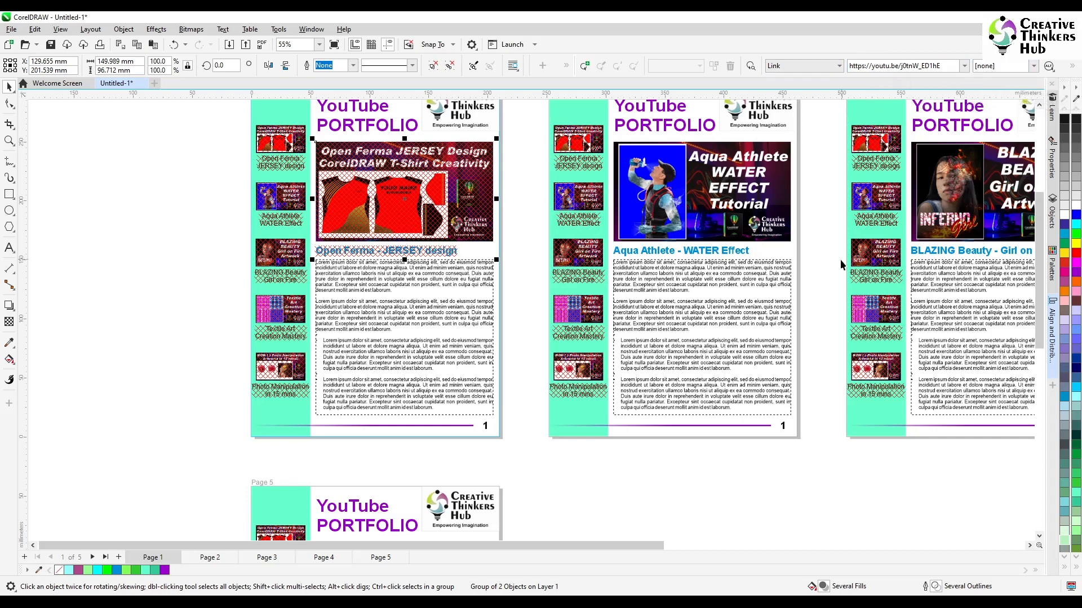
Select the page 2 banner and heading group, and copy the shareable link of the Aqua Athlete video from YouTube Studio.
click(807, 256)
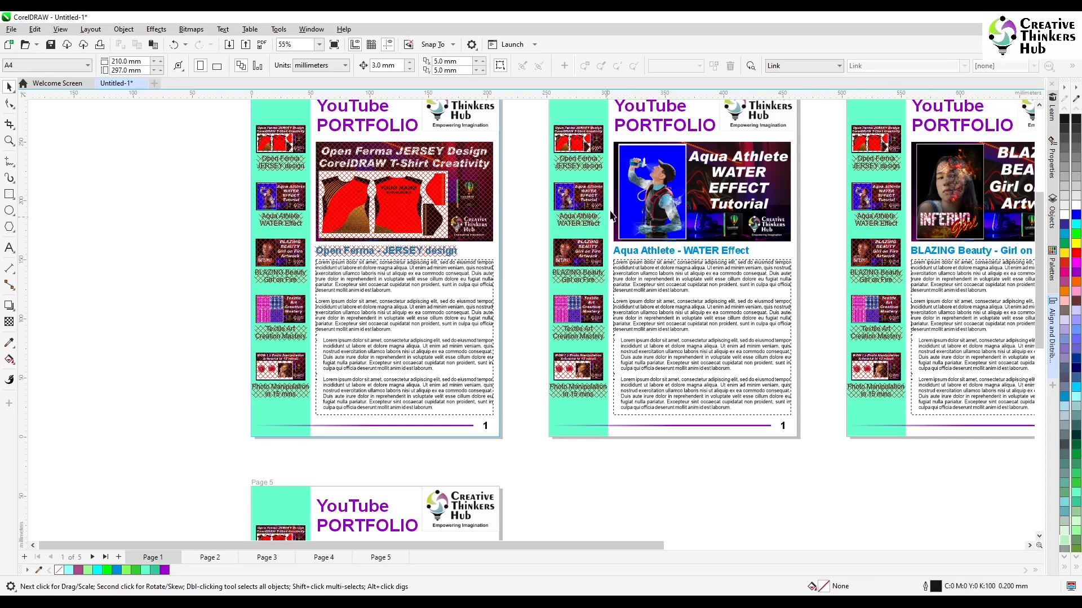
click(676, 233)
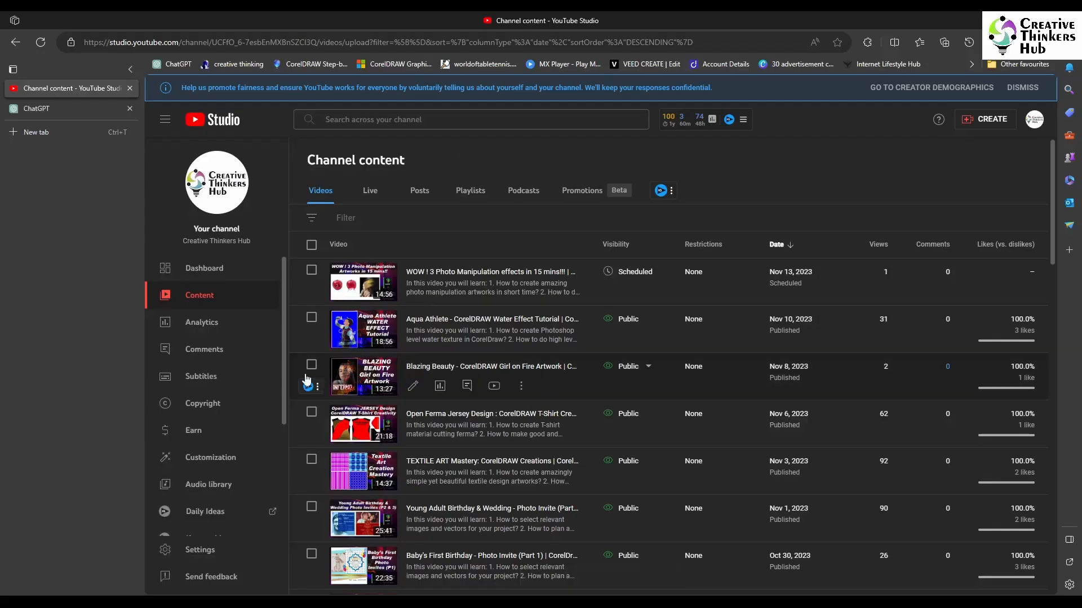
click(520, 338)
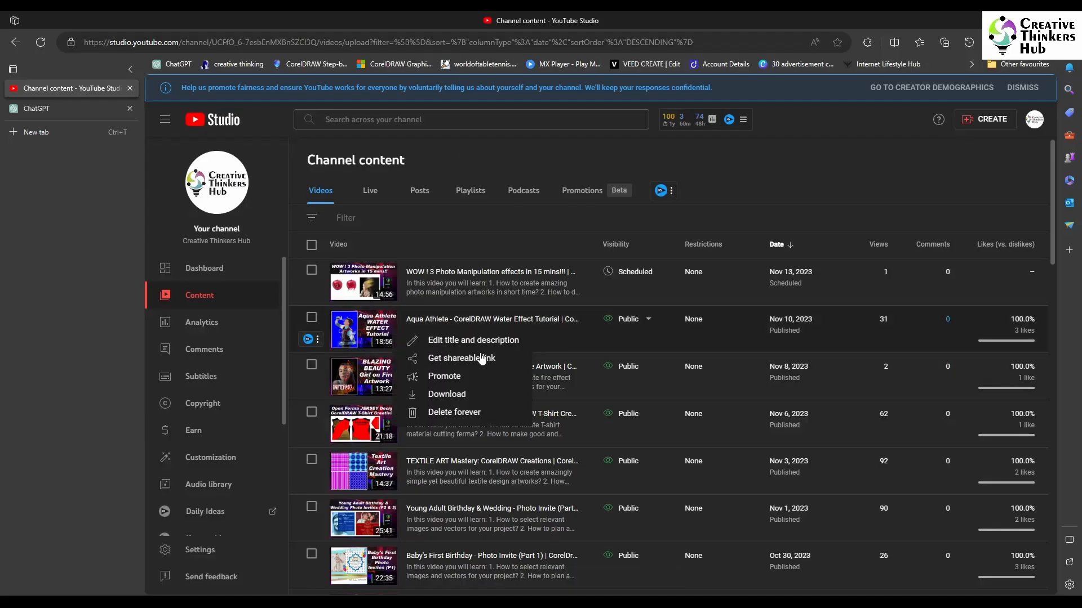
click(456, 358)
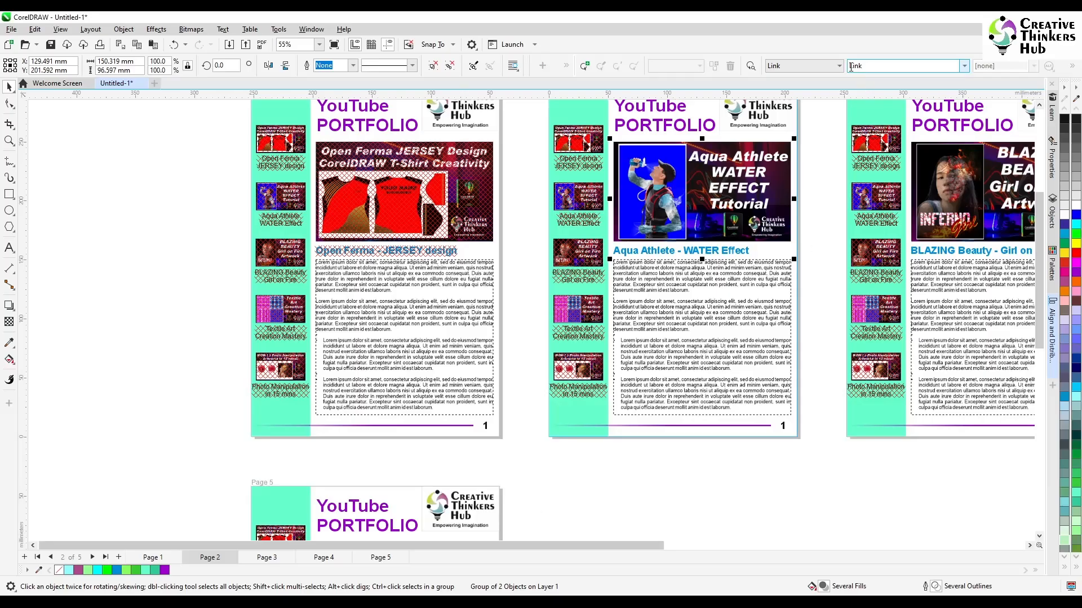
Assign the copied Aqua Athlete video URL as the hyperlink of the page 2 banner and heading group.
click(880, 65)
key(ctrl+v)
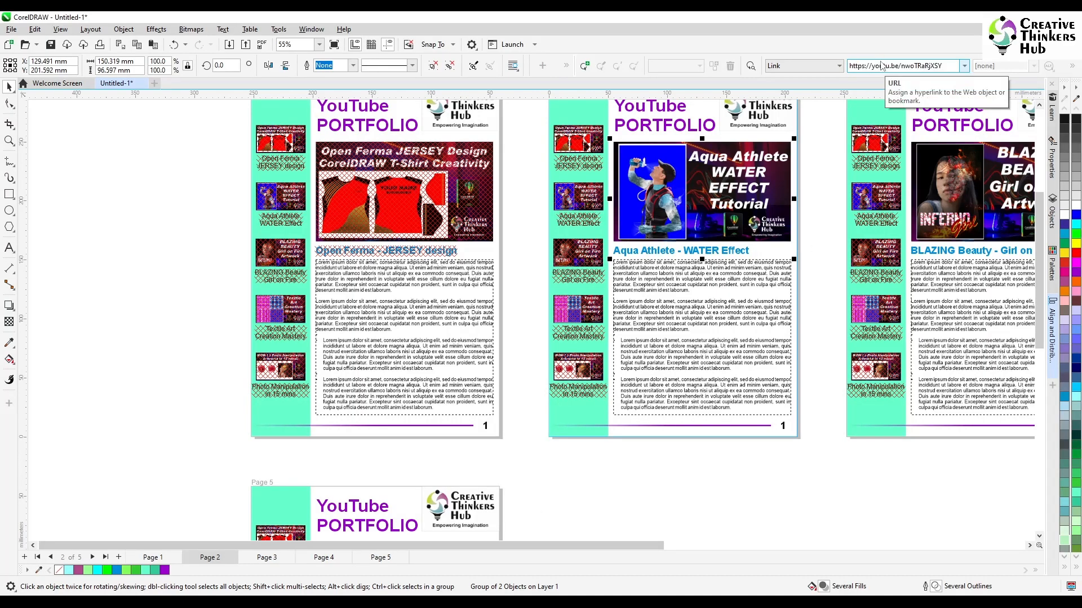
key(Return)
Apply a uniform transparency of 50 to the Open Ferma thumbnail and caption in the page 1 sidebar.
scroll(754, 472, down, 2)
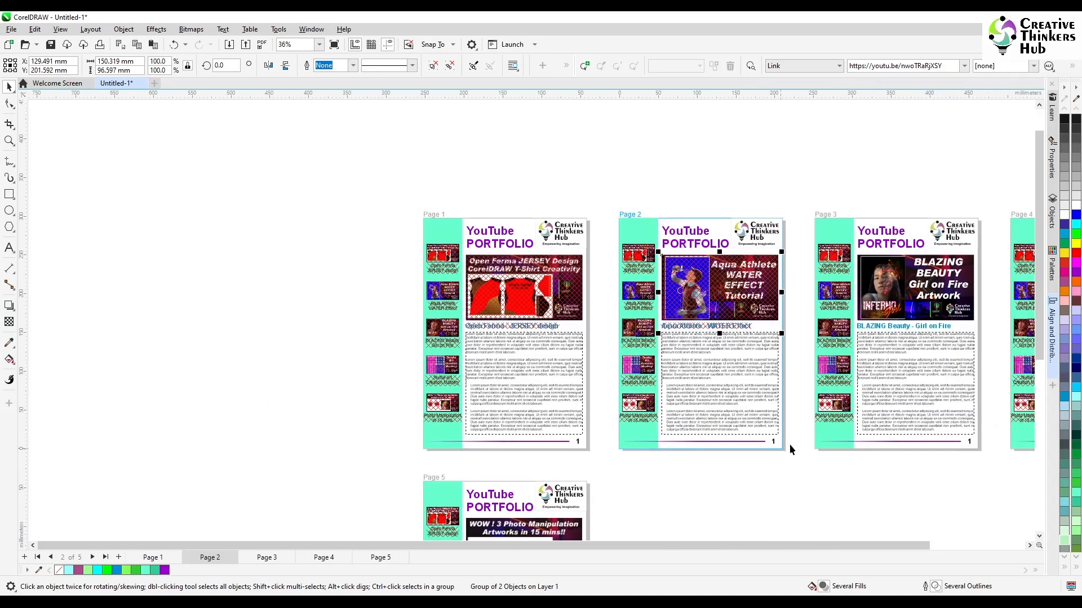
drag(794, 548, 761, 554)
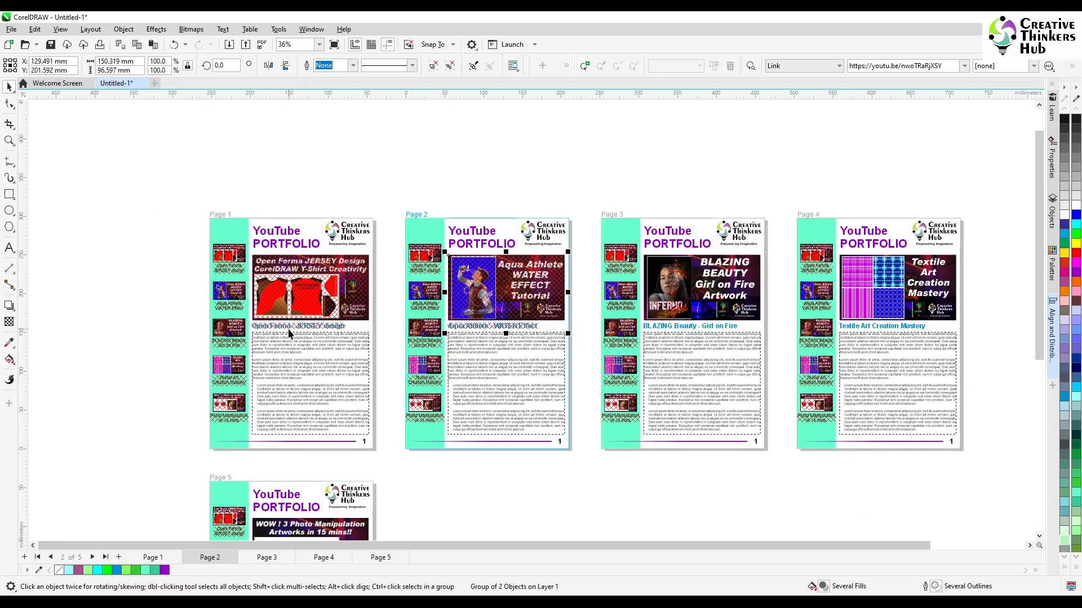
click(136, 293)
scroll(141, 286, up, 3)
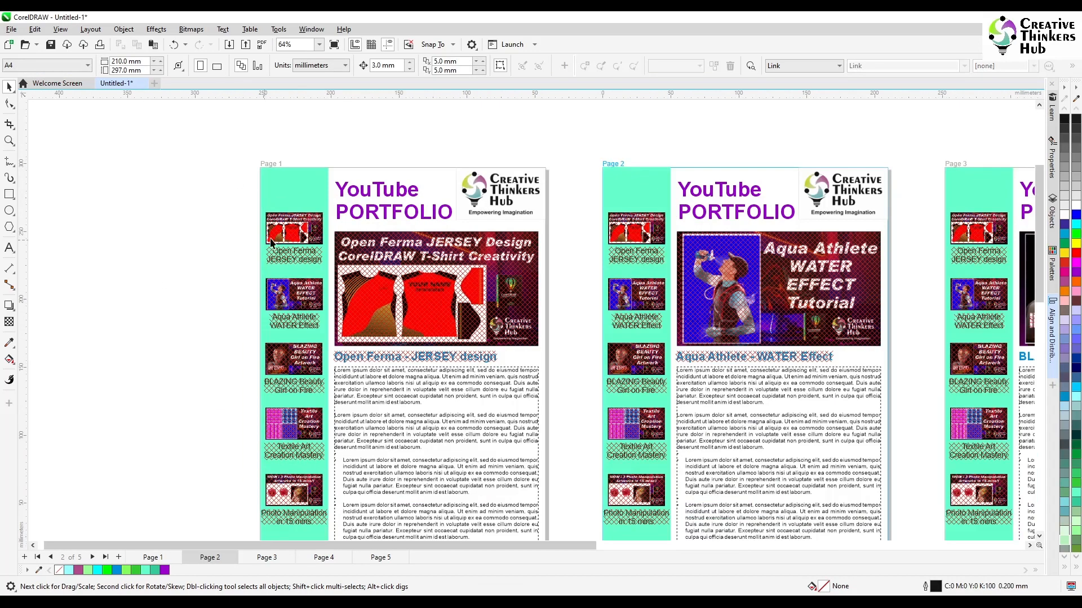
click(277, 242)
click(9, 322)
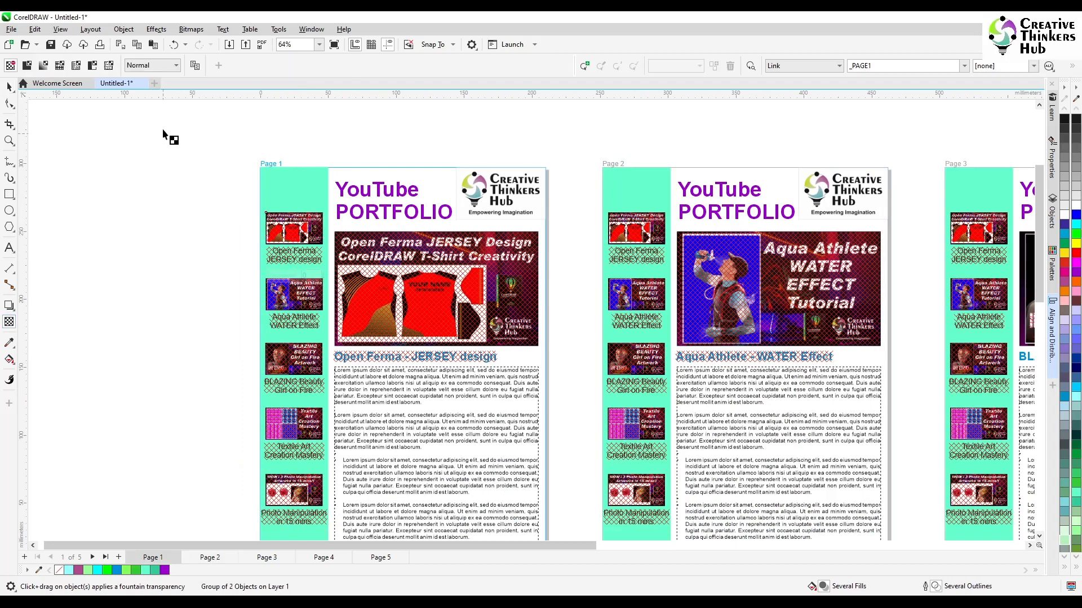
click(176, 65)
click(26, 64)
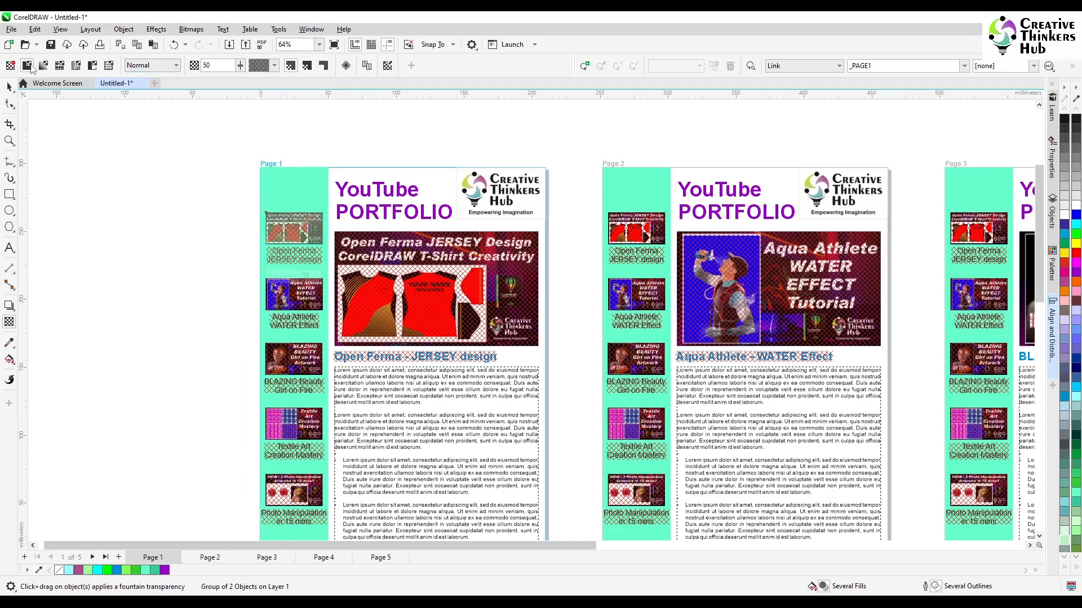
Set the transparency of the page 1 Open Ferma thumbnail and caption to 70.
double_click(208, 65)
text(70)
key(Return)
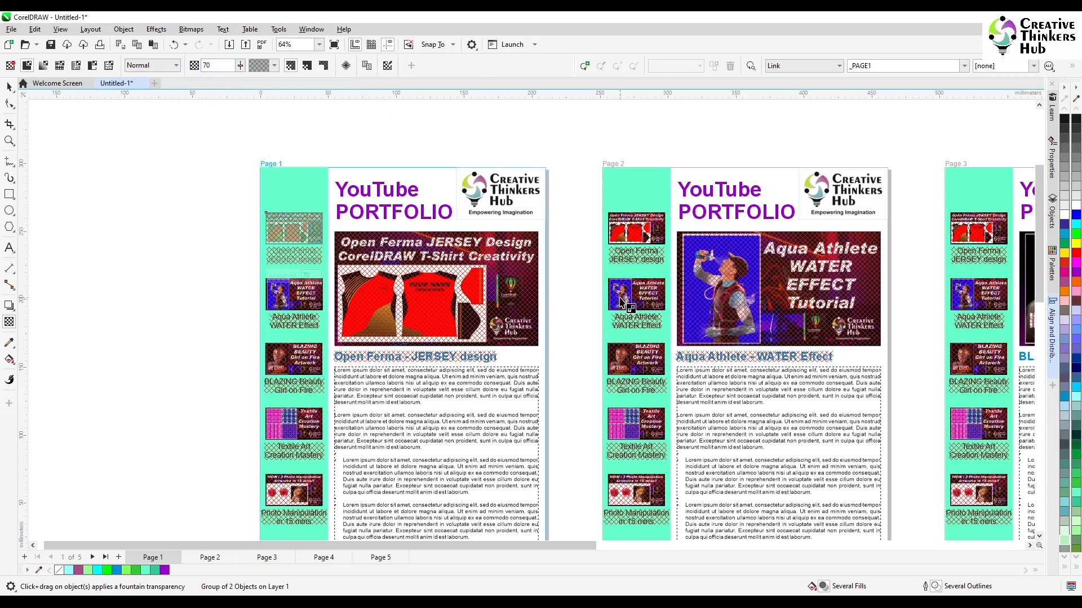
Apply a uniform transparency to the Aqua Athlete thumbnail and caption in the page 2 sidebar.
click(9, 87)
click(626, 295)
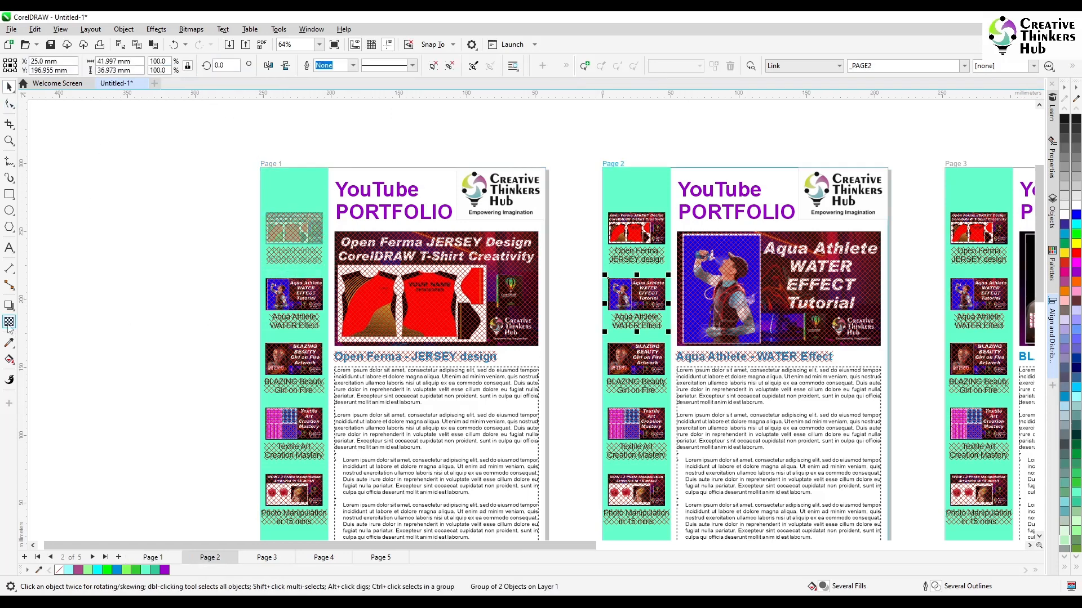
click(9, 323)
click(27, 66)
click(138, 237)
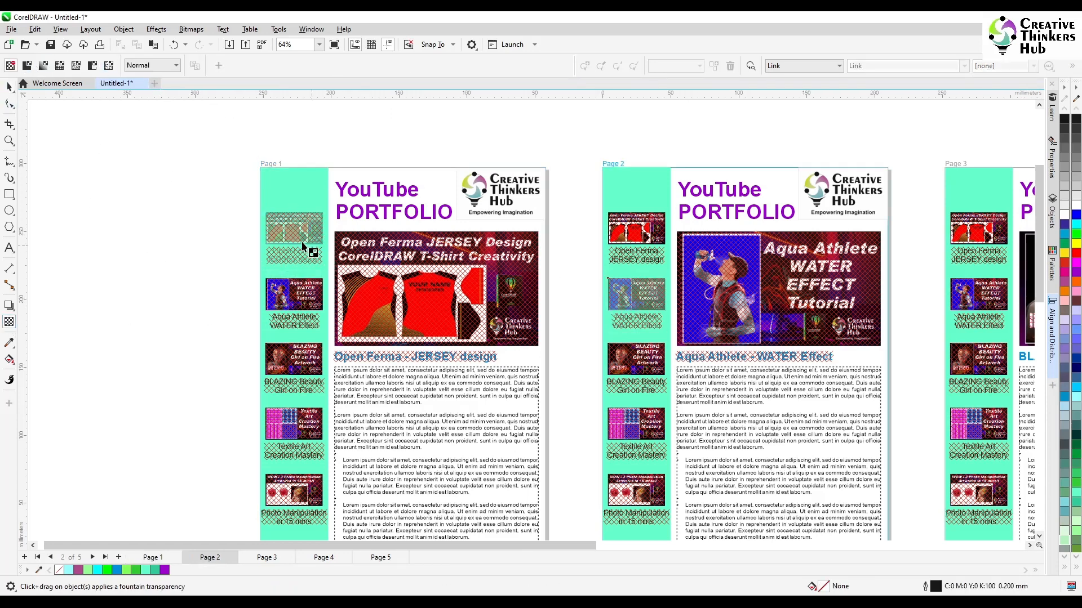
Reduce the transparency of the page 1 Open Ferma thumbnail and caption to match the faded thumbnail on page 2.
click(9, 87)
click(298, 237)
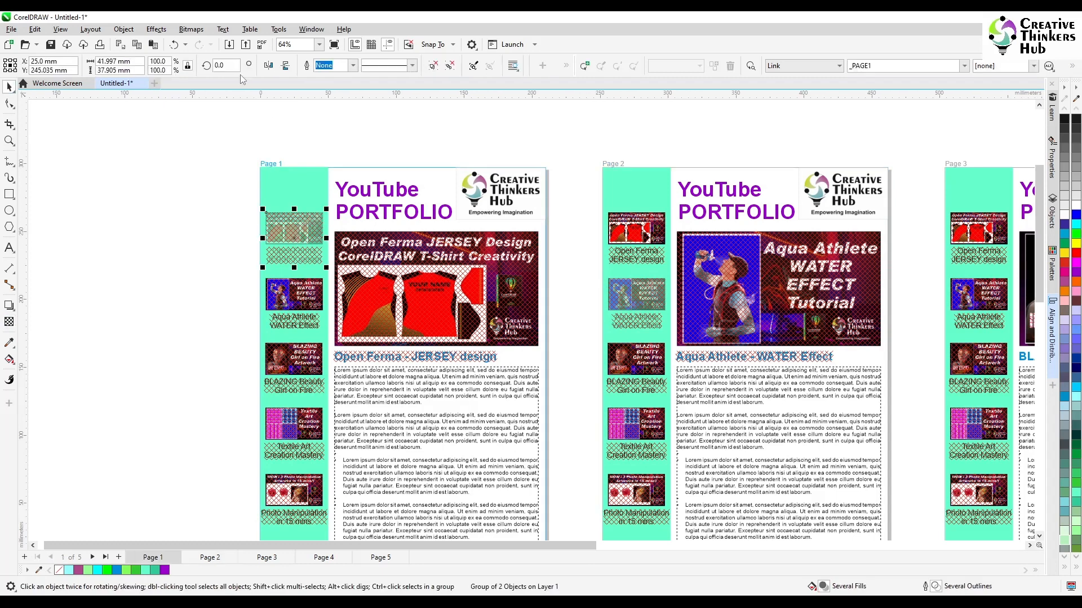
click(9, 322)
click(26, 66)
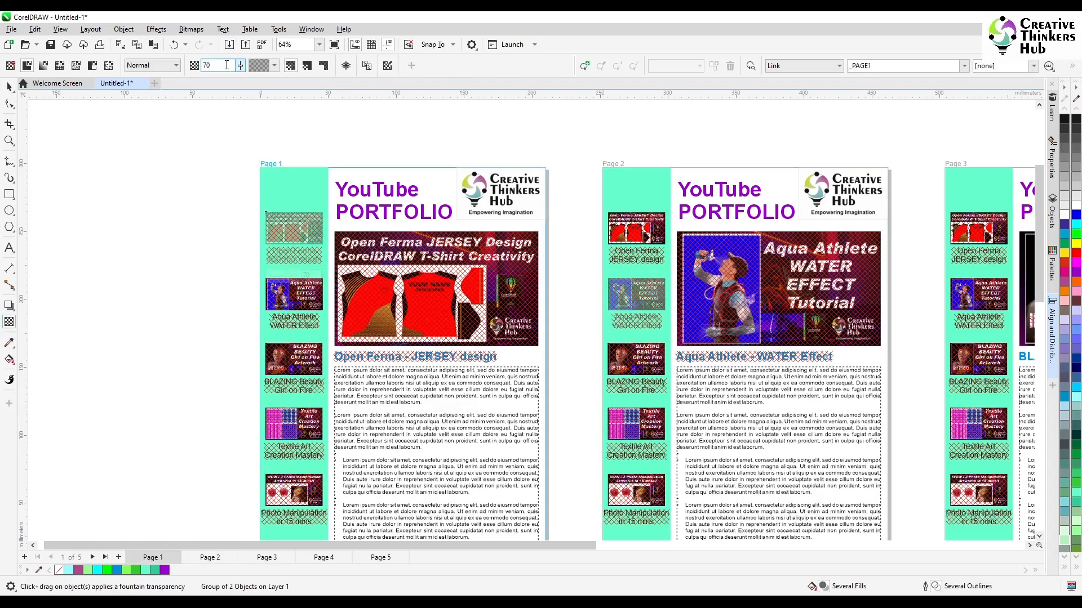
click(179, 301)
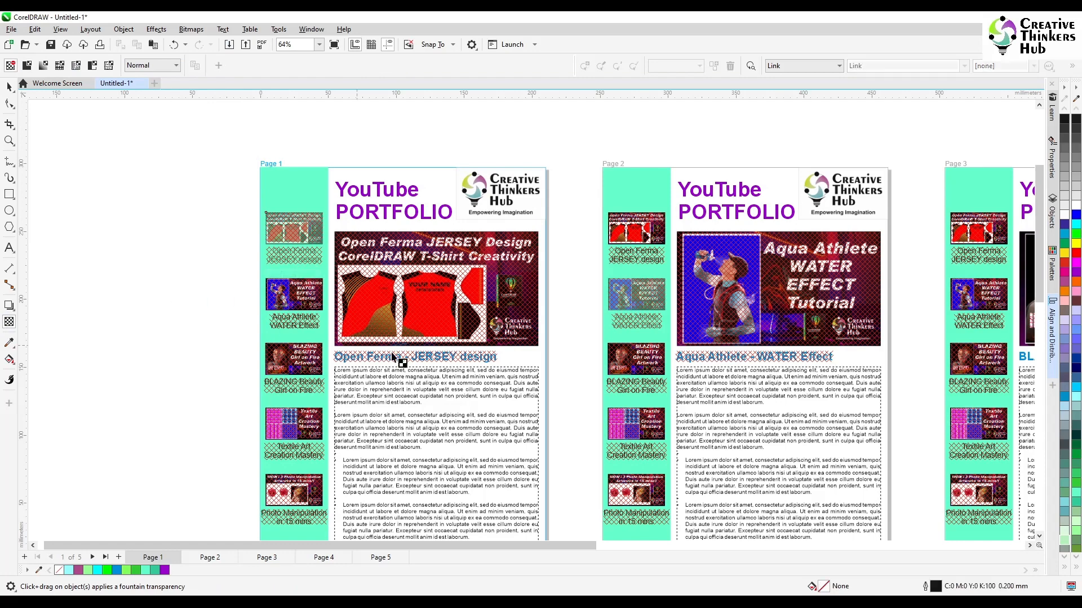
Apply a uniform transparency of 50 to the BLAZING Beauty thumbnail and caption in the page 3 sidebar.
drag(514, 545, 701, 544)
click(9, 88)
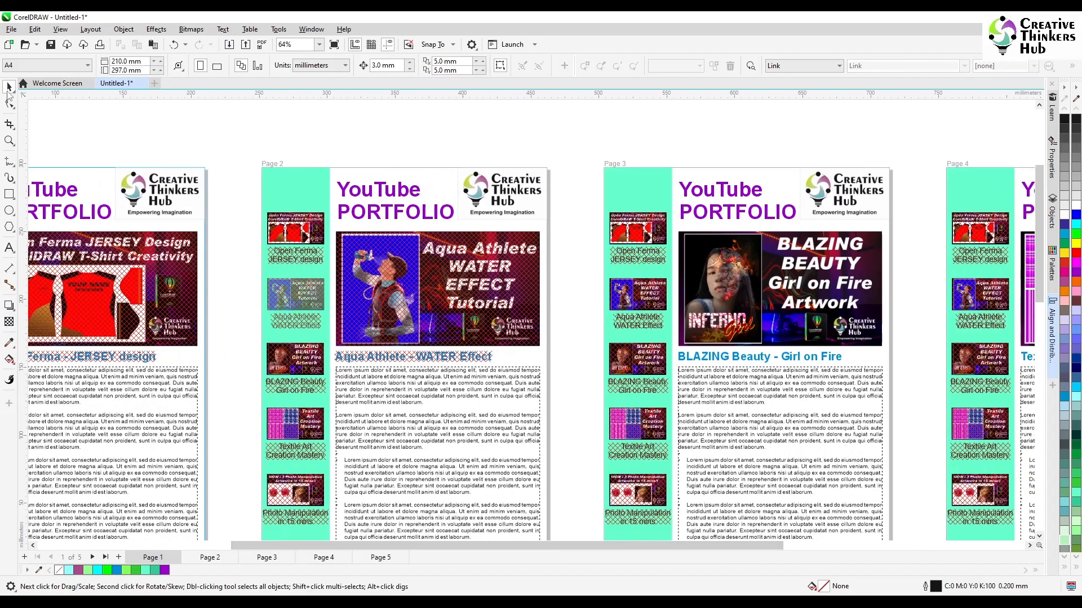
click(636, 370)
click(9, 322)
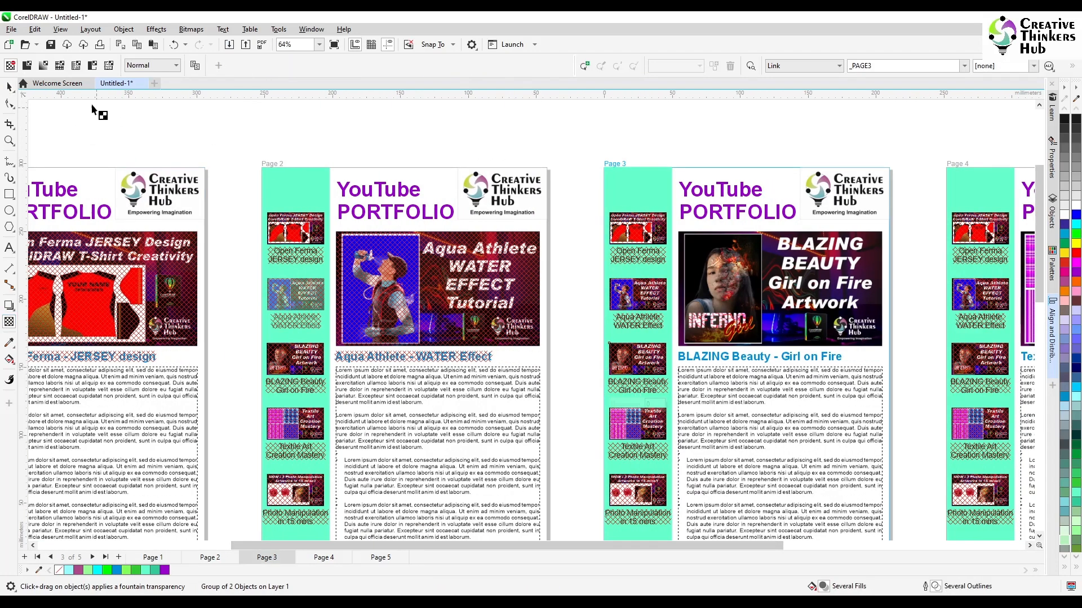
click(26, 66)
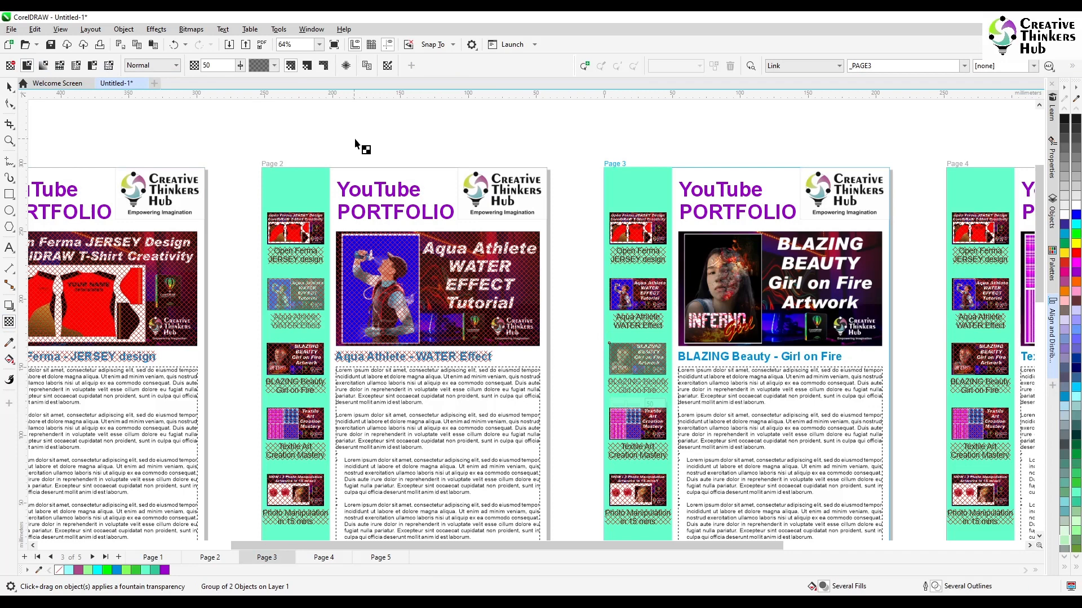
Apply a uniform transparency of 50 to the Textile Art thumbnail and caption in the page 4 sidebar.
click(10, 87)
click(986, 363)
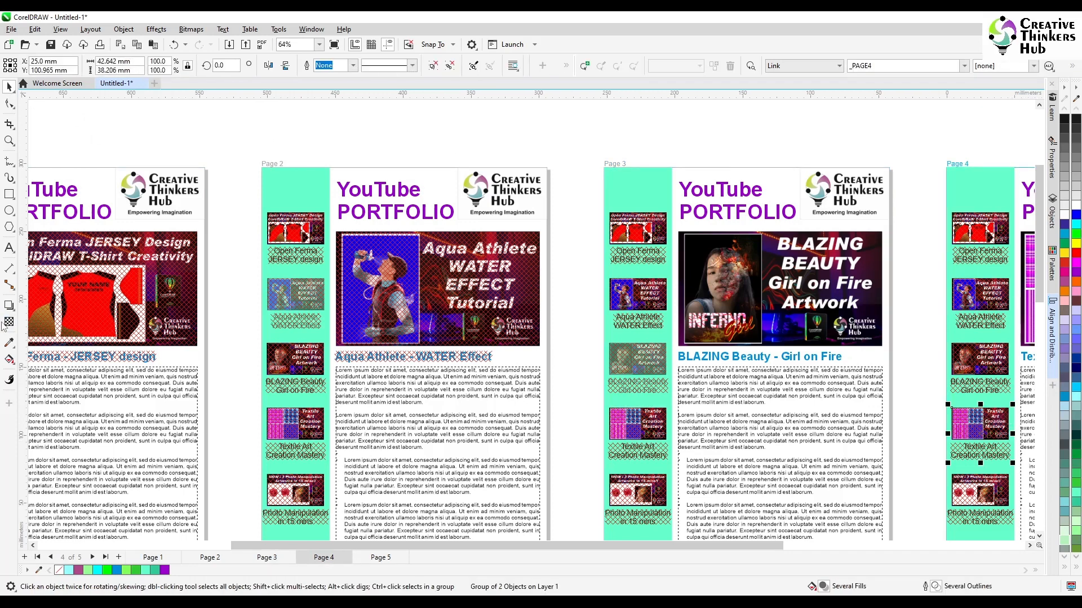
click(8, 322)
click(26, 66)
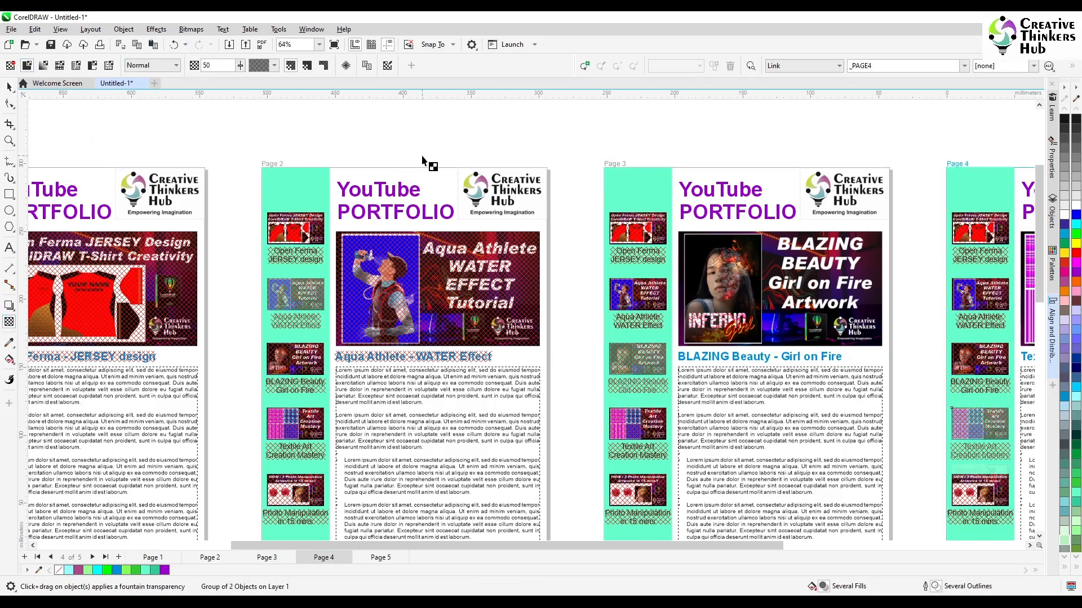
Apply a uniform transparency of 50 to the Photo Manipulation thumbnail and caption in the page 5 sidebar.
click(423, 158)
scroll(538, 391, down, 2)
drag(1039, 295, 1050, 391)
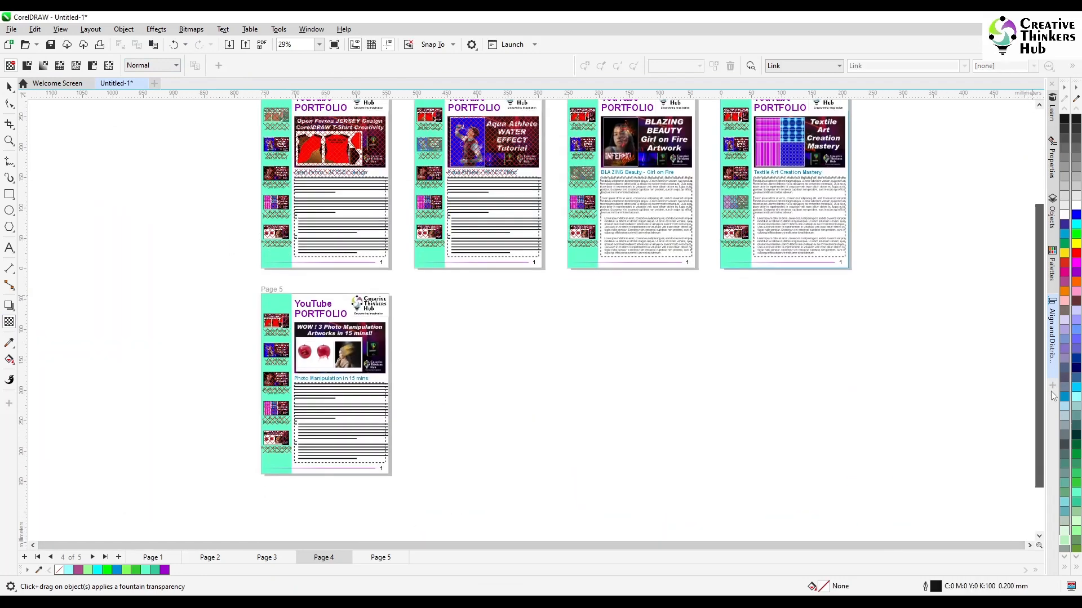
click(278, 450)
key(space)
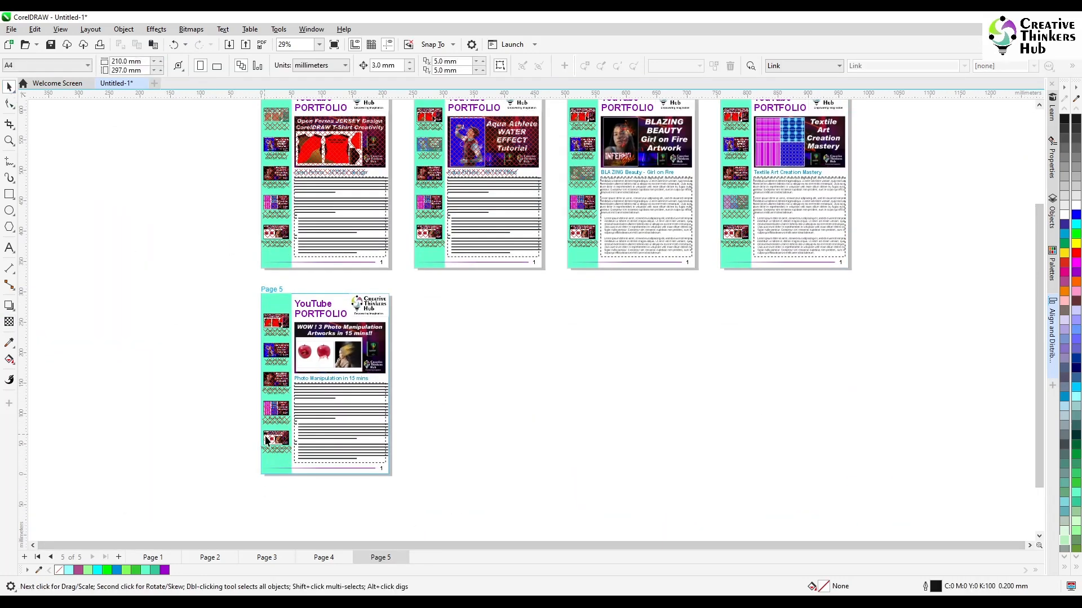
click(9, 322)
click(120, 212)
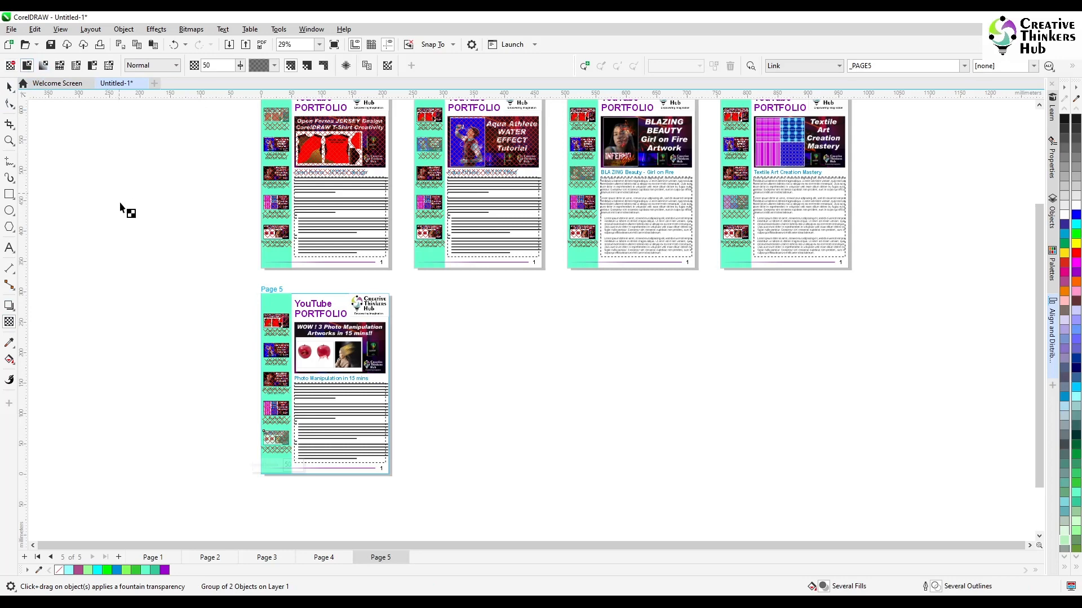
Change the footer page numbers on pages 2, 3 and 4 to 2, 3 and 4.
key(space)
scroll(586, 365, down, 1)
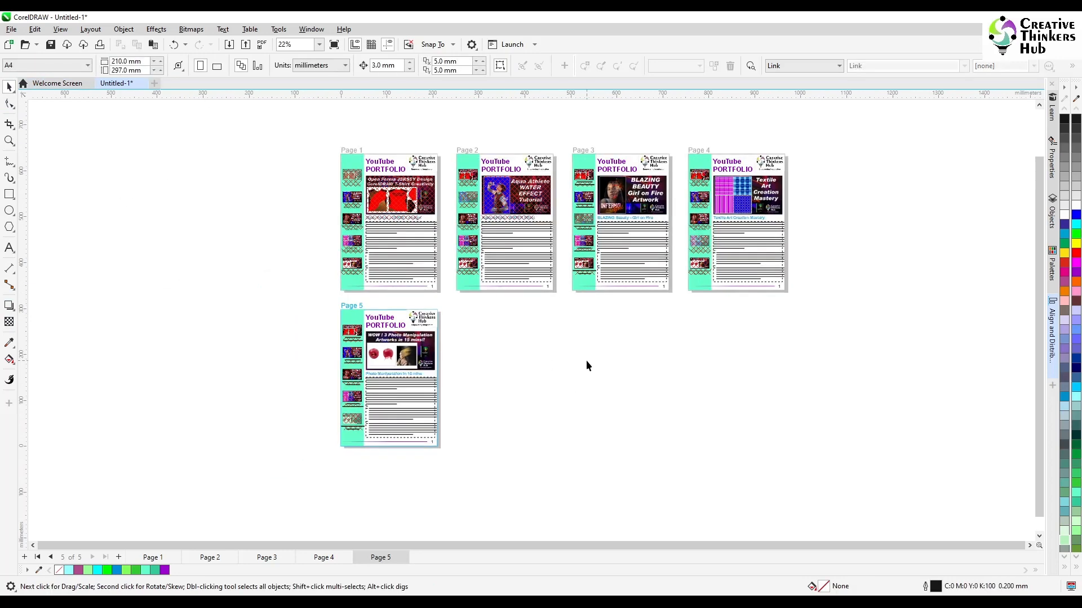
scroll(586, 364, up, 1)
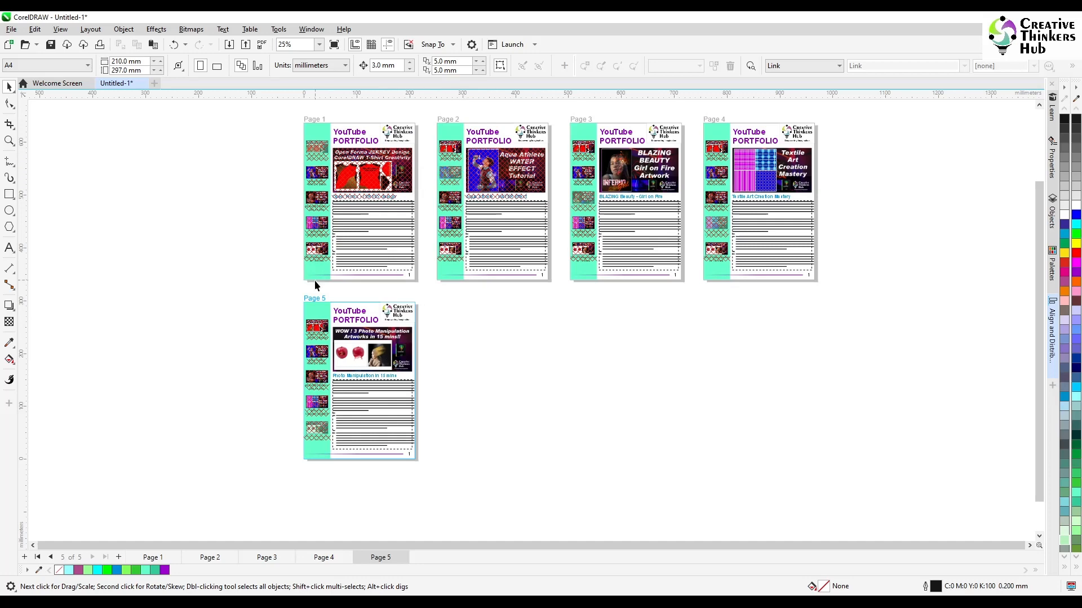
scroll(577, 293, up, 1)
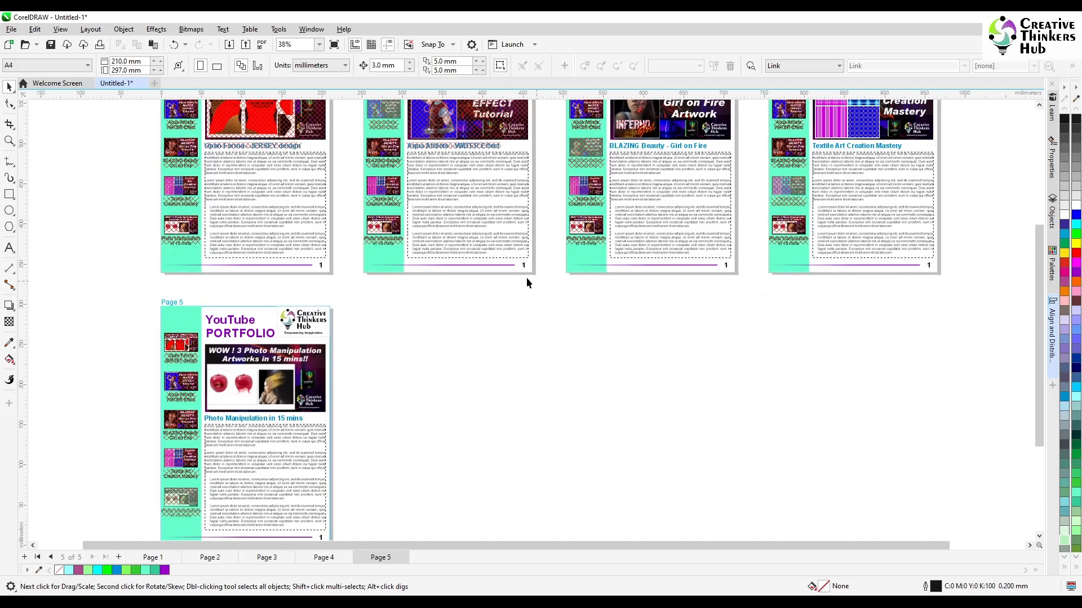
click(524, 269)
click(10, 248)
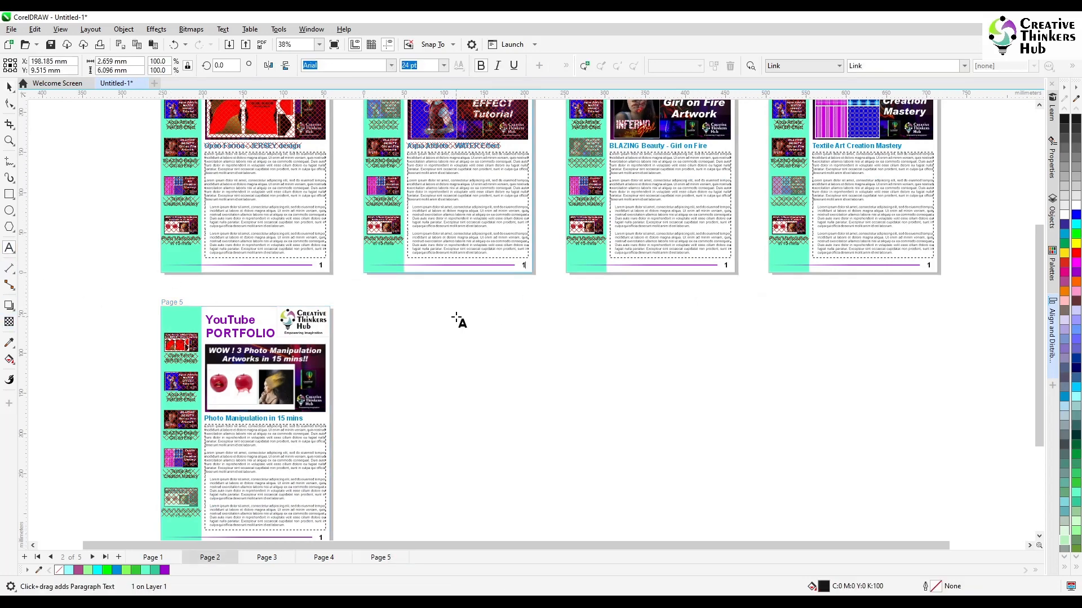
click(726, 266)
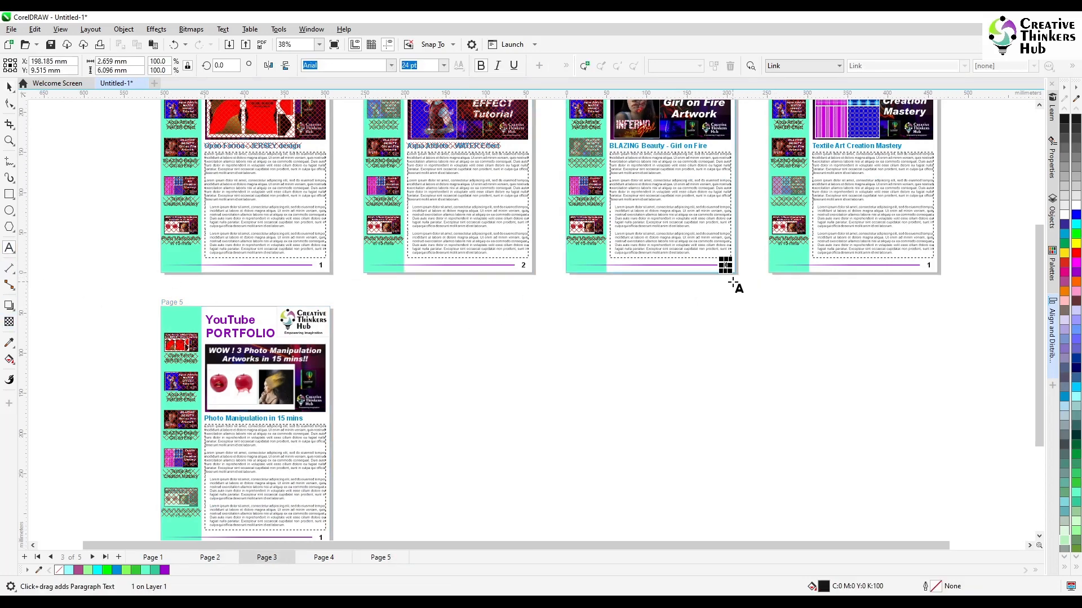
click(929, 265)
double_click(930, 268)
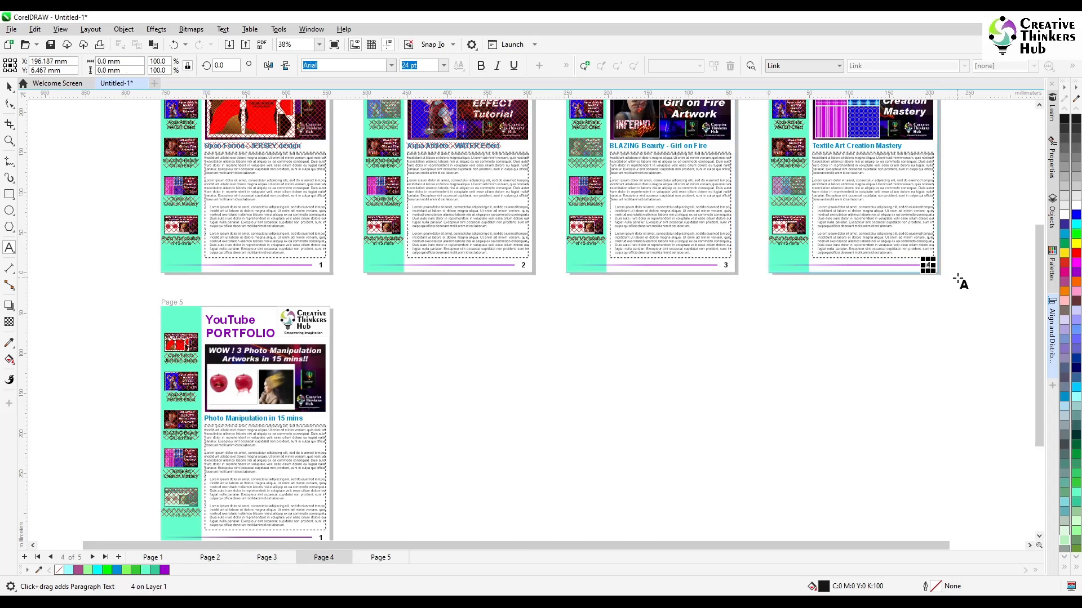
Change the footer page number on page 5 to 5.
scroll(1043, 361, down, 2)
scroll(1042, 376, down, 2)
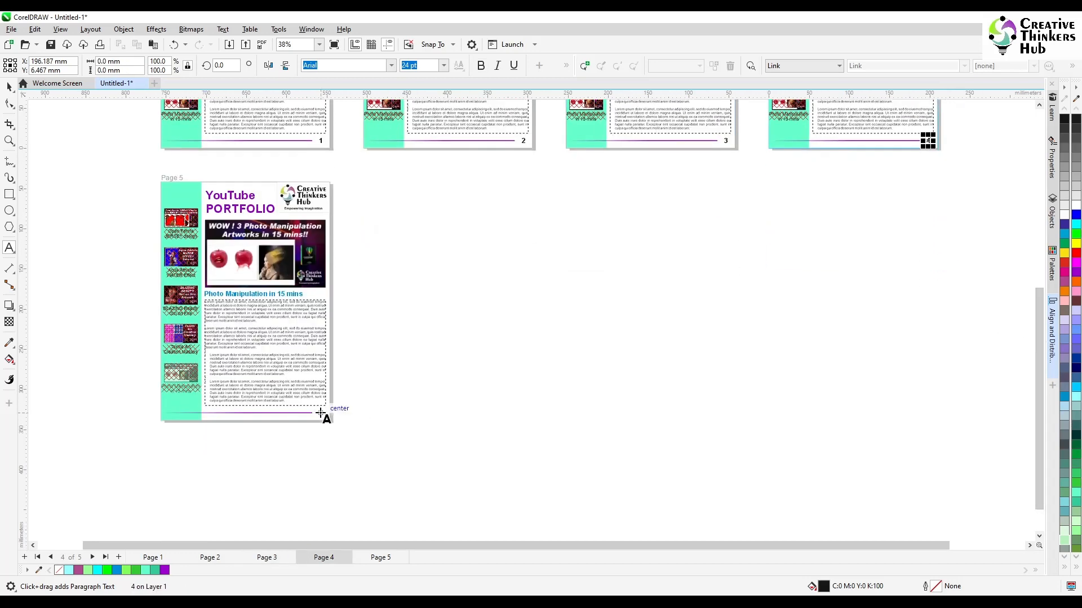
click(321, 417)
click(9, 86)
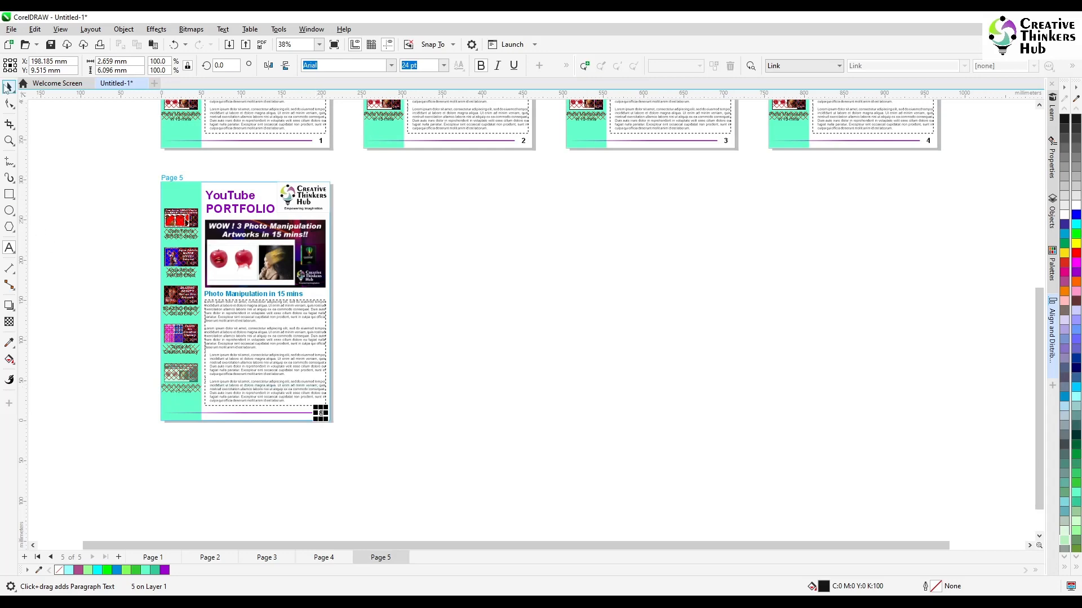
click(498, 318)
scroll(549, 302, down, 2)
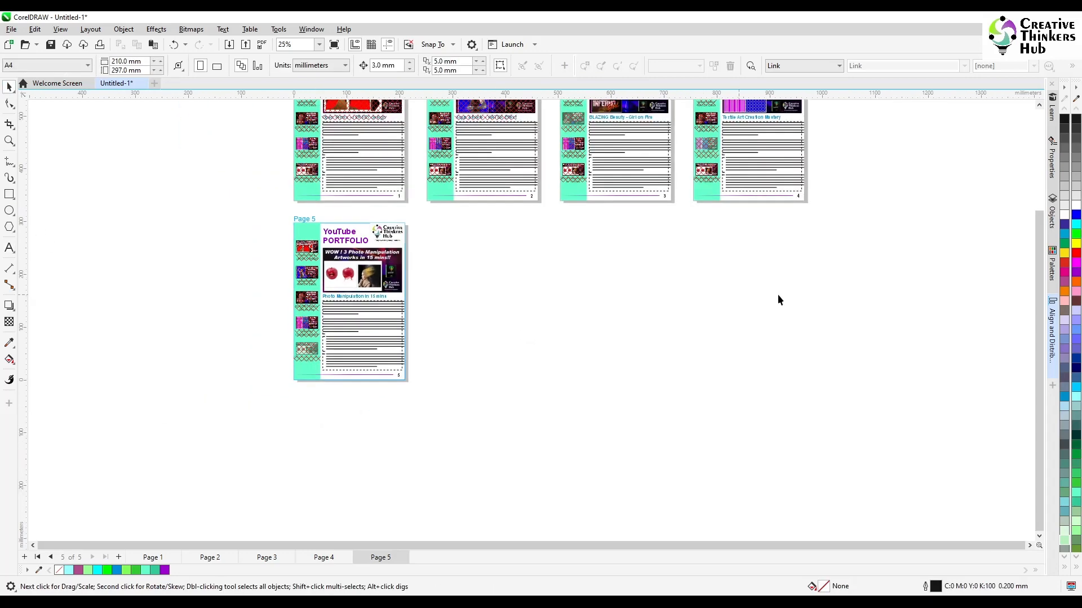
scroll(1038, 304, up, 2)
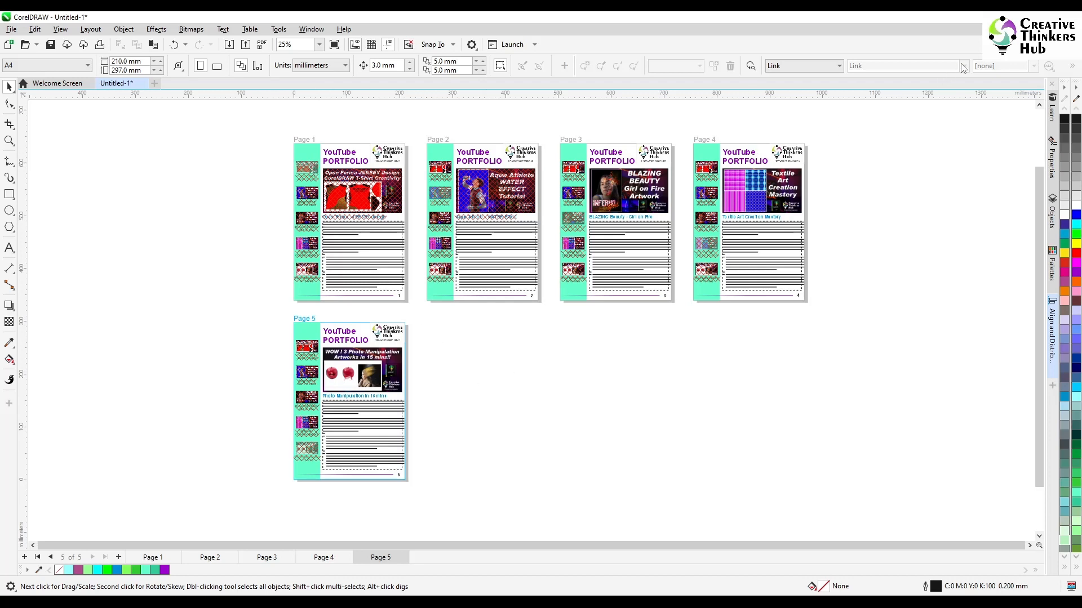
Review the link destinations available for the BLAZING Beauty thumbnail in the page 4 sidebar and deselect it.
click(707, 222)
click(964, 66)
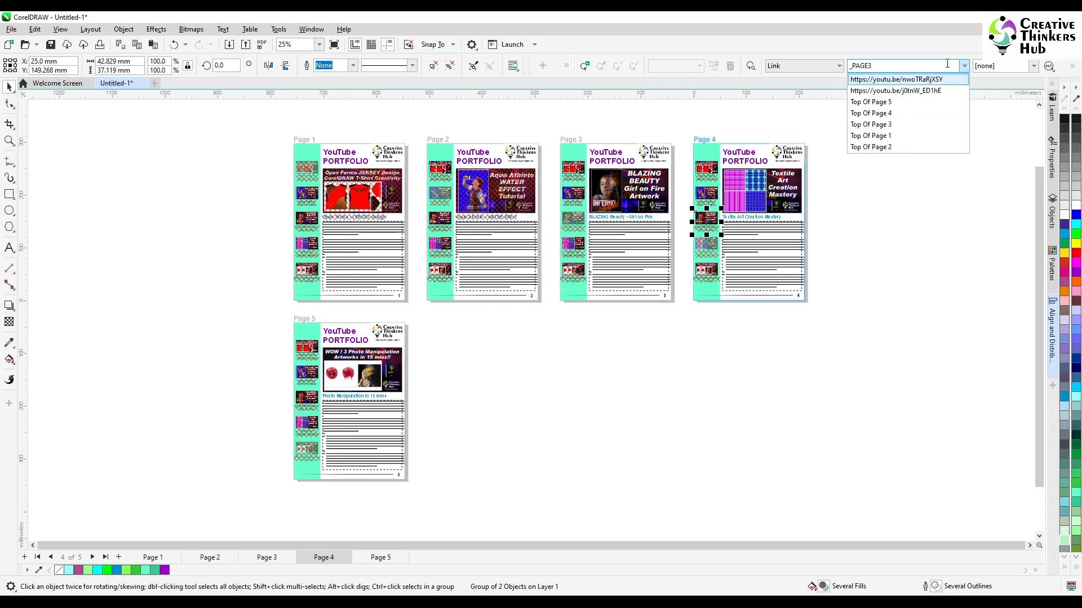
click(892, 245)
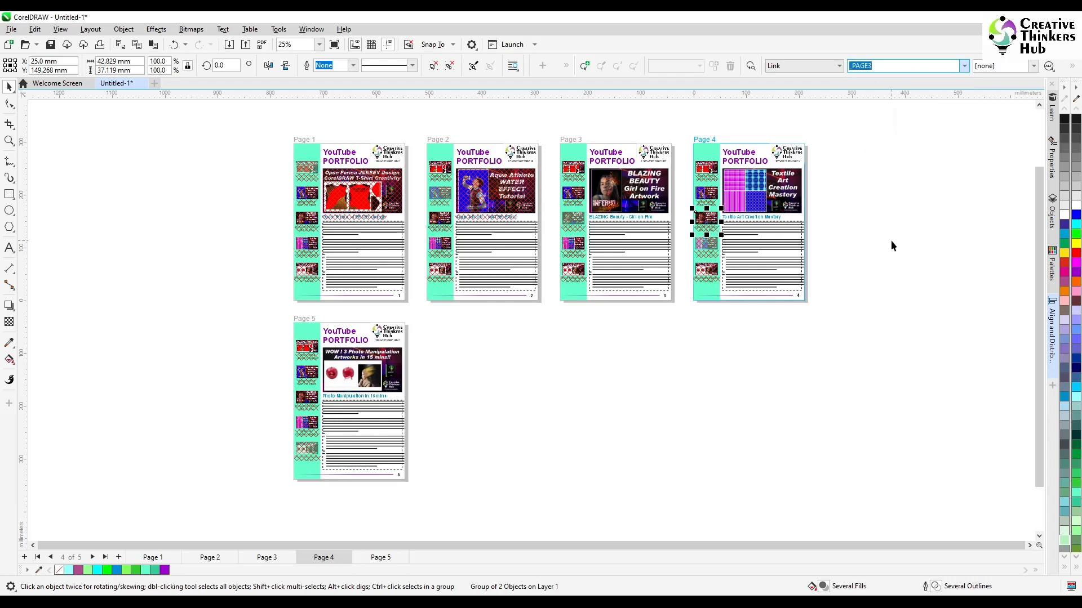
click(964, 65)
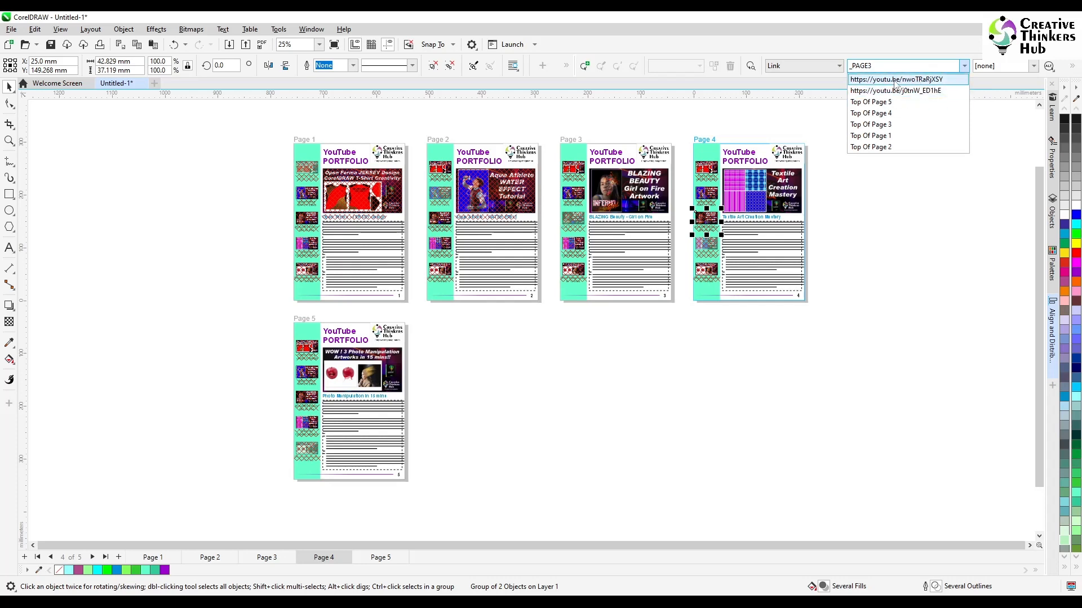
click(609, 390)
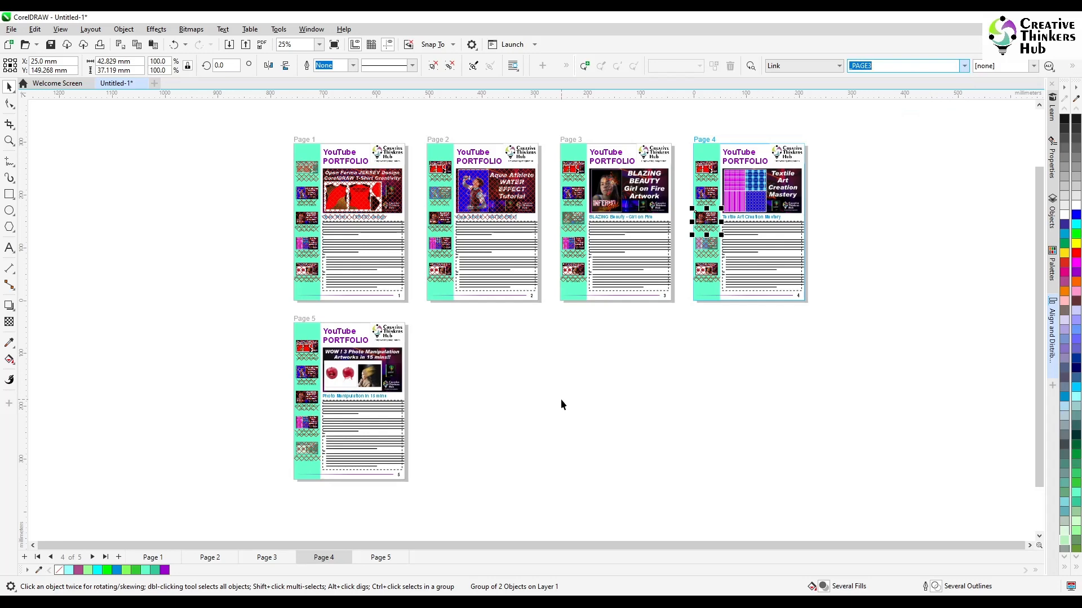
key(Escape)
Save the drawing as "Interactive PDF design" in CDR format in the CTH cdr files folder.
key(ctrl+s)
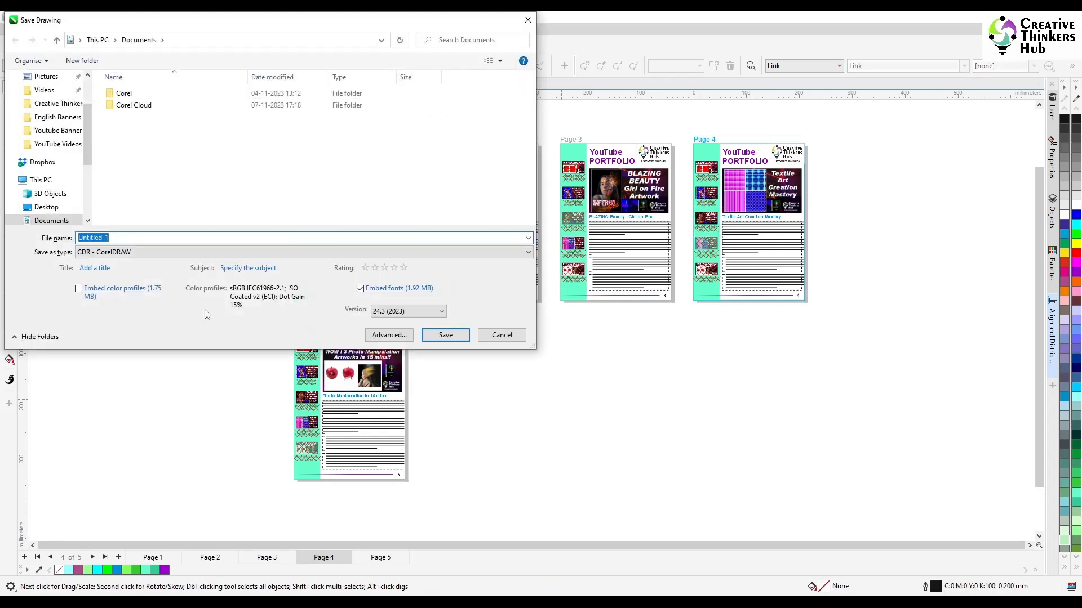
text(Intyeractive PDF design)
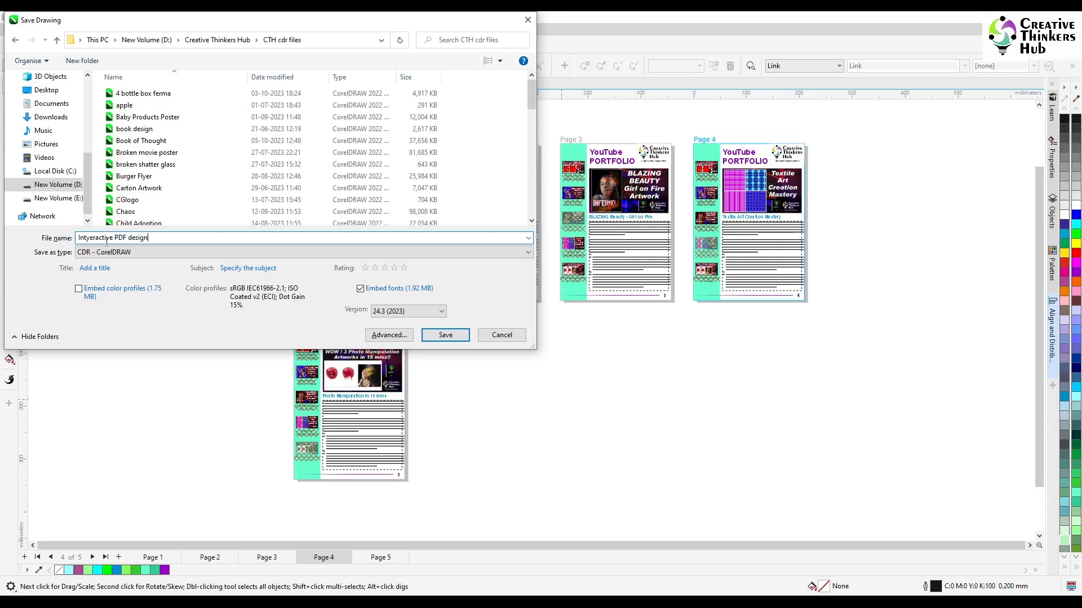
key(BackSpace)
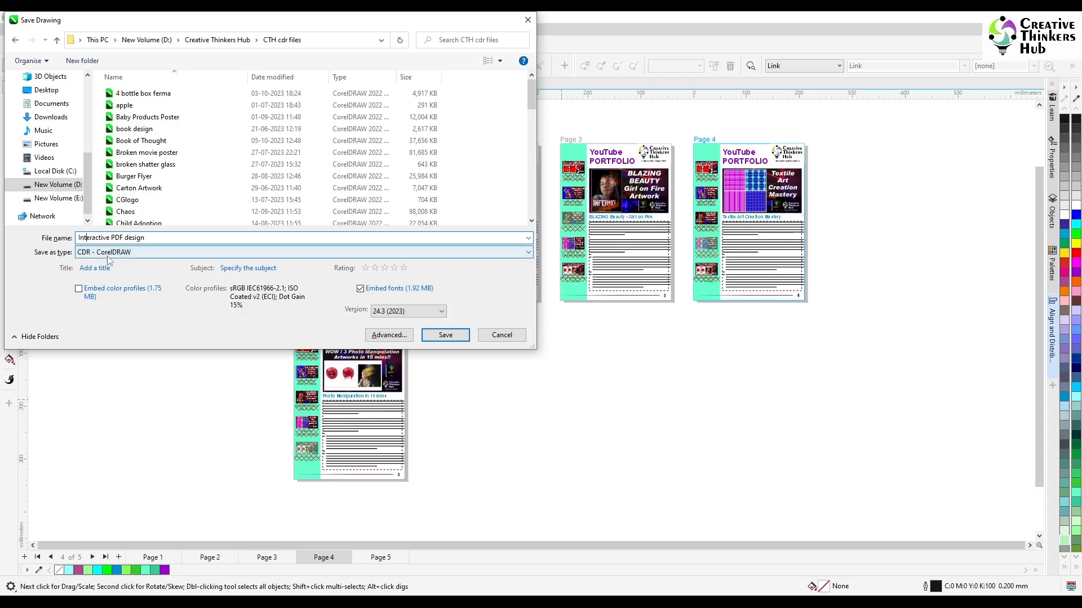
click(445, 335)
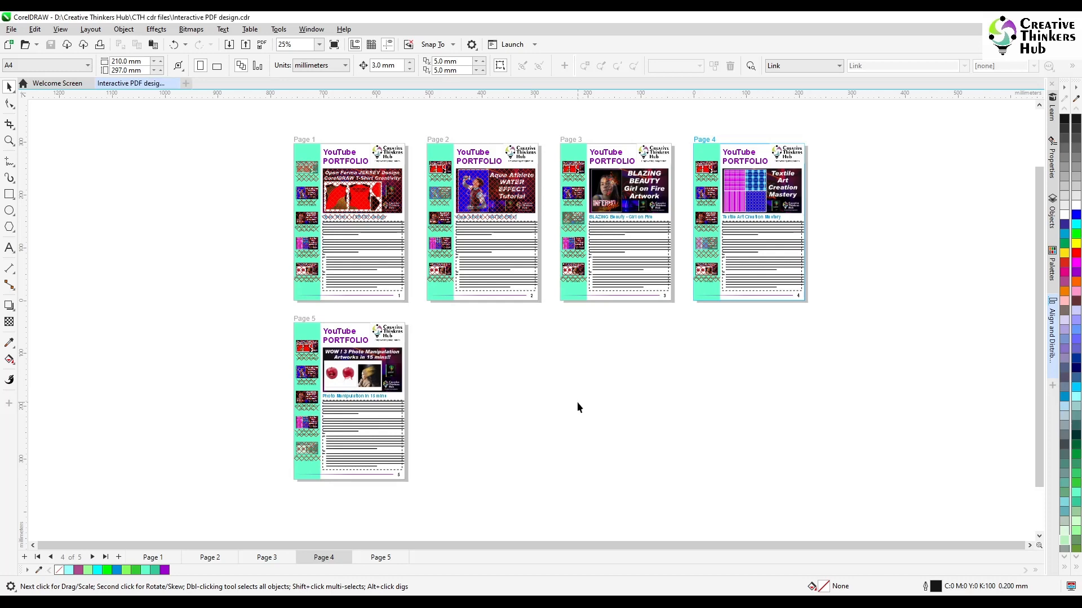
Save a copy of the document to the Desktop as PDF - Adobe Portable Document Format, keeping the name "Interactive PDF design".
key(ctrl+shift+s)
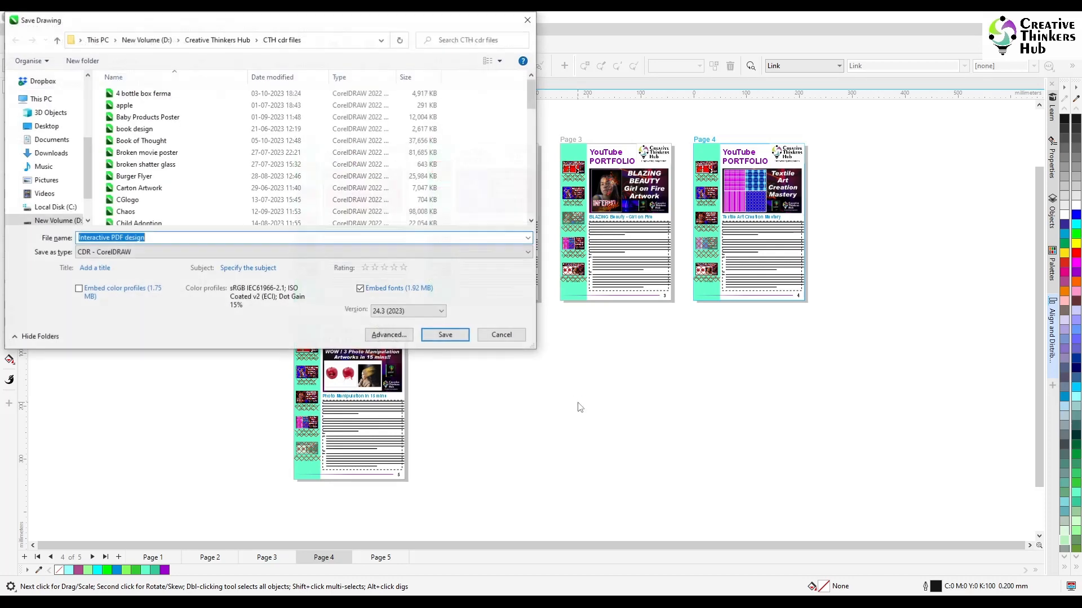
click(46, 126)
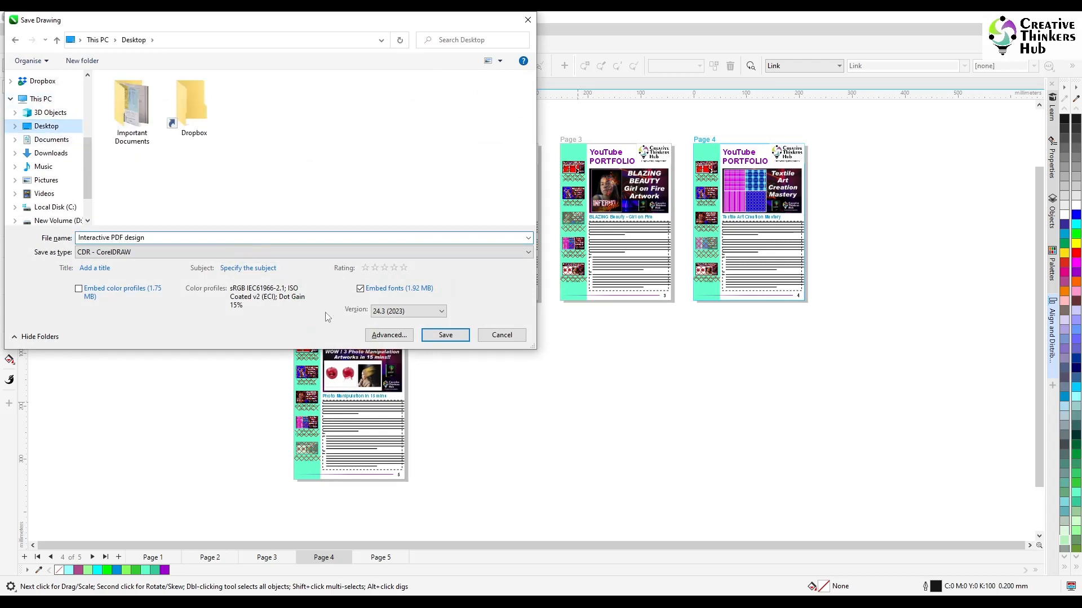
click(168, 253)
click(155, 273)
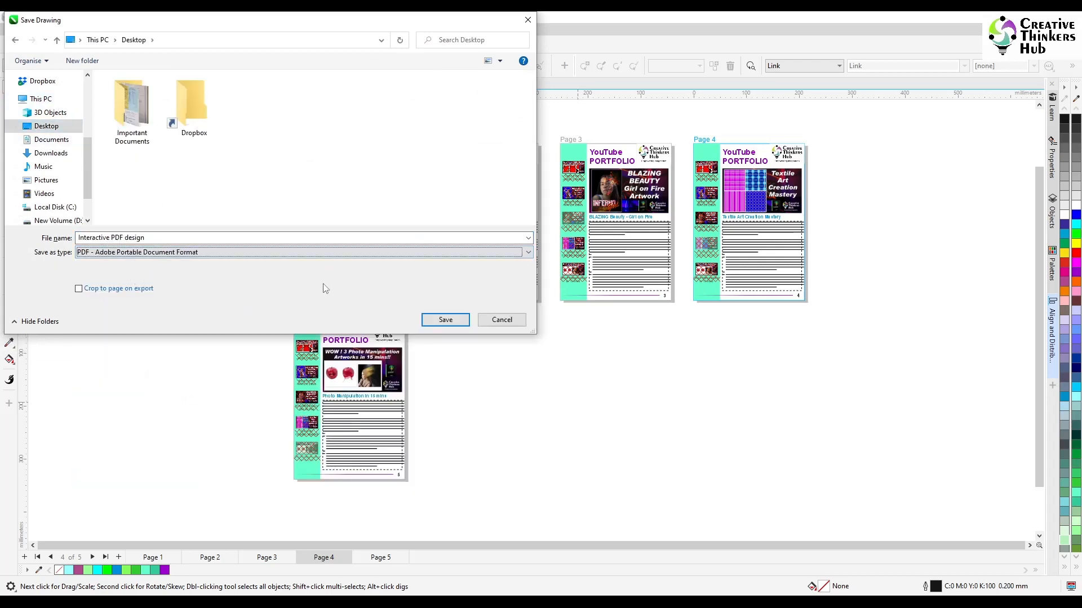
click(445, 319)
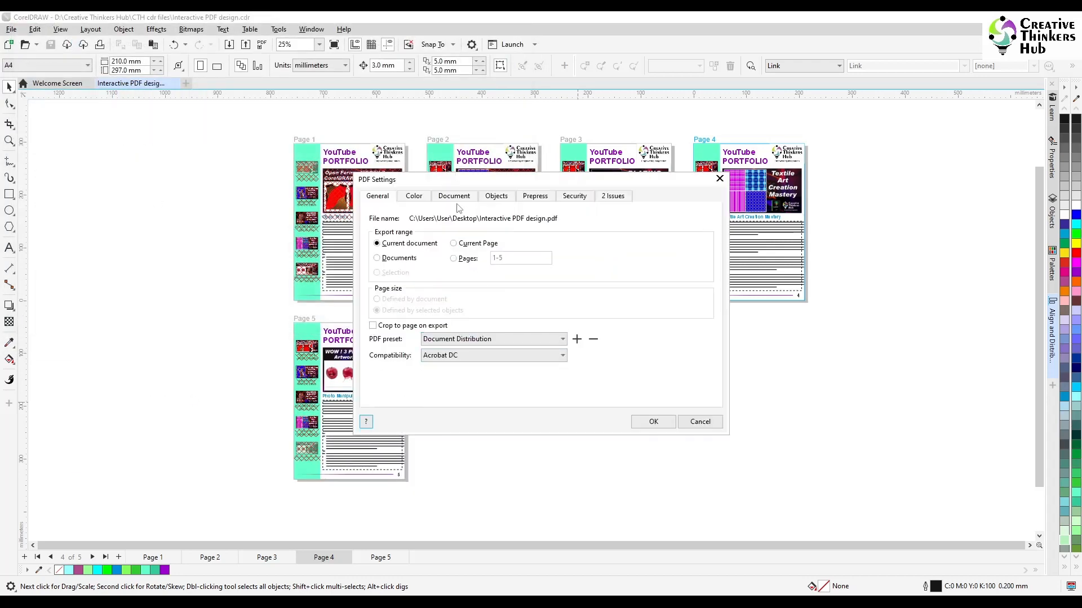
Check the PDF hyperlink and bookmark options and the preflight issues, and export the PDF with the current settings.
click(453, 195)
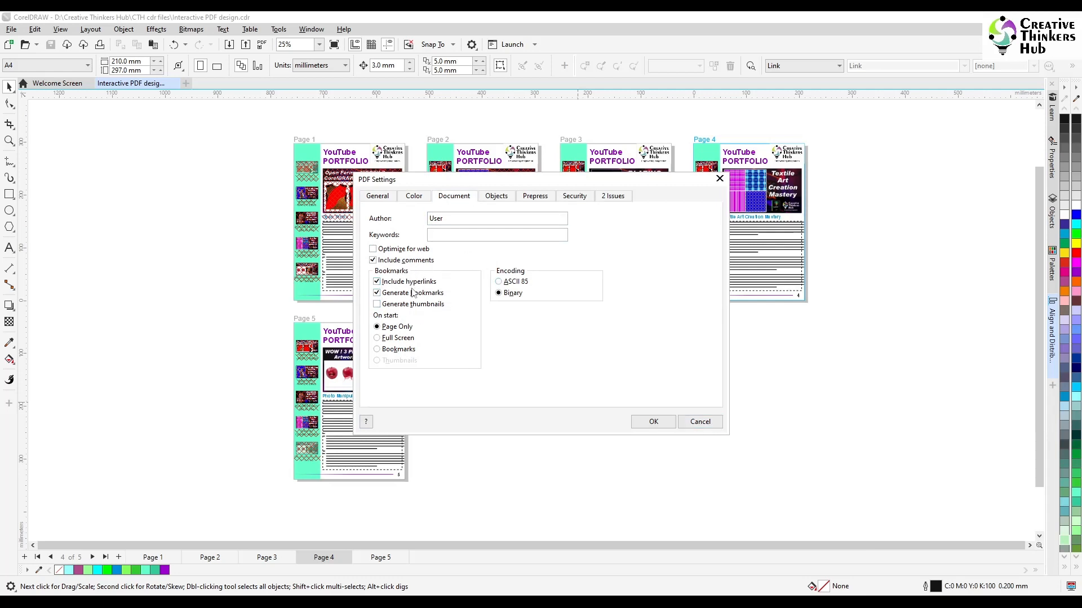
click(613, 196)
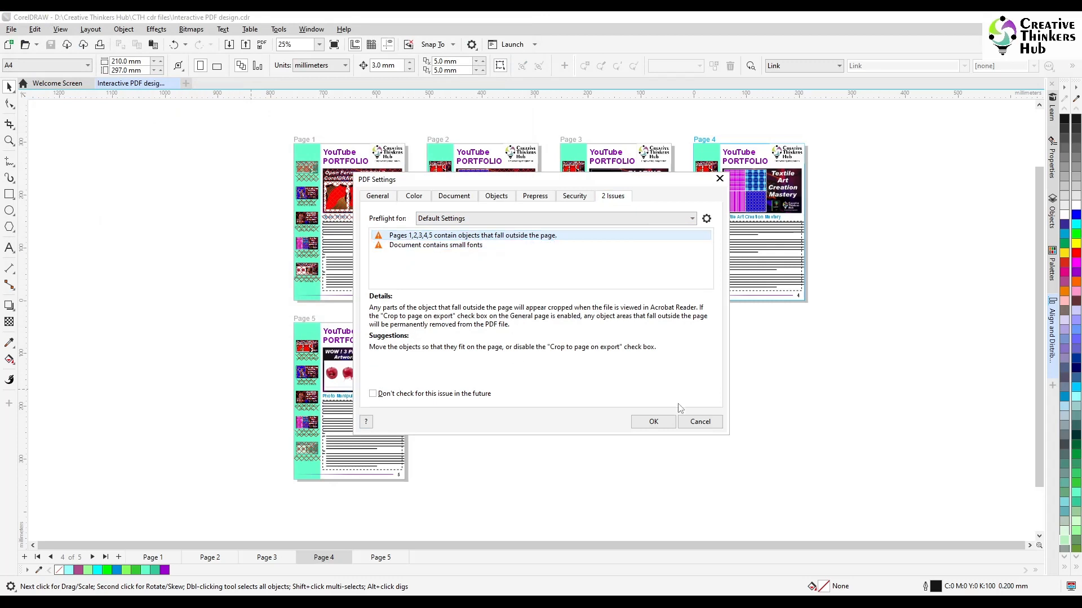
click(653, 422)
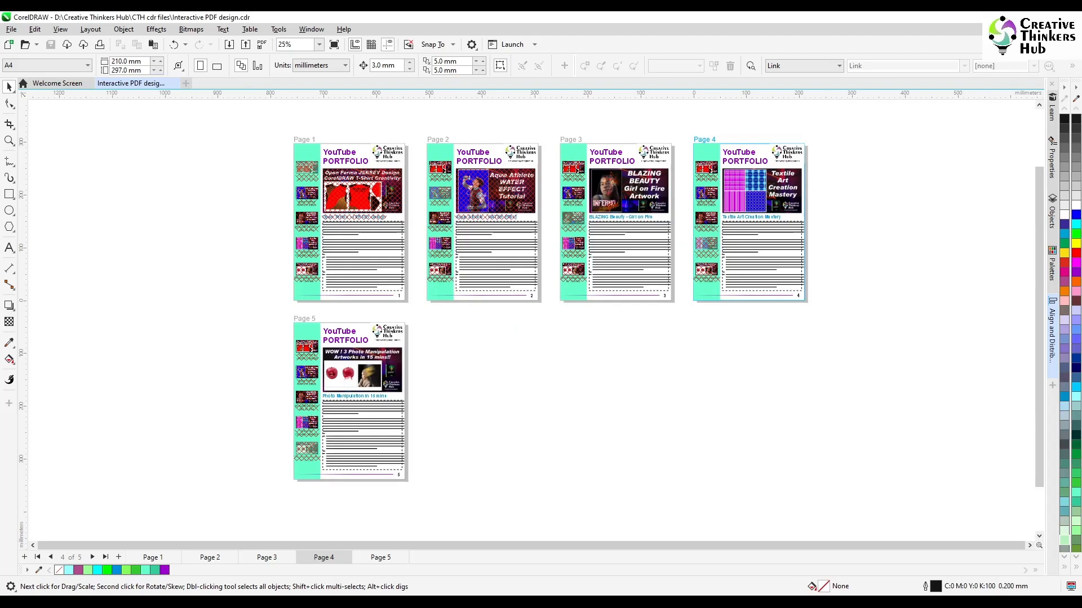
Switch to the desktop and open the exported "Interactive PDF design" PDF in Adobe Acrobat.
key(alt+Tab)
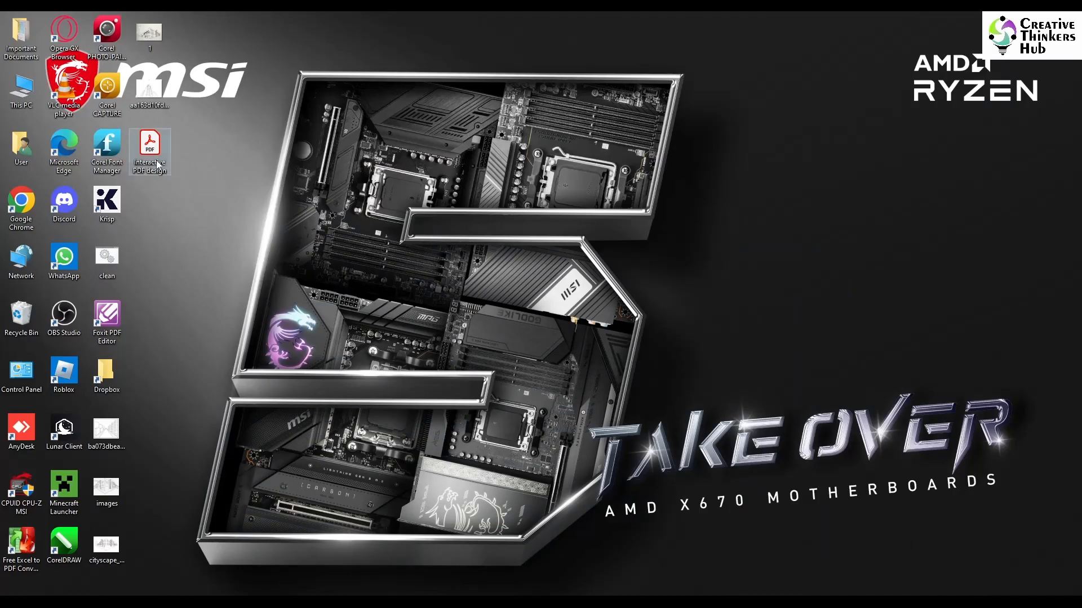
double_click(151, 159)
click(495, 329)
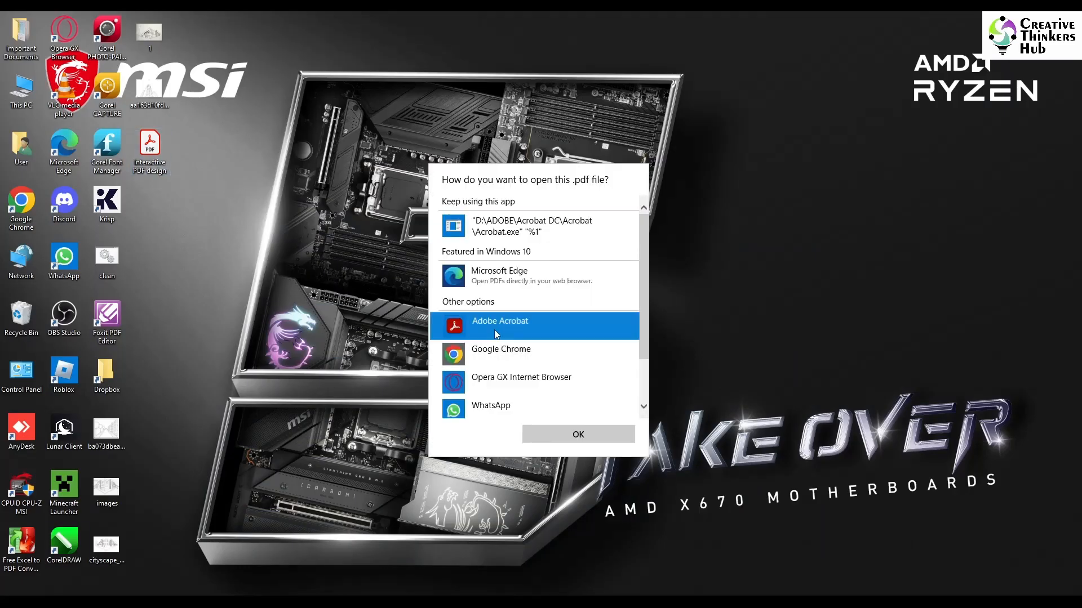
click(575, 437)
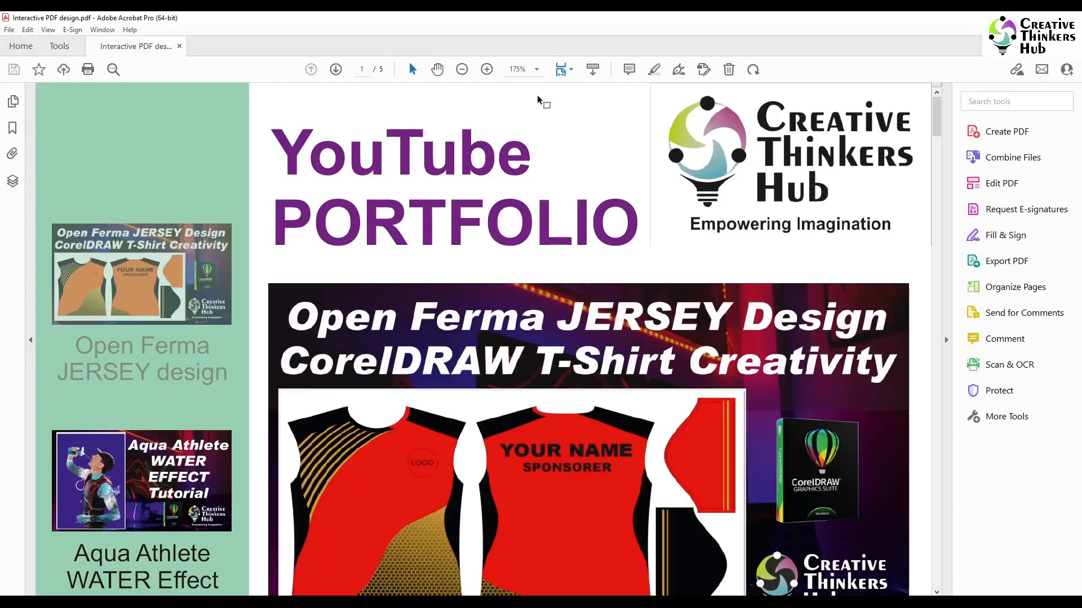
Set the PDF's zoom to 75% and decline re-enabling the Acrobat PDFMaker add-in.
click(536, 70)
click(572, 168)
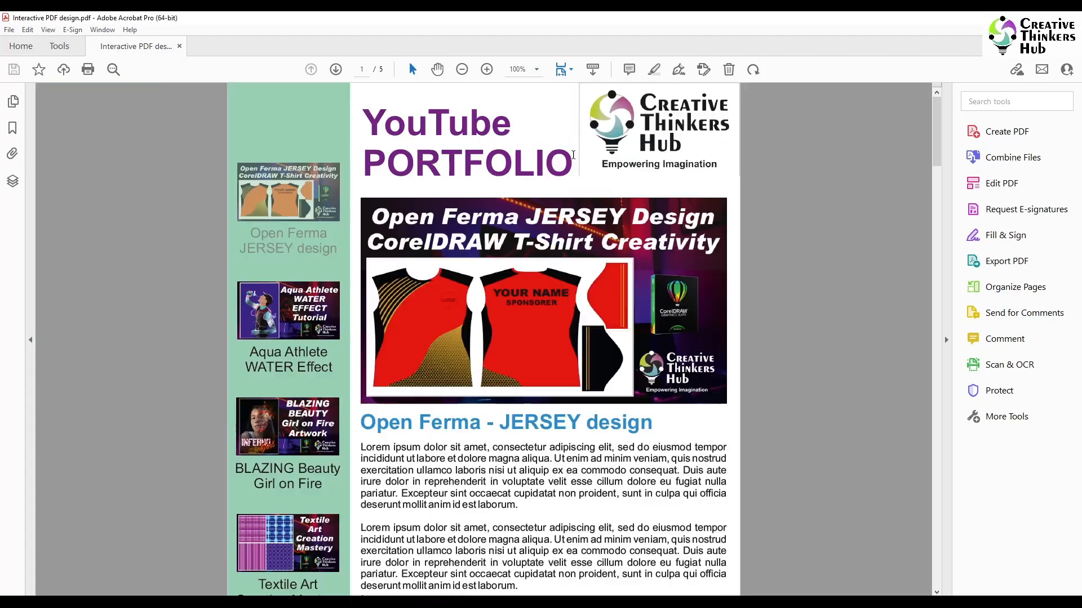
click(536, 69)
click(572, 121)
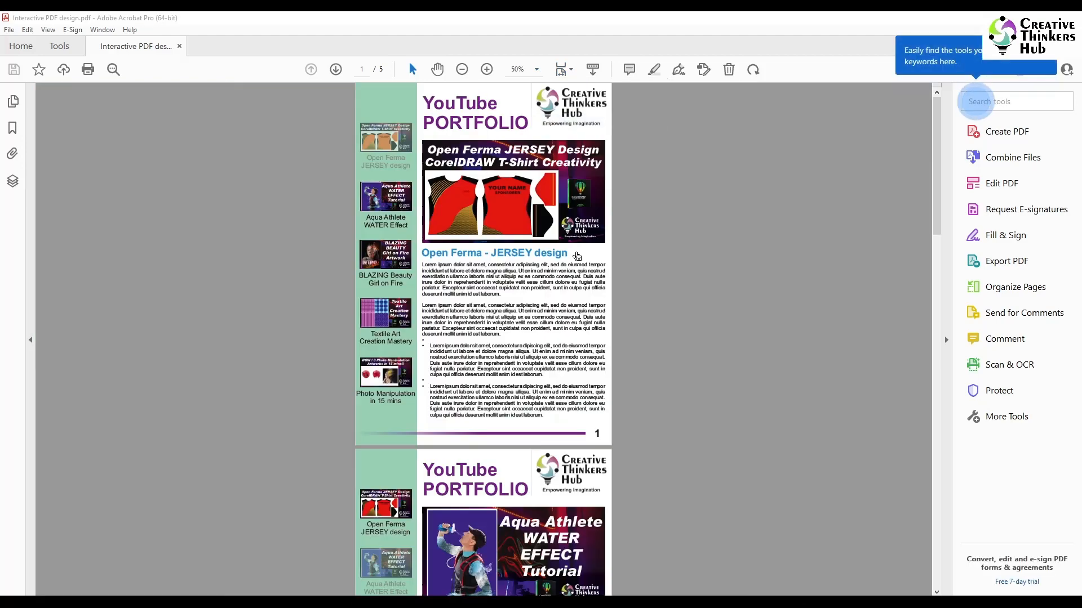
click(535, 70)
click(572, 152)
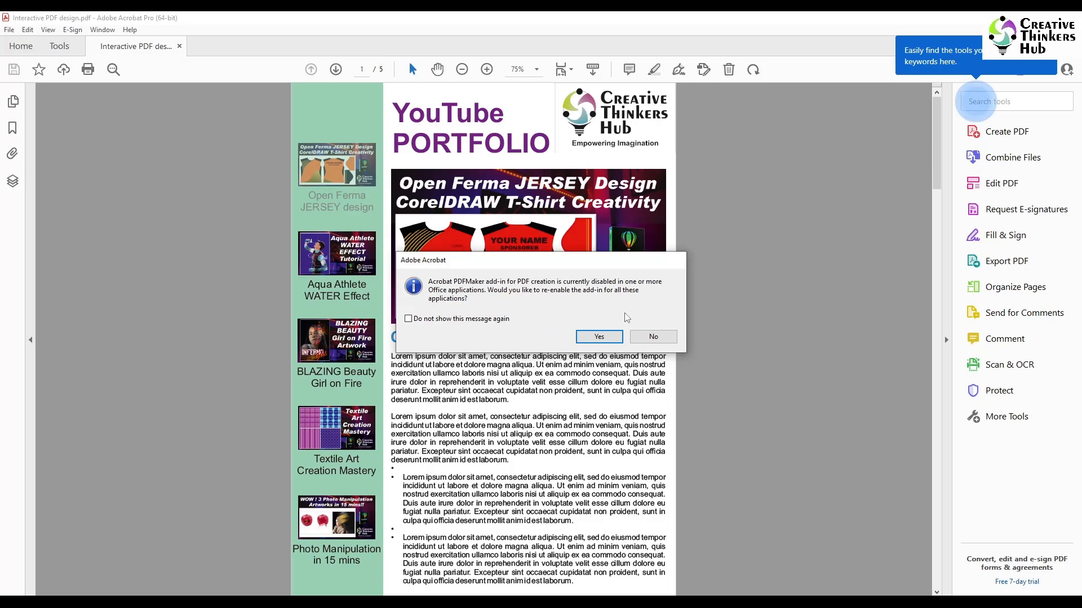
click(653, 338)
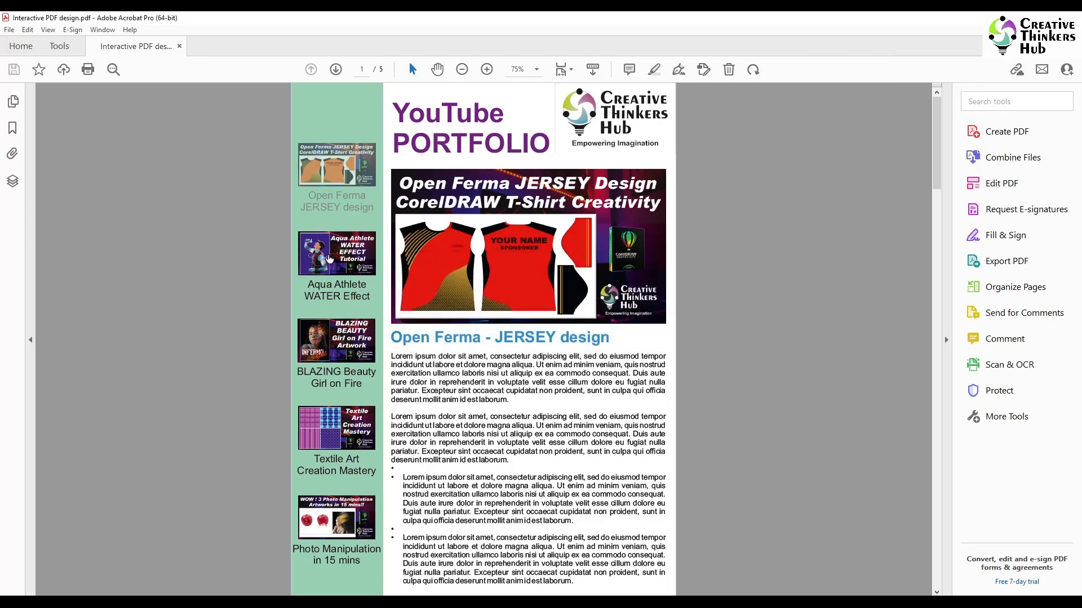
Test the sidebar links by opening the Aqua Athlete, BLAZING Beauty, Textile Art and Photo Manipulation pages in turn.
click(330, 259)
click(343, 341)
click(343, 432)
click(340, 508)
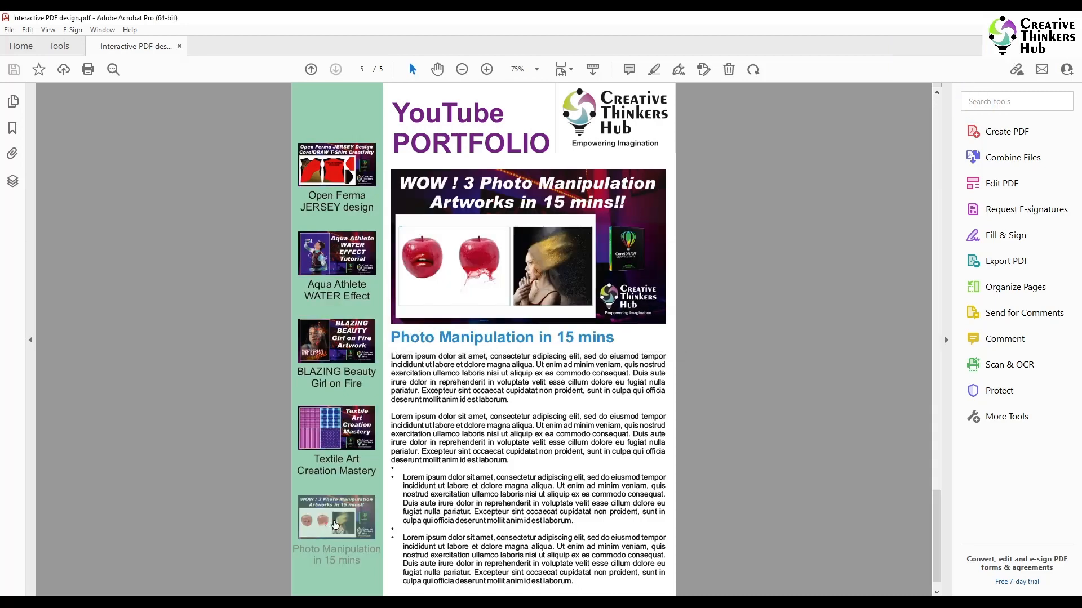
Test the sidebar links backwards from page 5 through the Textile Art, BLAZING Beauty and Aqua Athlete pages to page 1.
scroll(532, 422, down, 1)
click(358, 401)
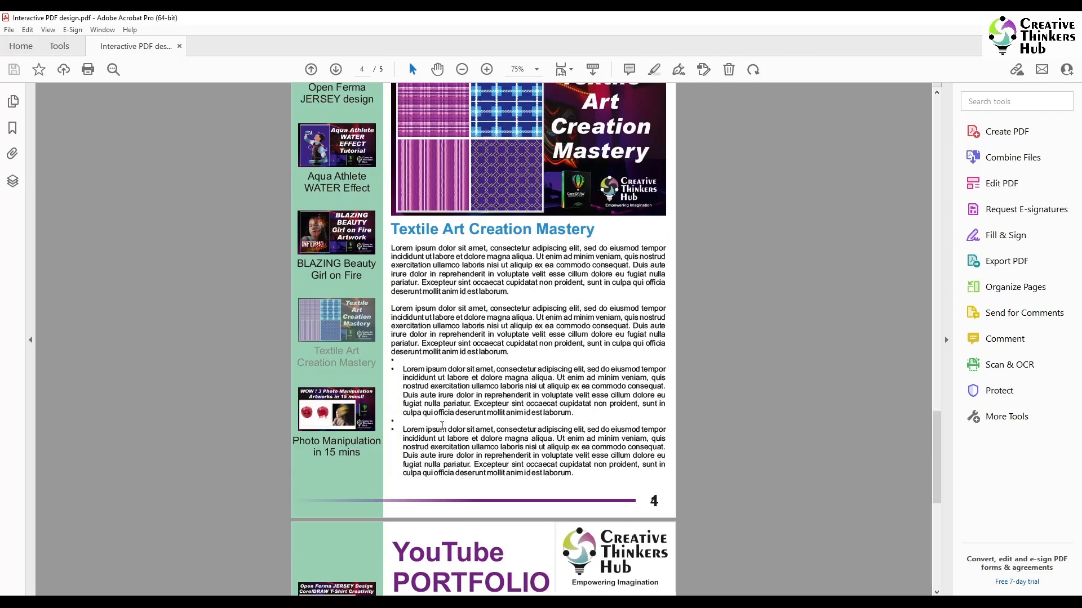
click(345, 257)
scroll(503, 279, up, 4)
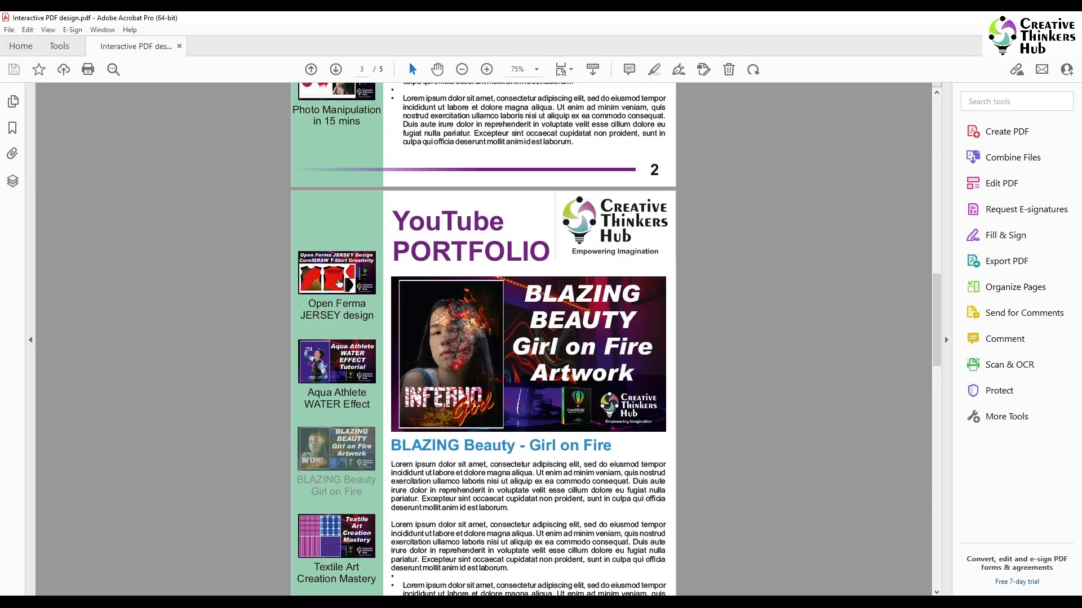
click(338, 285)
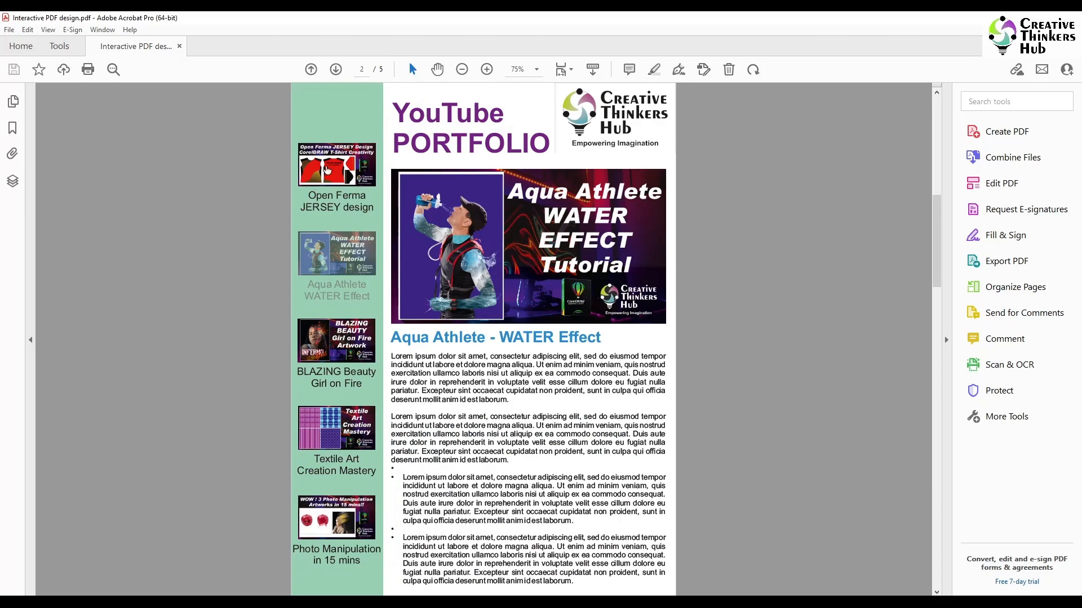
scroll(330, 164, up, 6)
scroll(331, 164, up, 14)
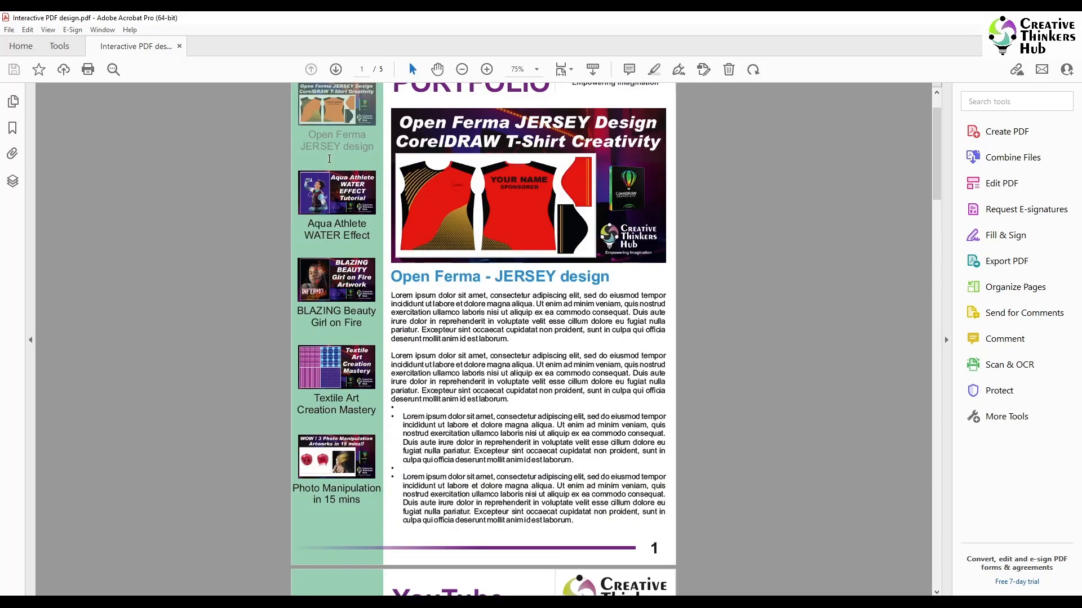
Test the Aqua Athlete banner's video link on page 2, allowing the connection to youtu.be, and close the video page.
click(335, 160)
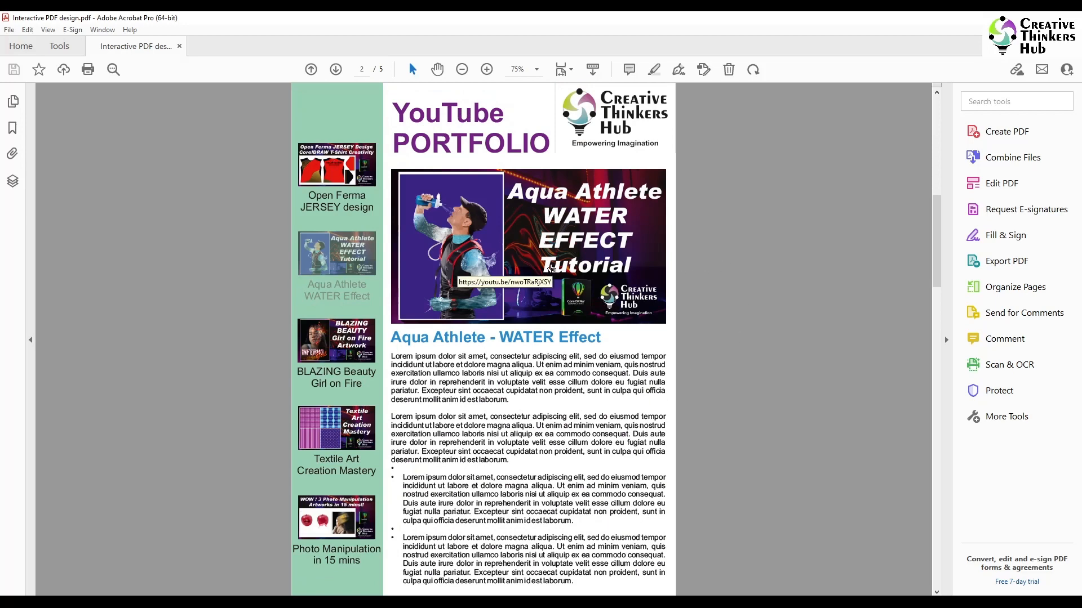
click(550, 269)
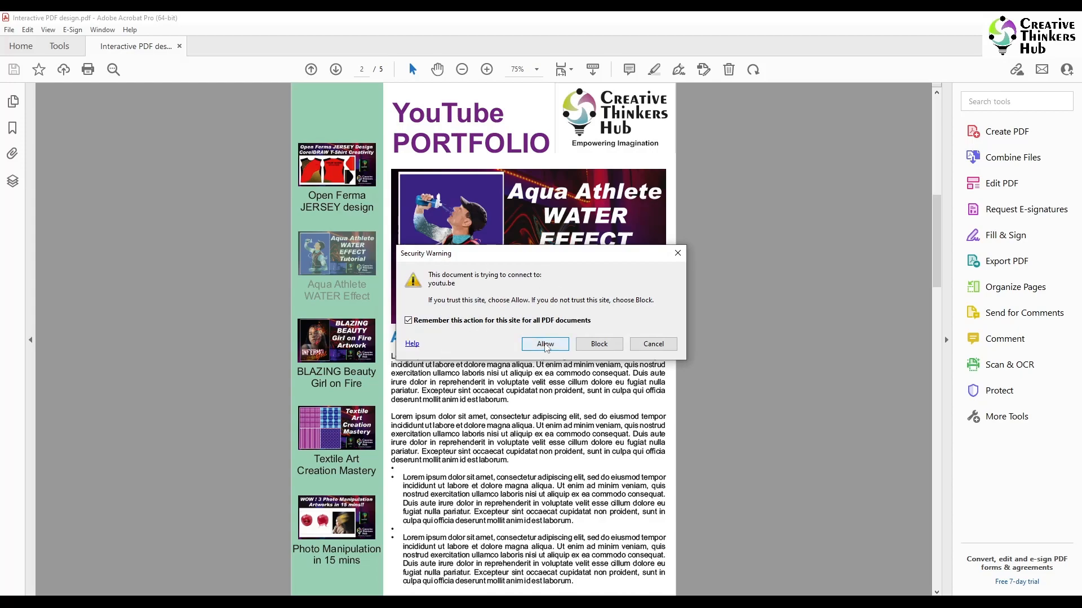
click(544, 343)
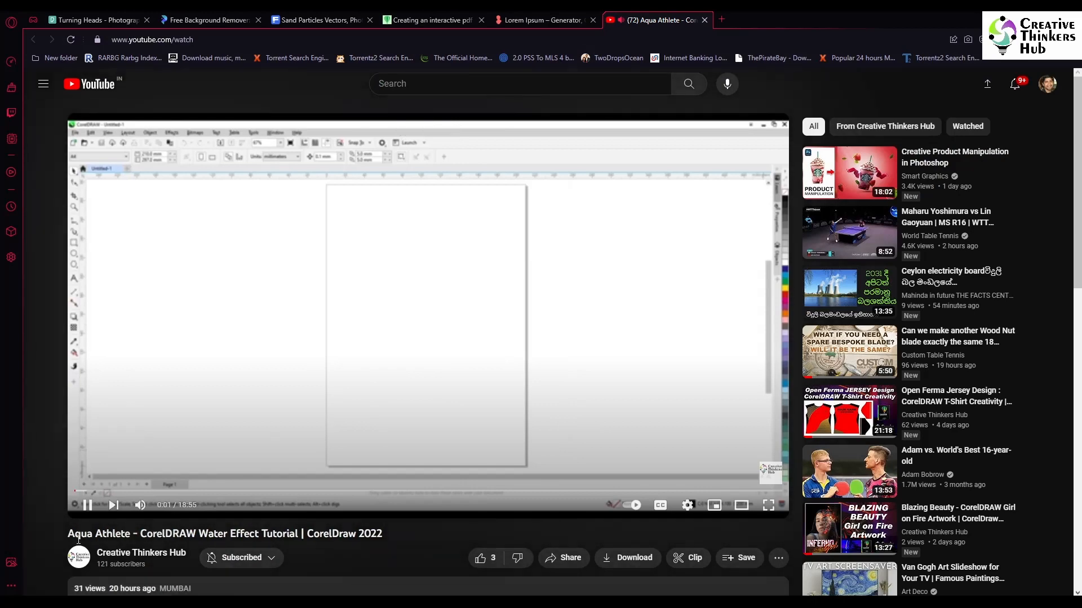
key(ctrl+w)
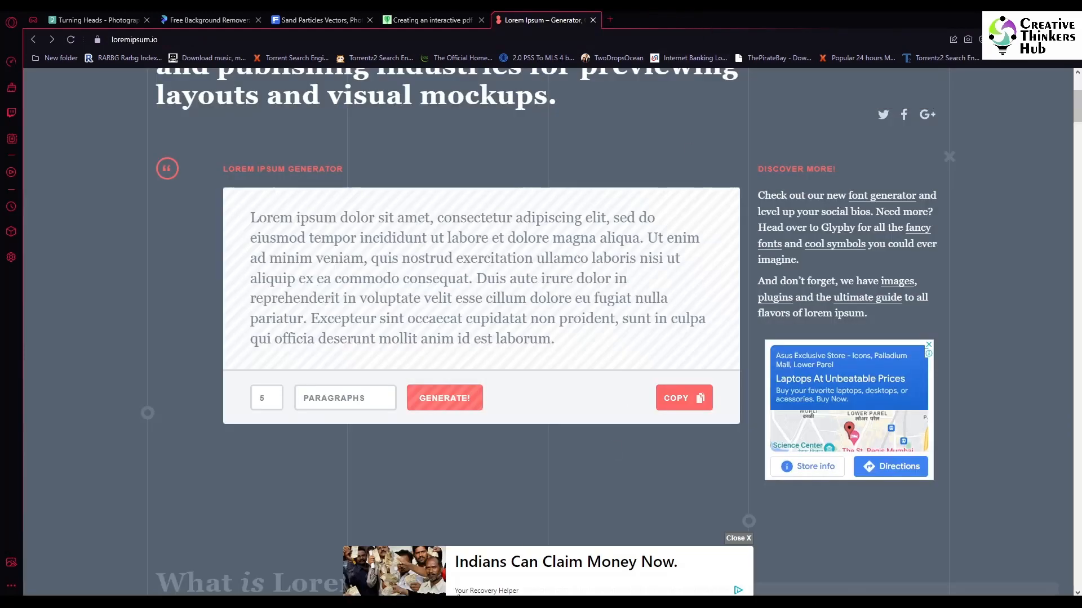
Return to the PDF in Adobe Acrobat, test the Open Ferma banner's video link on page 1, skim the video and close it.
key(alt+Tab)
scroll(479, 196, up, 10)
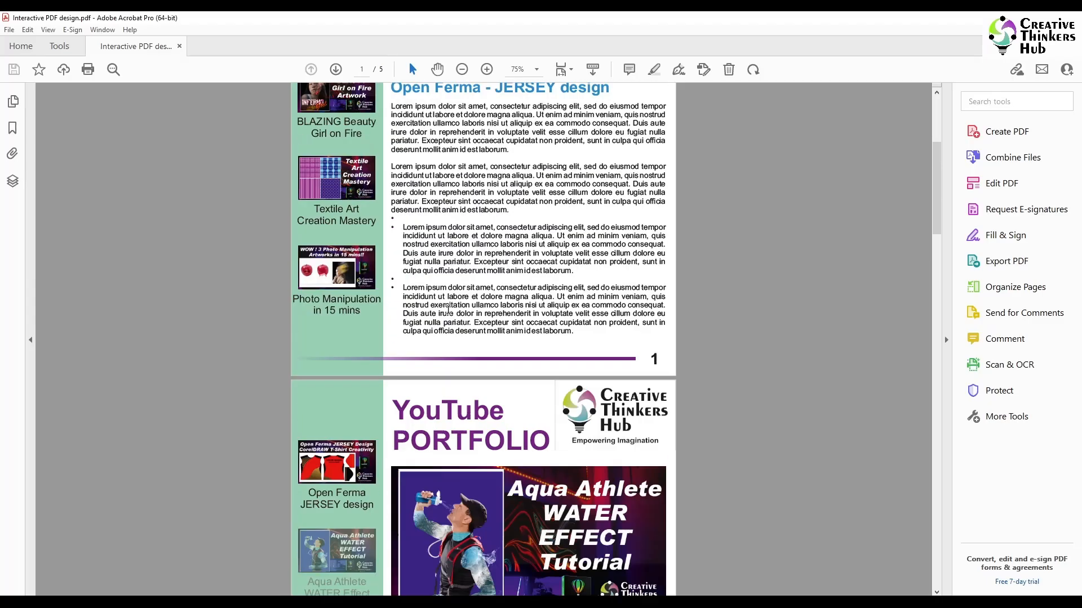
click(480, 196)
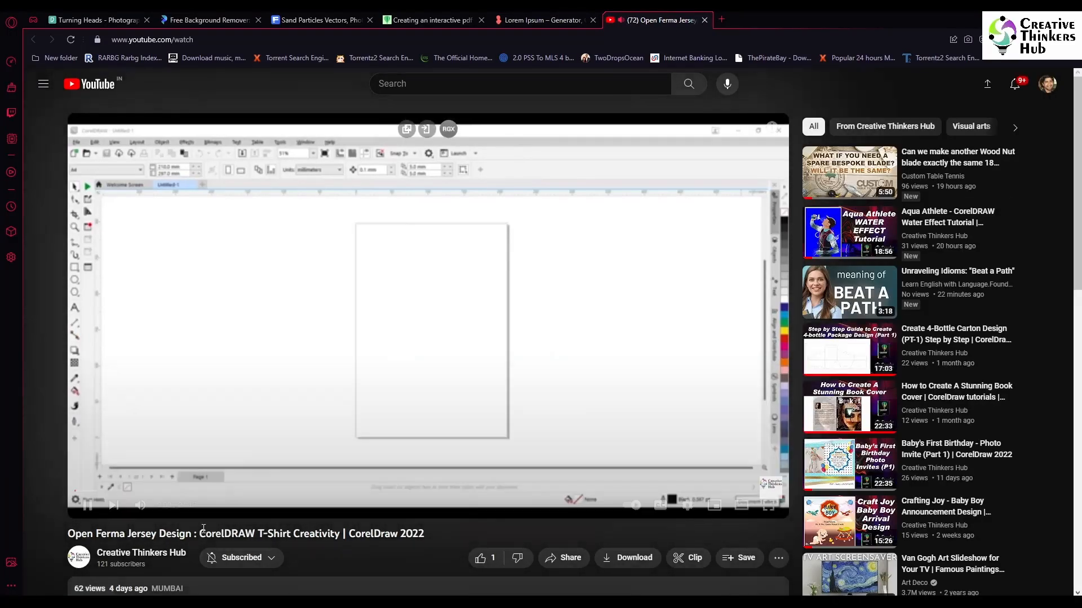
click(192, 492)
click(262, 492)
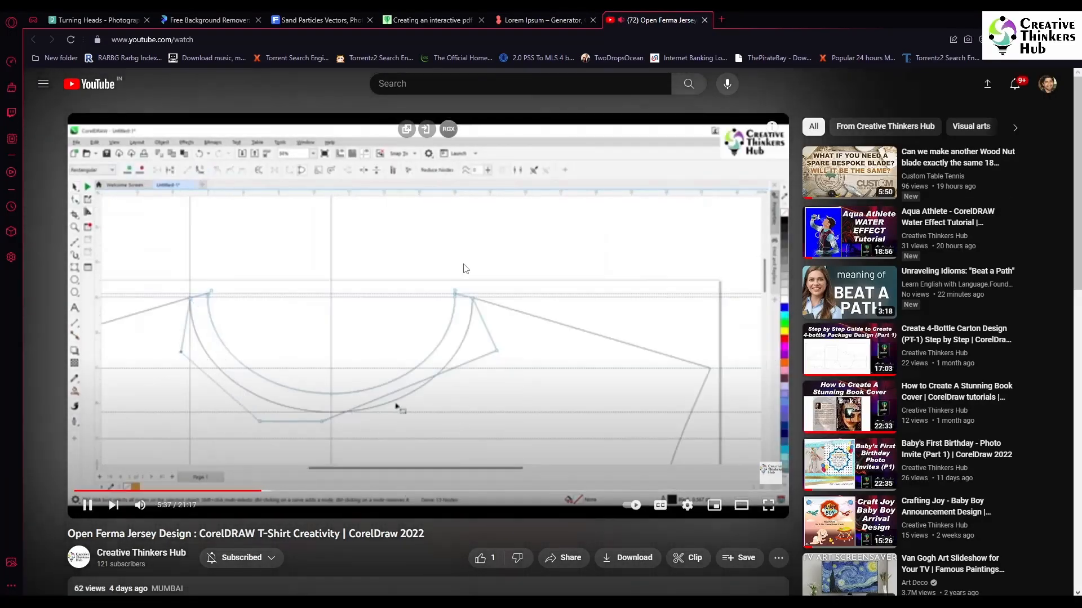
click(704, 20)
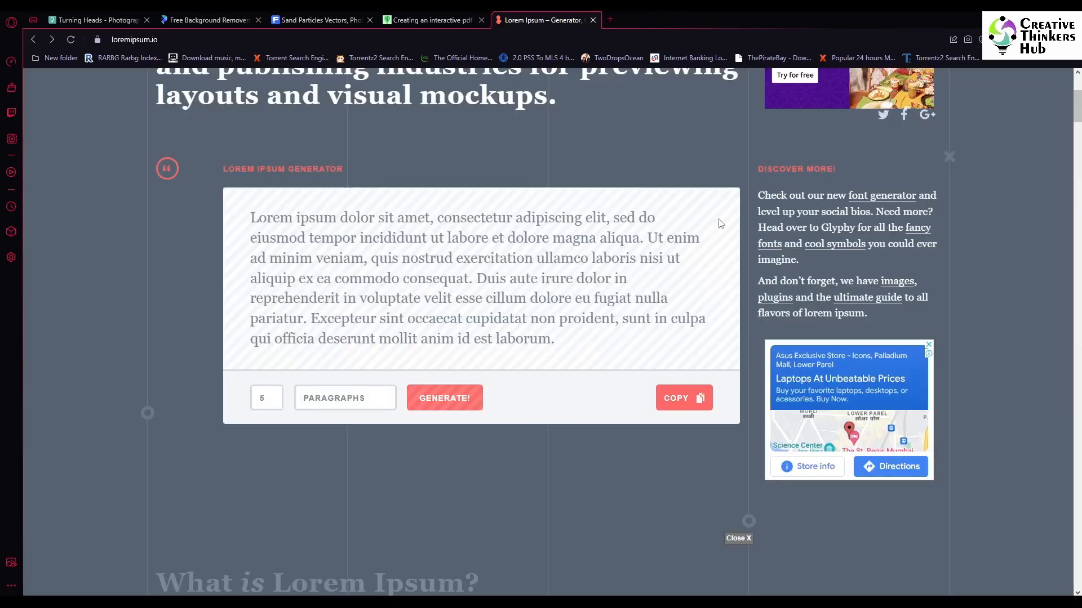